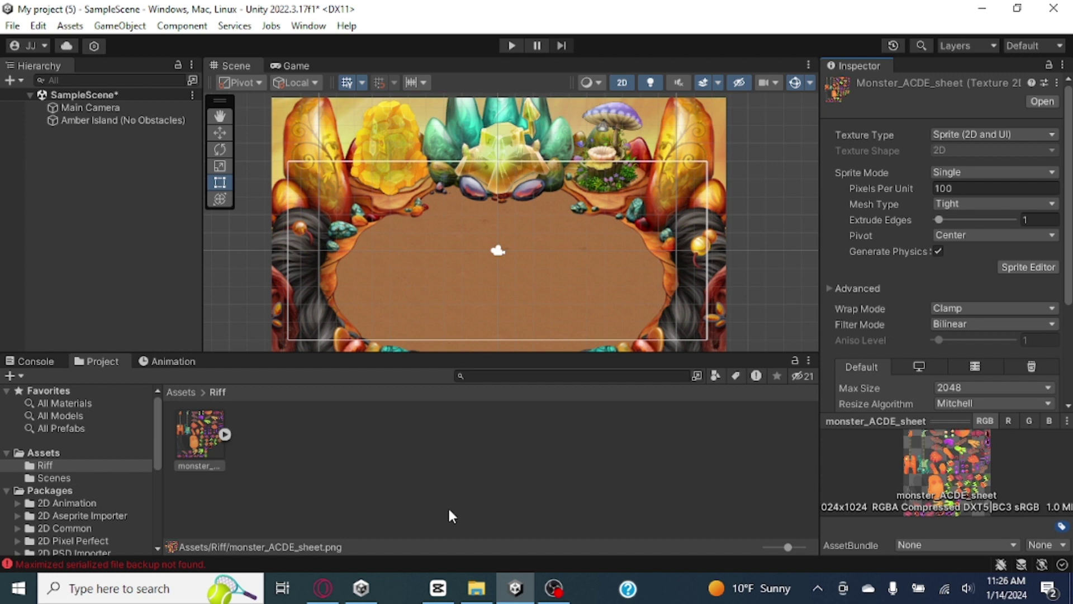
- In the Riff folder, set monster_ACDE_sheet's Sprite Mode to Multiple
key("BackSpace")
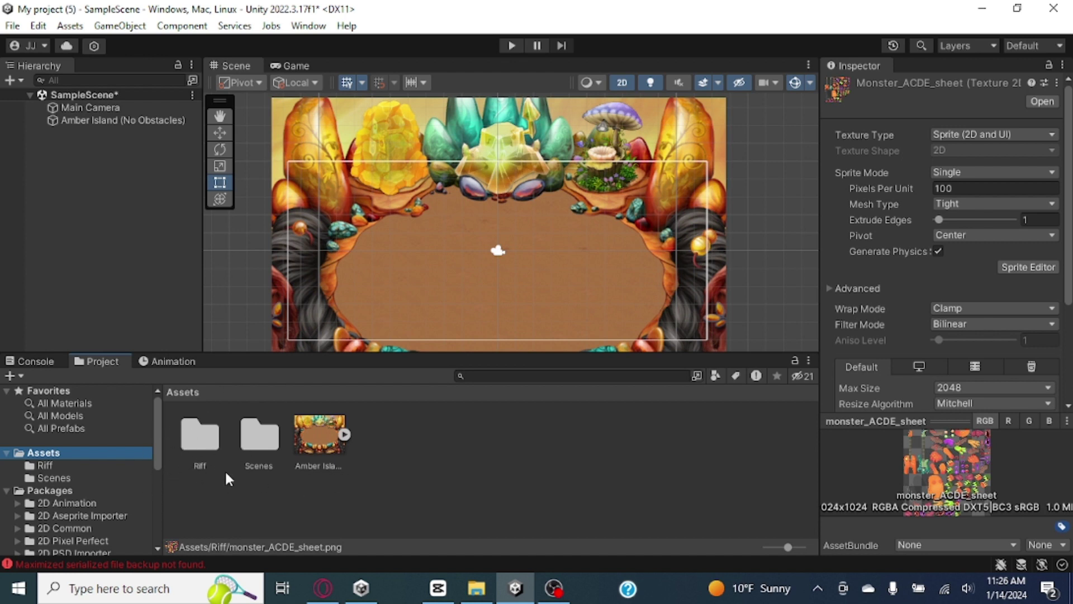
double_click(204, 445)
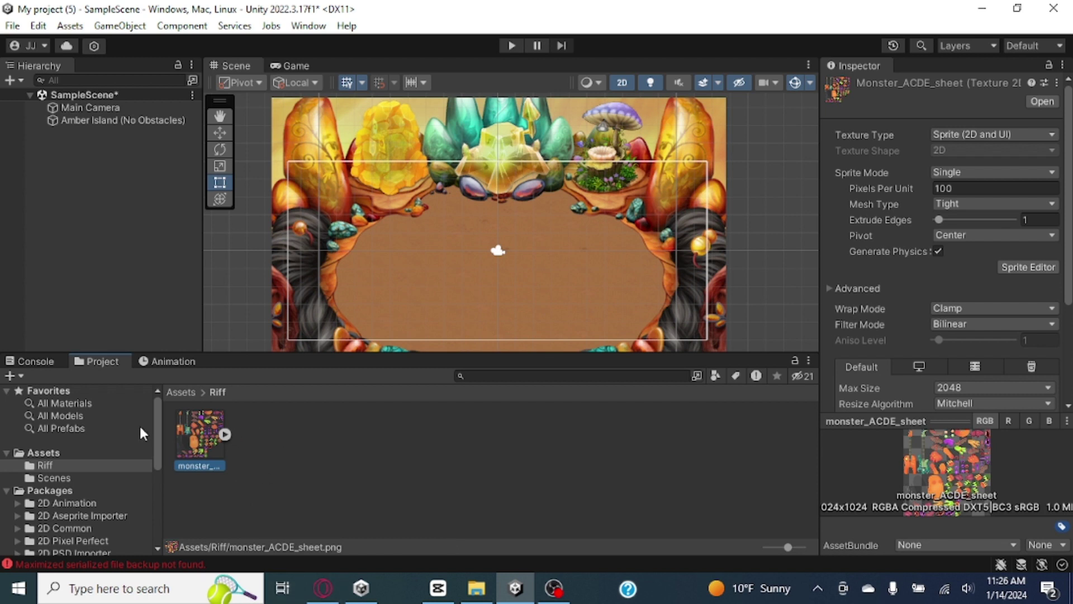
left_click(956, 174)
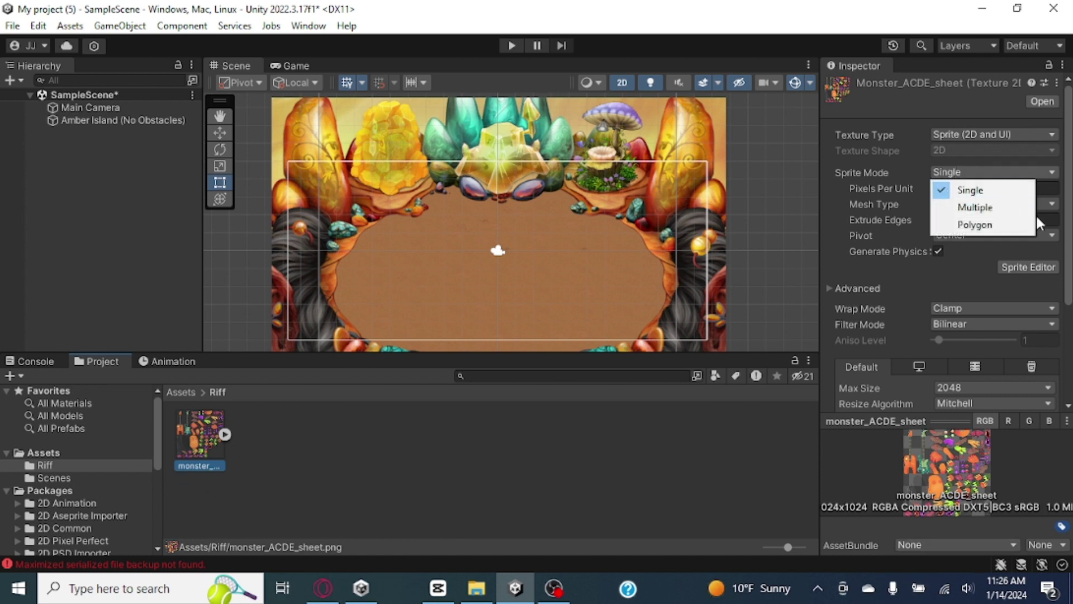
left_click(972, 207)
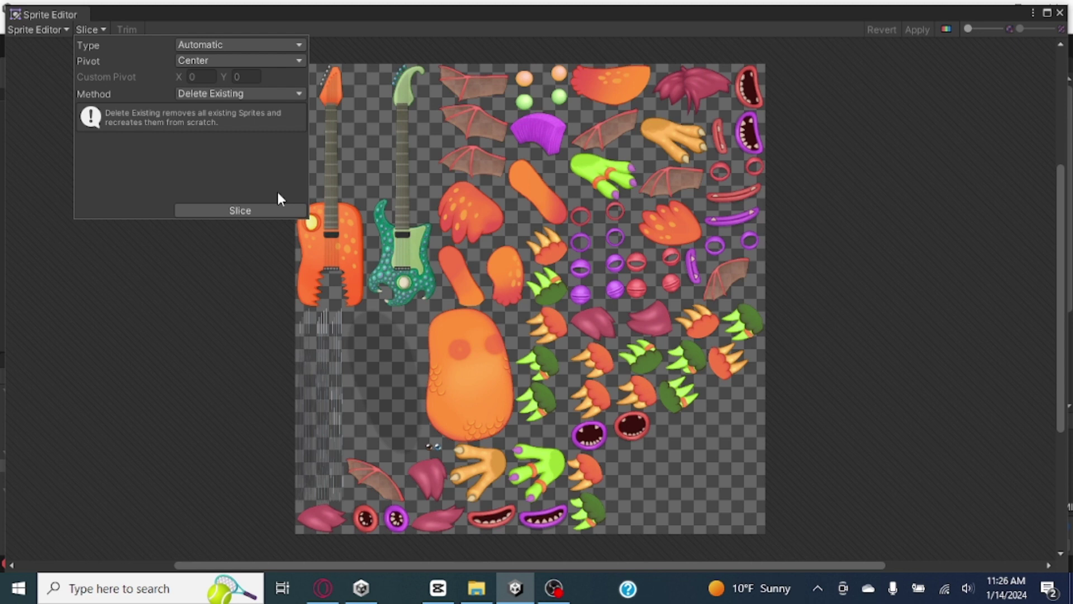
- Slice the sheet automatically in the Sprite Editor and apply the slicing
left_click(244, 212)
left_click(891, 307)
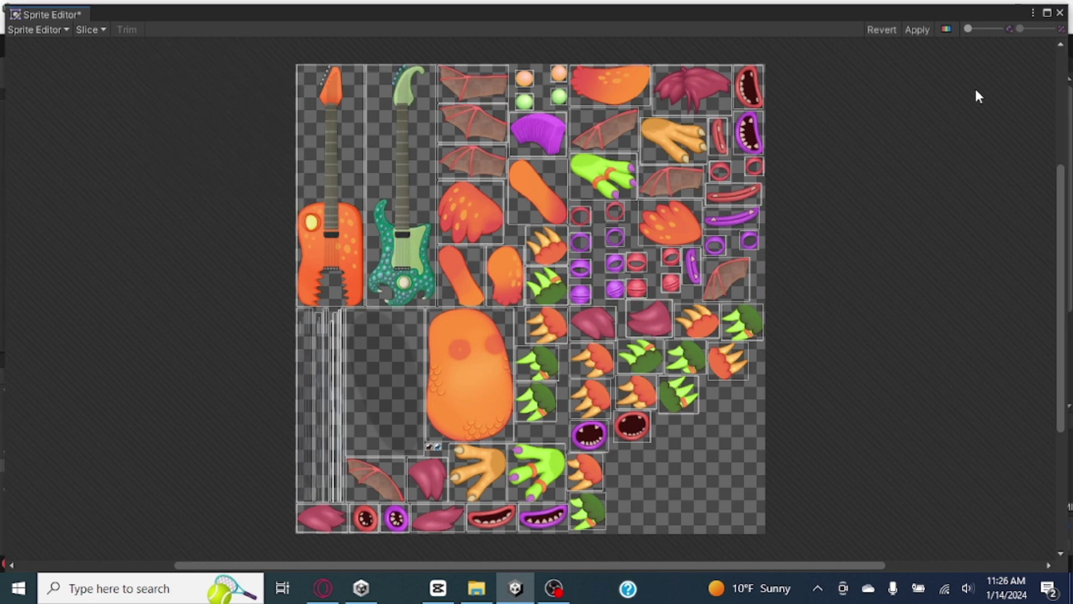
left_click(920, 30)
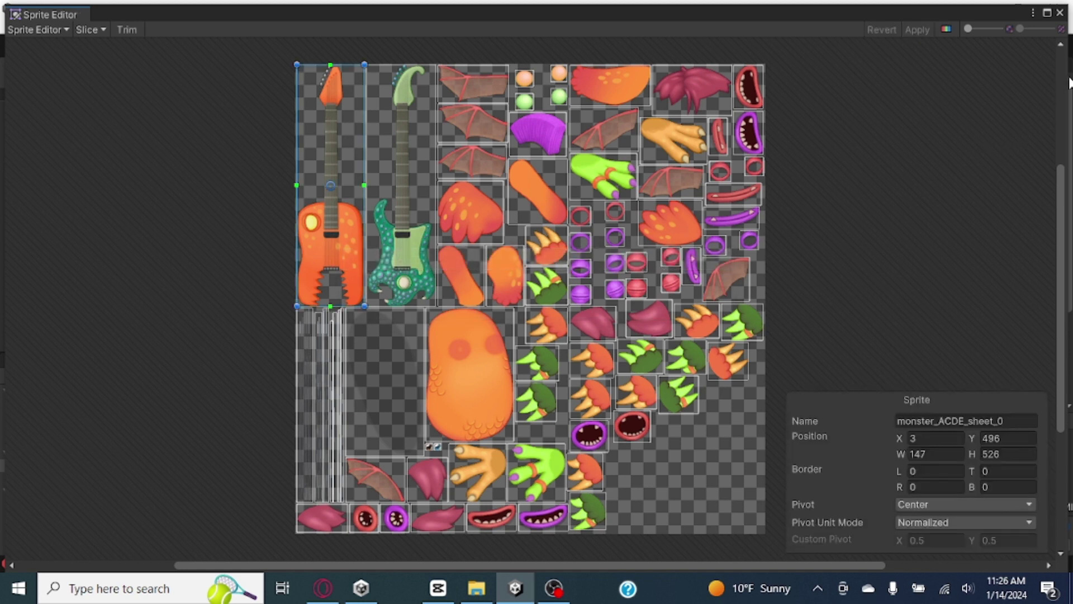
- Close the Sprite Editor and expand monster_ACDE_sheet to list its sliced sprites
left_click(1060, 13)
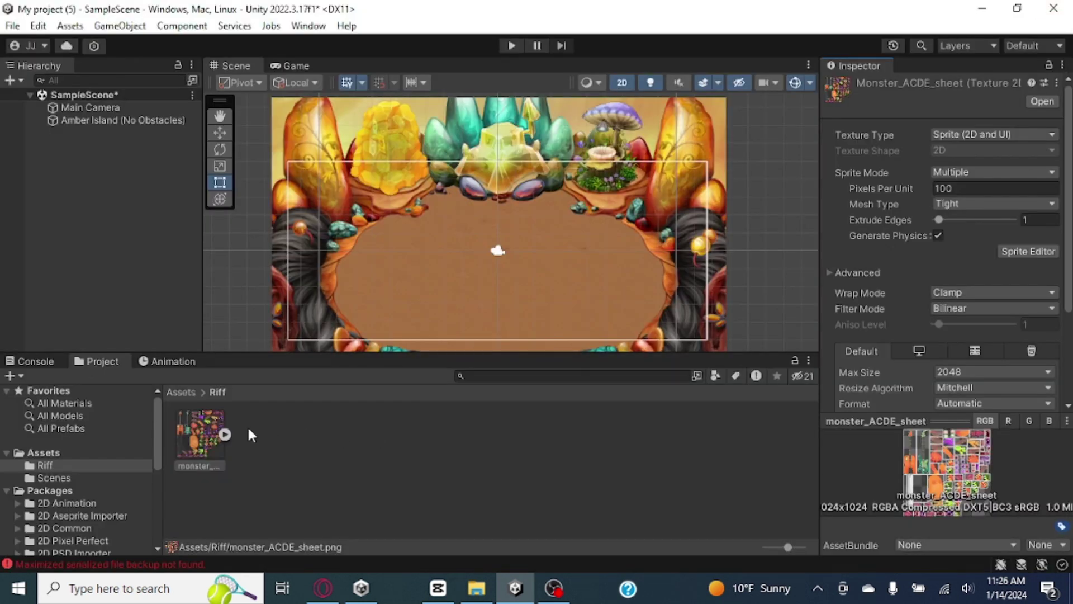
left_click(225, 435)
scroll(403, 529, "down", 2)
scroll(504, 513, "down", 2)
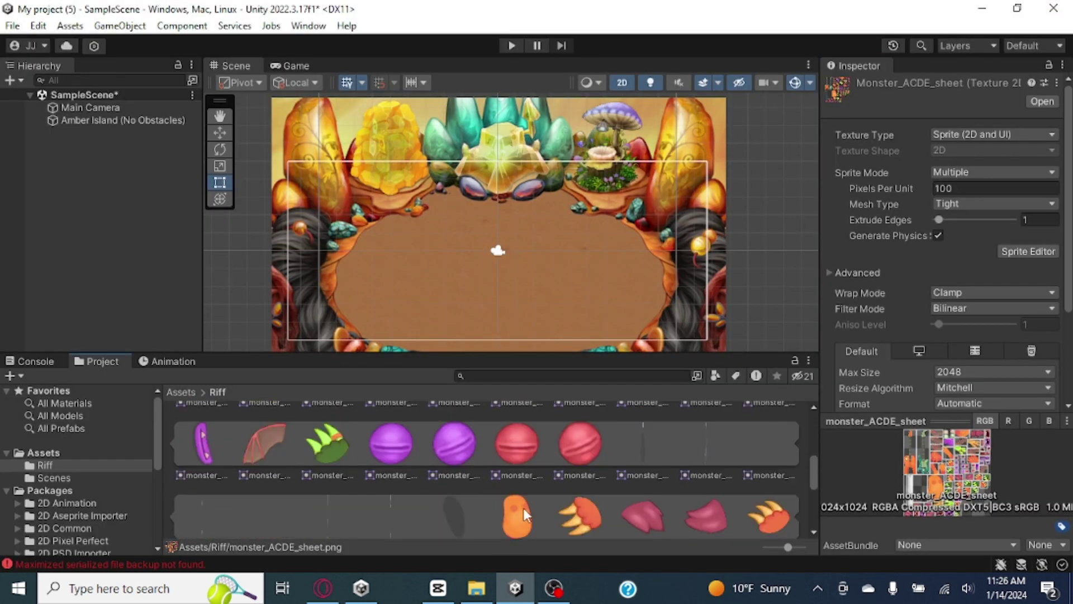
scroll(523, 507, "down", 2)
scroll(550, 485, "down", 1)
scroll(557, 469, "up", 2)
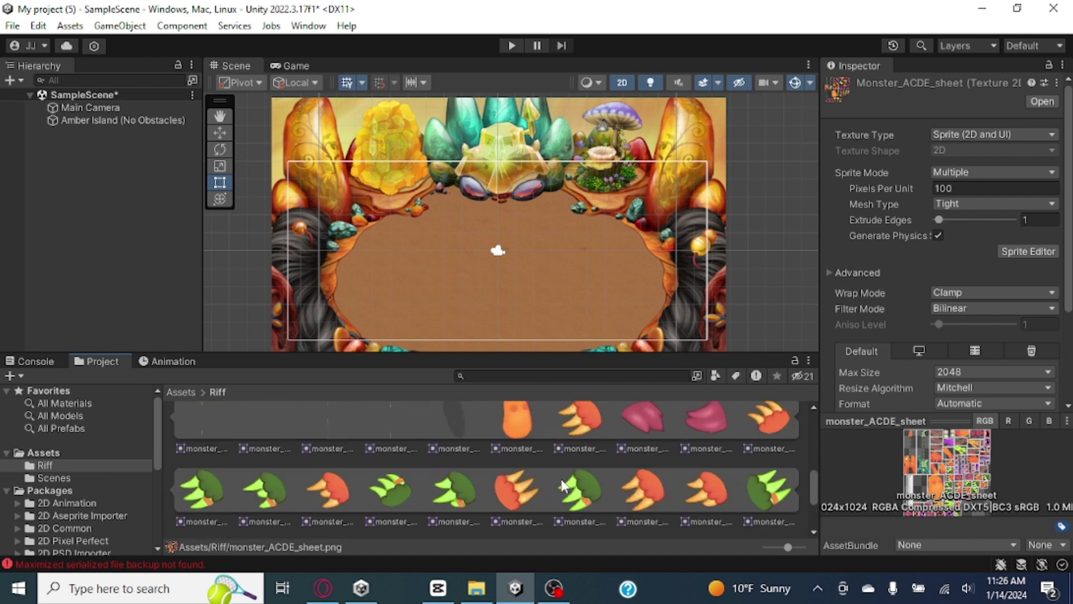
scroll(561, 508, "up", 2)
scroll(503, 500, "up", 2)
scroll(430, 492, "up", 2)
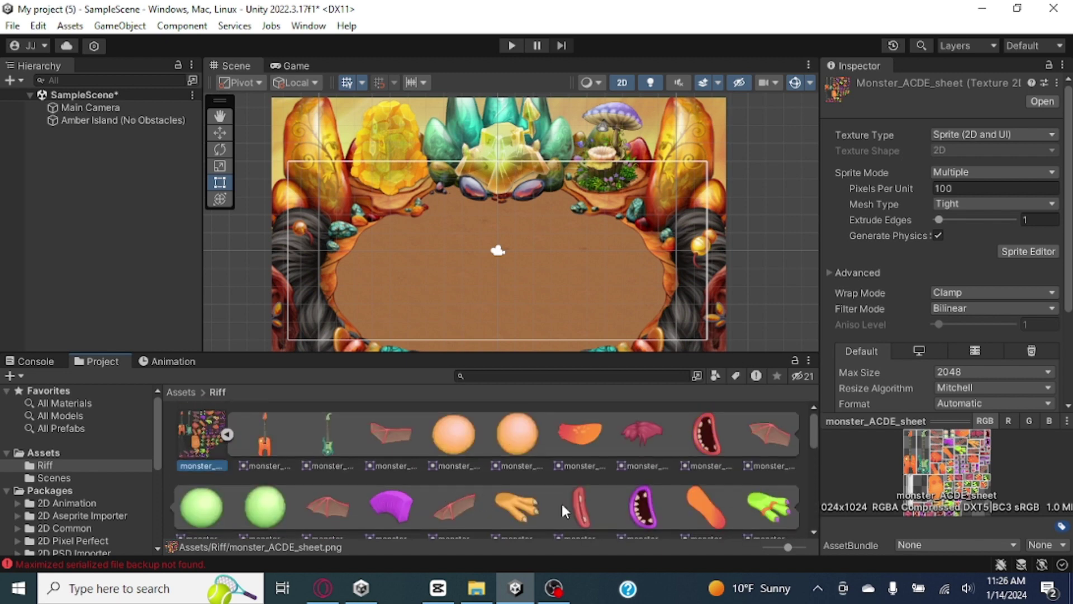
scroll(641, 493, "down", 2)
scroll(605, 500, "down", 1)
scroll(543, 462, "down", 1)
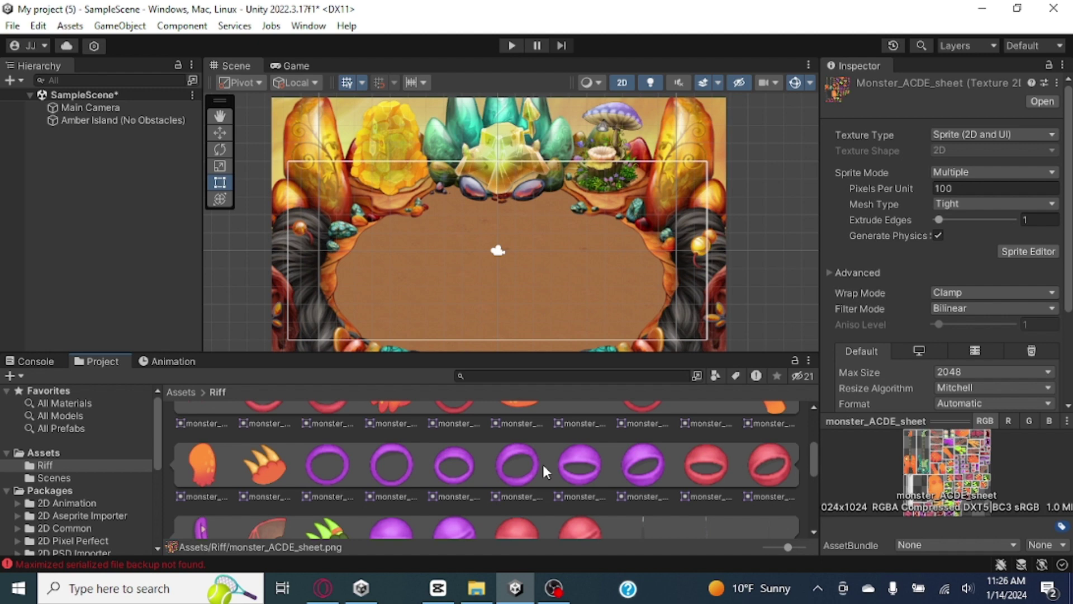
scroll(525, 480, "down", 1)
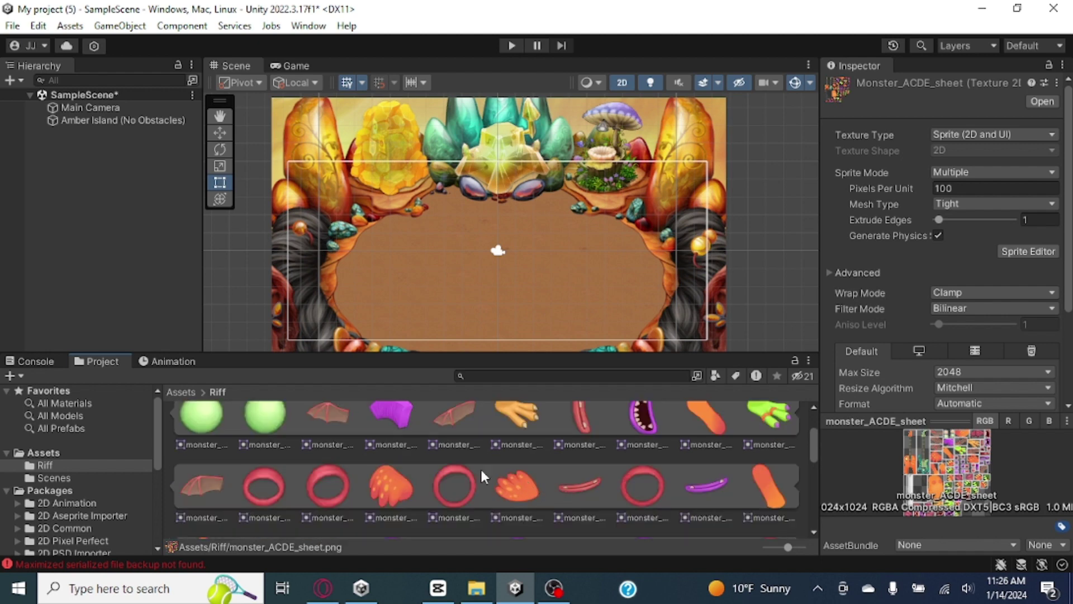
scroll(503, 471, "up", 1)
scroll(511, 479, "up", 1)
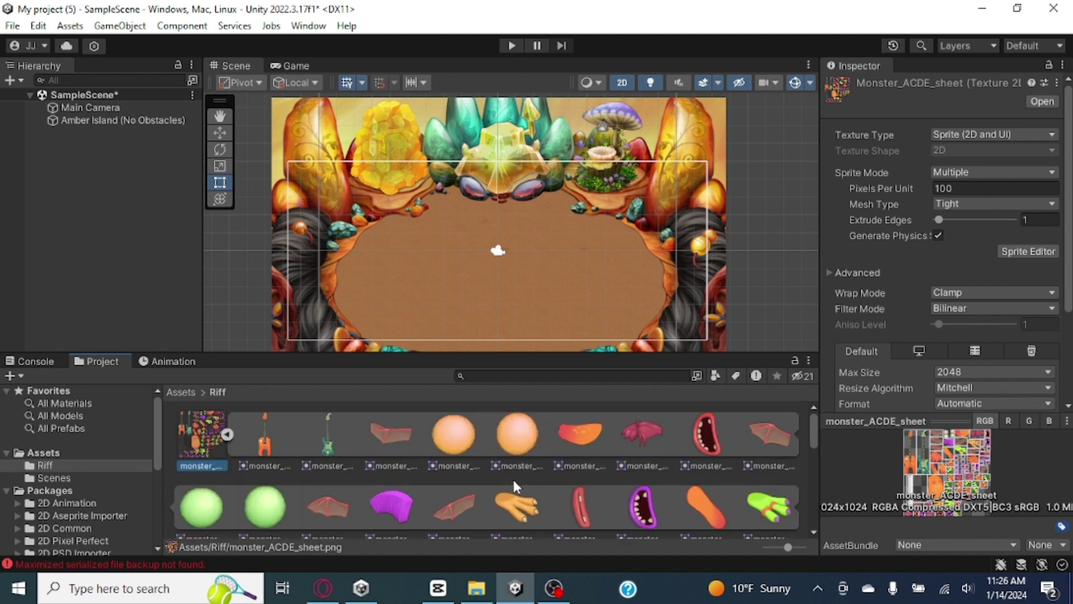
scroll(502, 482, "down", 1)
scroll(502, 482, "down", 1)
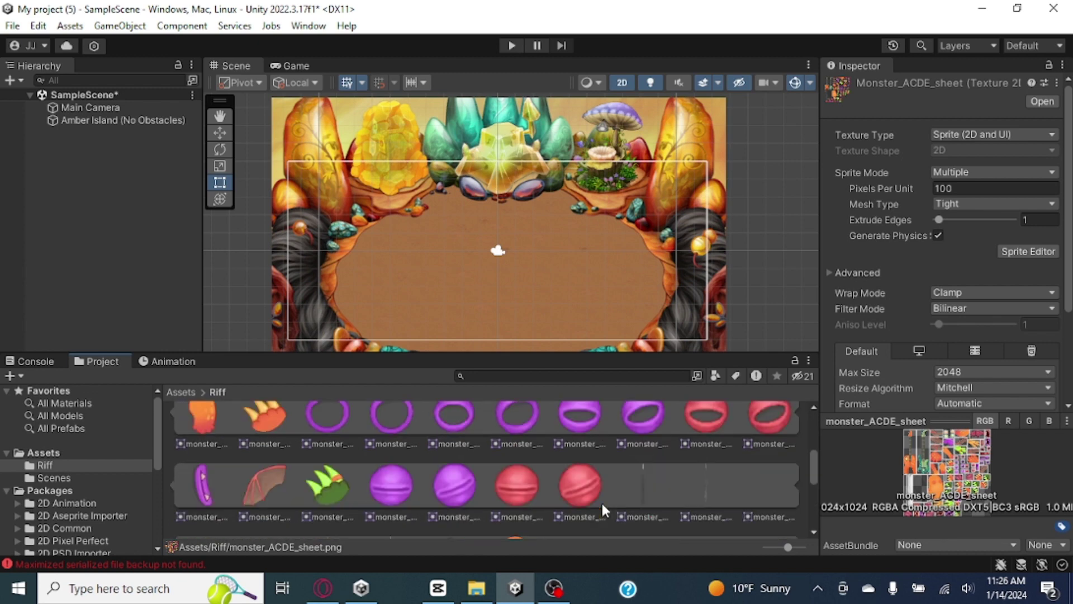
scroll(601, 500, "down", 1)
left_click_drag(517, 490, 502, 255)
scroll(503, 267, "up", 4)
scroll(579, 280, "up", 1)
scroll(552, 472, "up", 1)
scroll(399, 494, "up", 1)
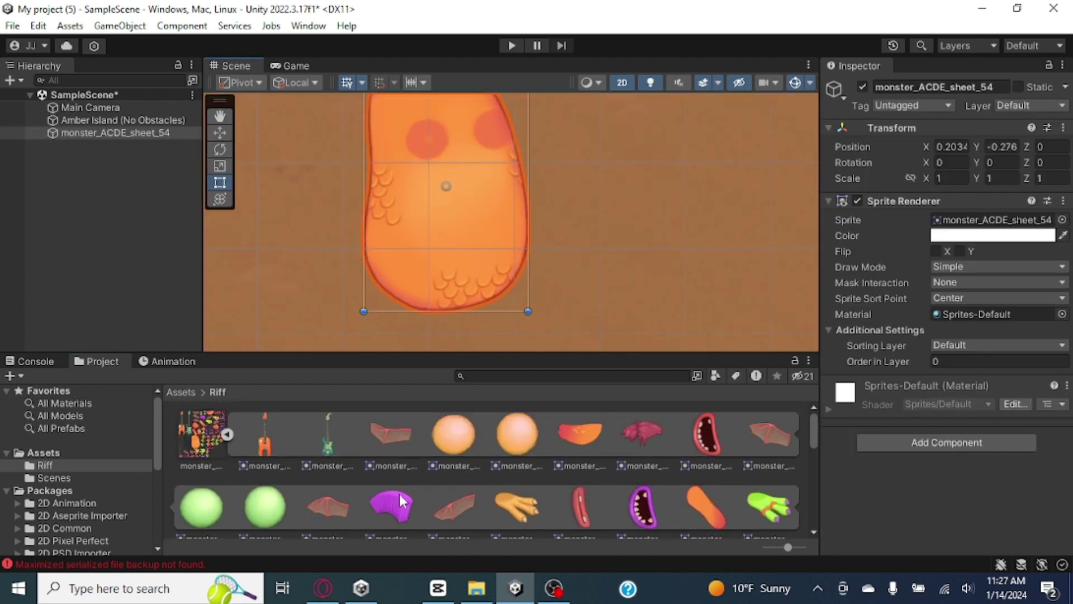
- Place the mouth horizontally on the body and add two hair pieces on top
left_click_drag(580, 506, 464, 240)
key("e")
left_click_drag(500, 165, 509, 176)
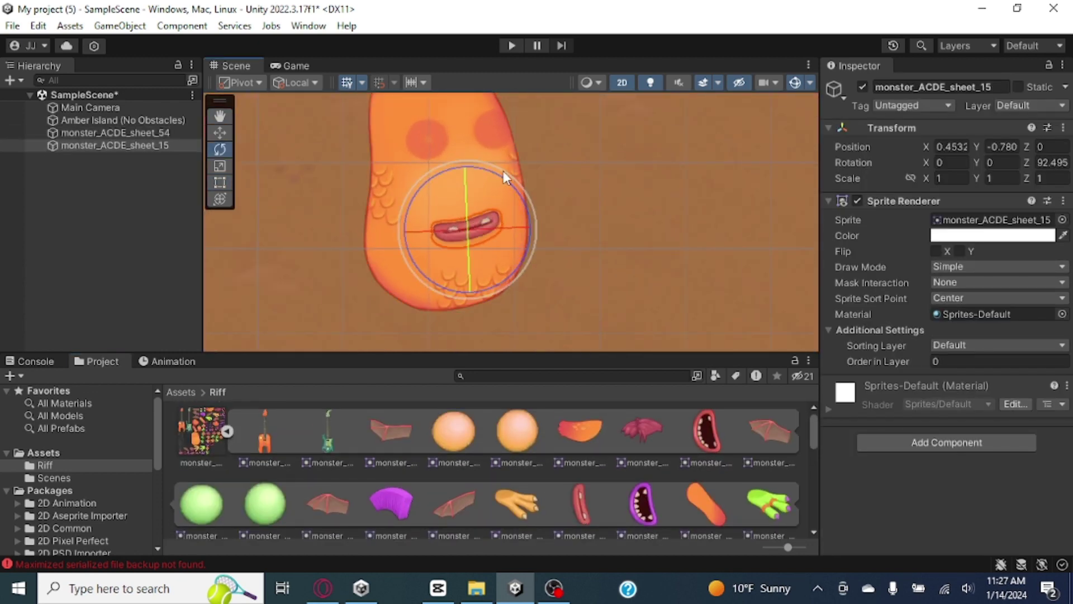
scroll(604, 436, "down", 2)
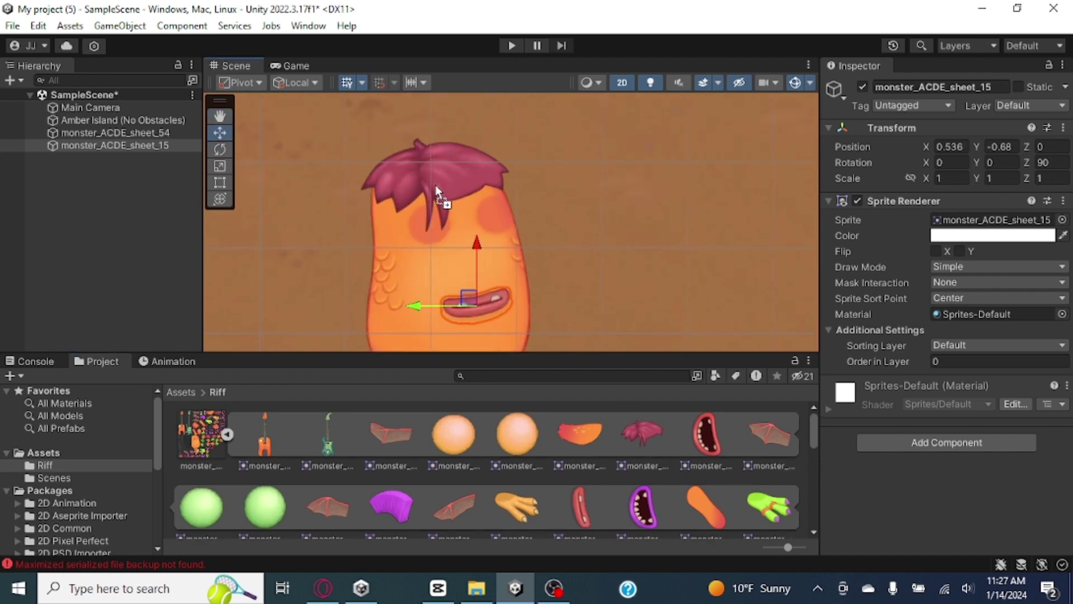
left_click_drag(604, 436, 436, 180)
scroll(511, 434, "up", 2)
left_click_drag(497, 223, 497, 223)
left_click_drag(453, 434, 430, 225)
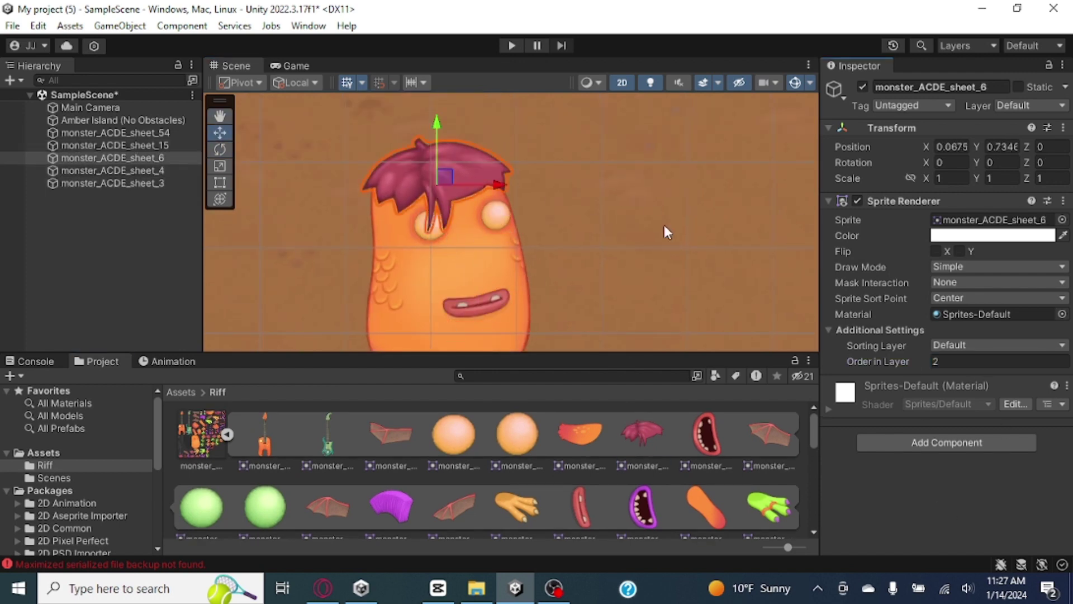
left_click(604, 318)
scroll(696, 487, "down", 5)
scroll(667, 420, "up", 1)
left_click_drag(667, 420, 487, 212)
left_click_drag(331, 481, 433, 224)
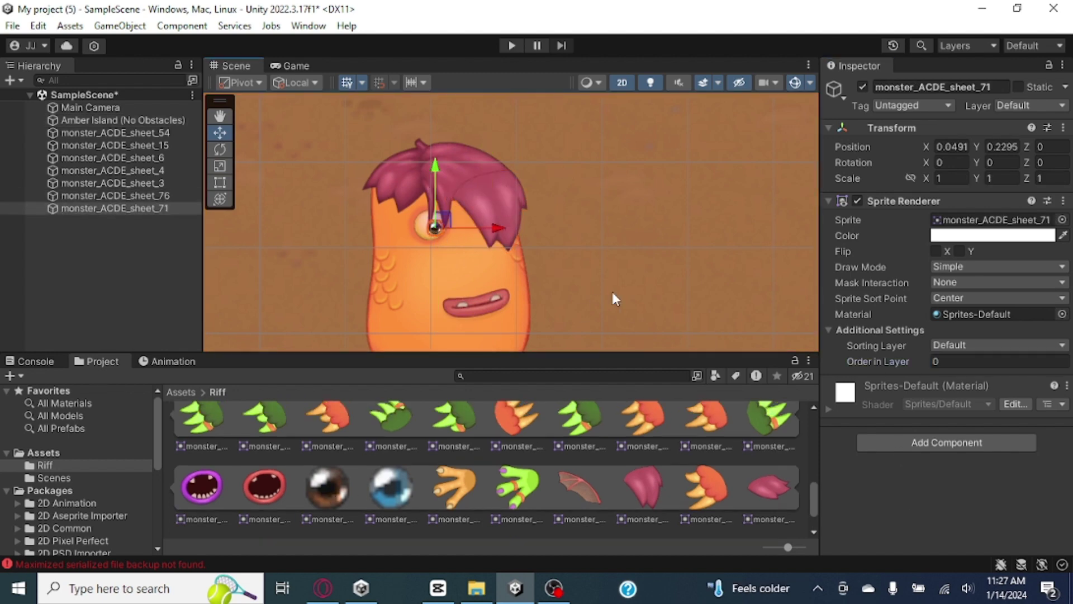
scroll(588, 473, "down", 3)
scroll(659, 472, "up", 2)
- Add a rotated leg under the body, set its drawing order, and duplicate it
left_click_drag(593, 441, 437, 339)
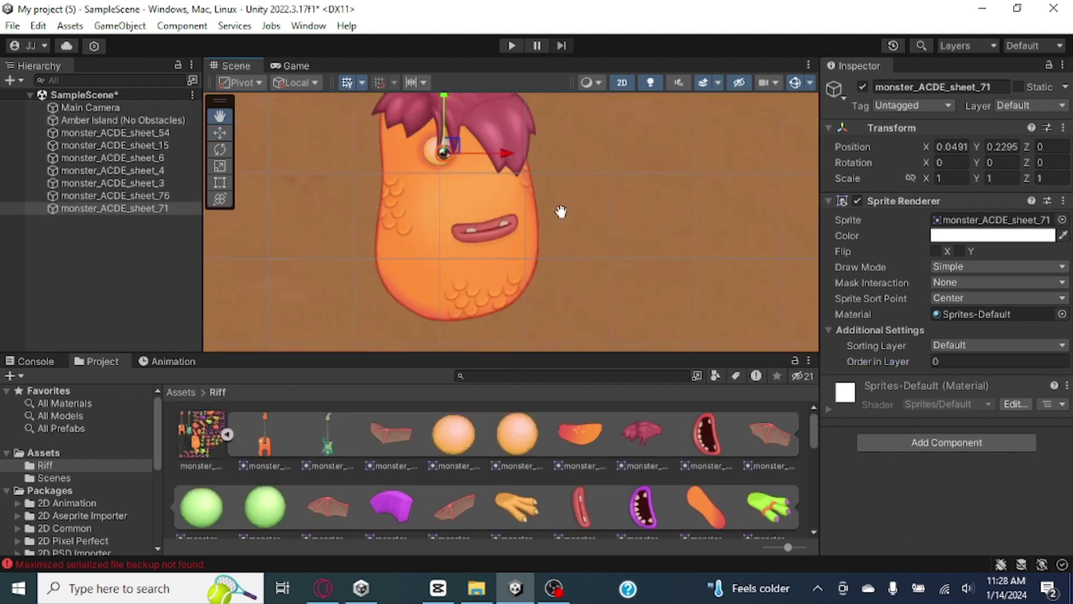
key("e")
left_click_drag(436, 285, 423, 287)
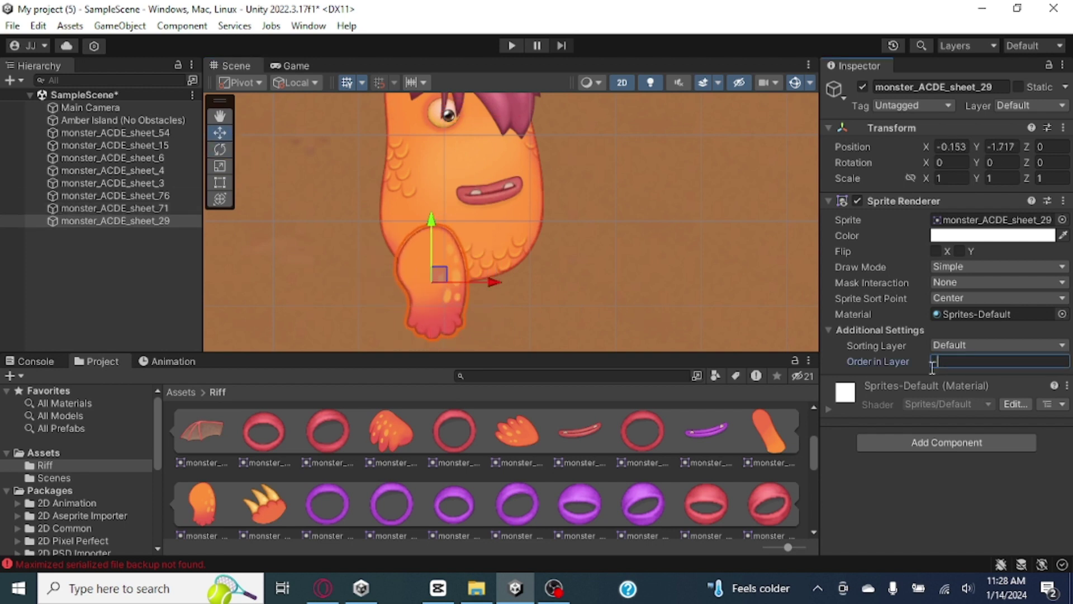
type("1")
left_click(448, 335)
mouse_move(449, 335)
left_mouse_down()
mouse_move(511, 240)
mouse_move(442, 277)
mouse_move(443, 264)
left_mouse_up()
key("ctrl+d")
scroll(444, 264, "down", 2)
scroll(532, 283, "up", 2)
scroll(685, 493, "down", 3)
scroll(686, 494, "down", 2)
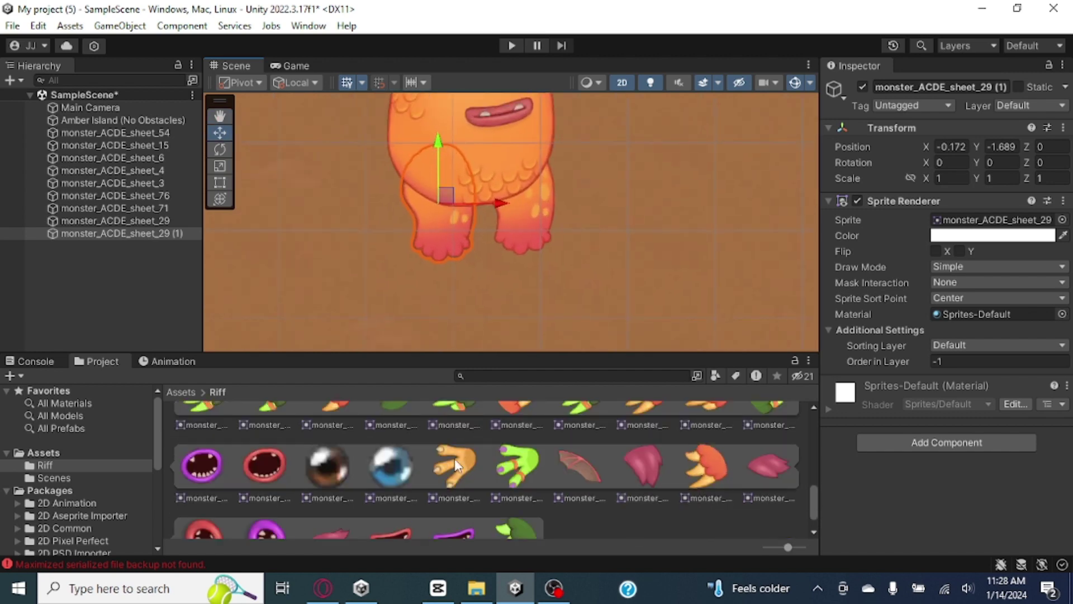
- Add a downward foot with its drawing order set, plus a copy turned outward
left_click_drag(454, 459, 553, 253)
key("e")
left_click_drag(604, 277, 588, 352)
key("w")
left_click(841, 360)
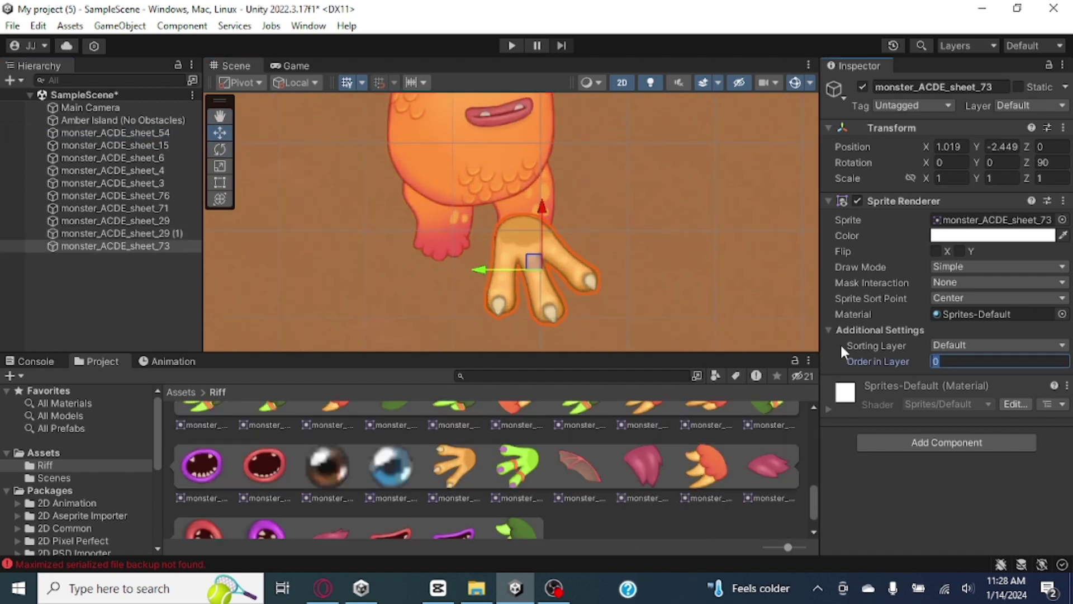
type("-2")
mouse_move(507, 240)
left_mouse_down()
mouse_move(526, 260)
mouse_move(443, 288)
left_mouse_up()
scroll(595, 507, "up", 2)
scroll(596, 507, "up", 2)
scroll(595, 508, "up", 2)
key("ctrl+d")
key("e")
left_click_drag(411, 252, 350, 289)
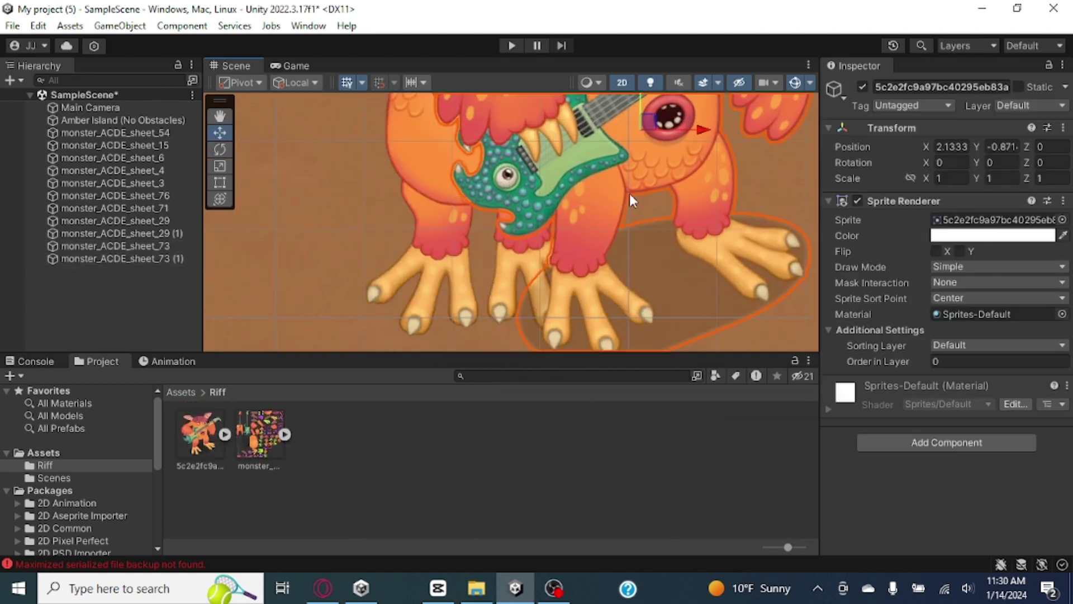
scroll(630, 194, "down", 5)
- Push the reference picture behind the parts and position the copied leg on the right
left_click(370, 220)
scroll(654, 260, "up", 3)
left_click(654, 261)
left_click_drag(880, 361, 898, 355)
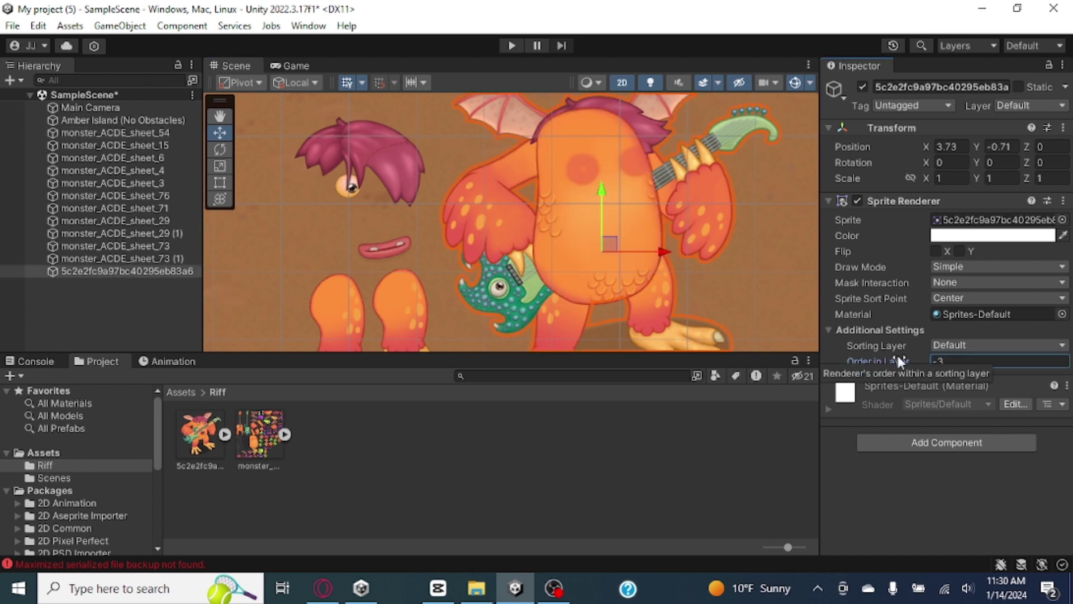
scroll(586, 236, "up", 3)
left_click_drag(236, 276, 465, 256)
key("e")
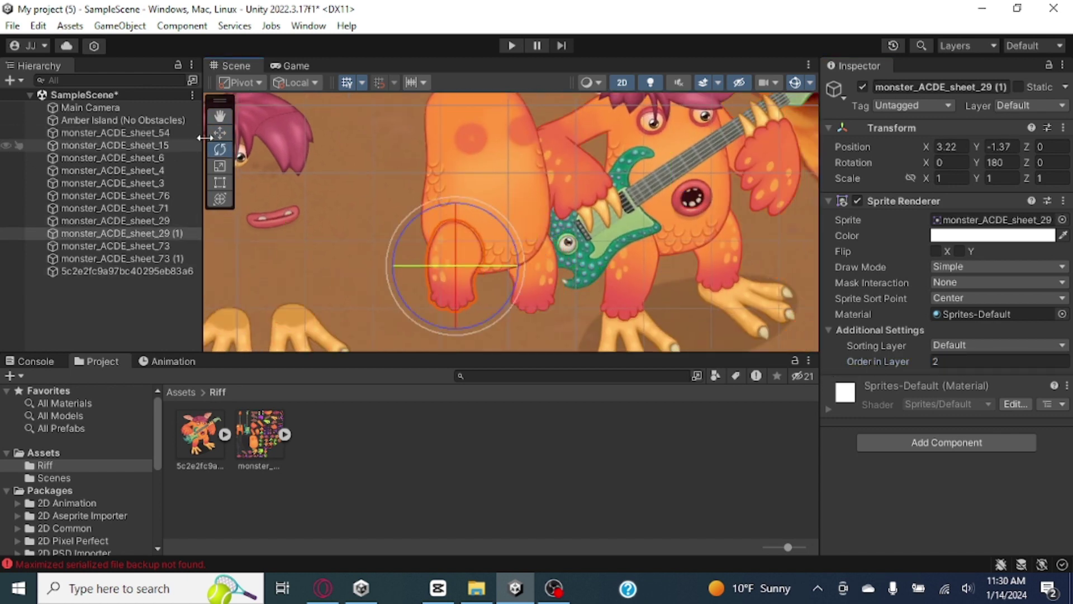
left_click(218, 132)
- Move the arm piece behind the body and place the mouth and pink hair
right_click(147, 234)
left_click(168, 89)
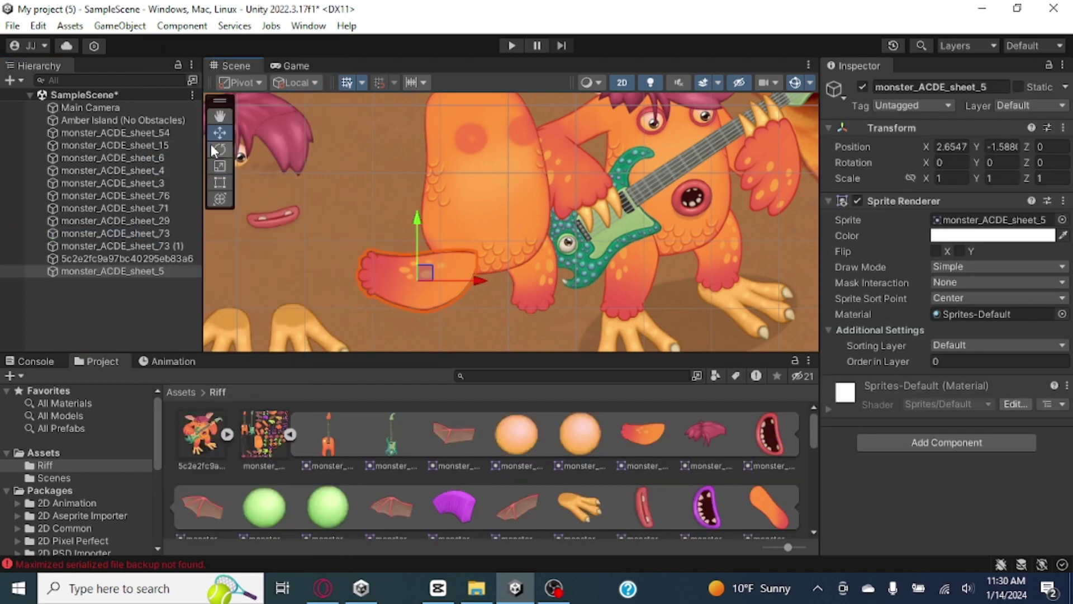
left_click(219, 149)
left_click_drag(410, 278, 443, 262)
left_click(443, 262)
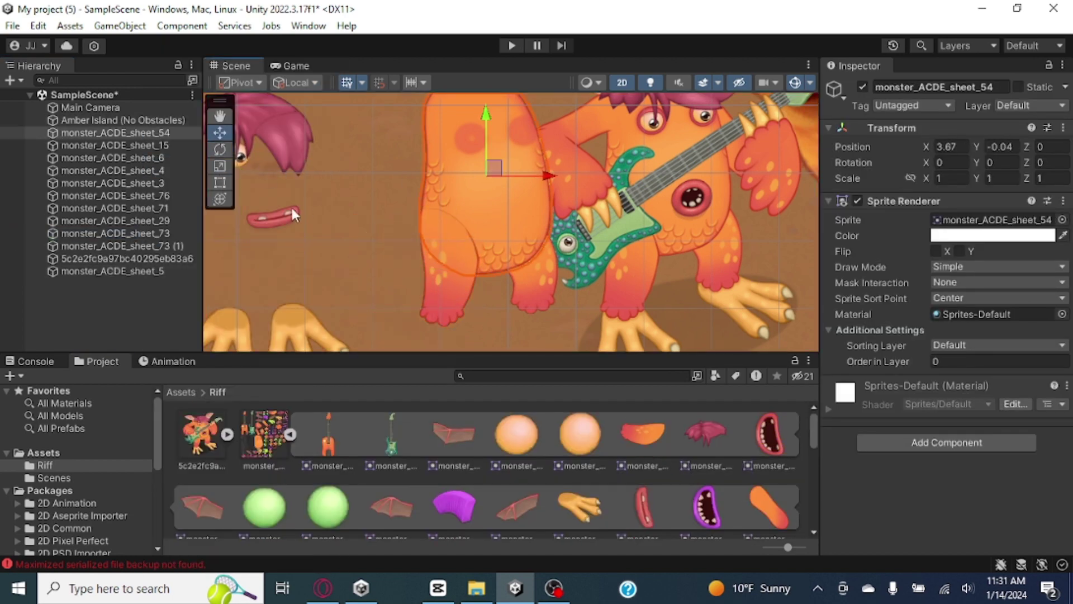
left_click_drag(294, 216, 499, 189)
left_click(242, 157)
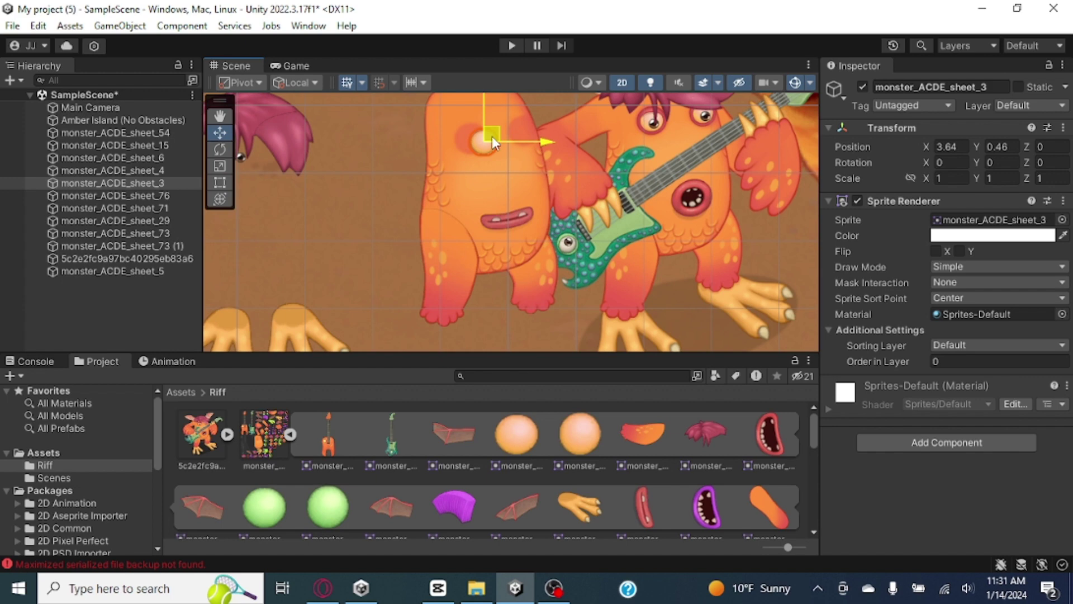
scroll(485, 130, "up", 2)
left_click_drag(339, 199, 492, 169)
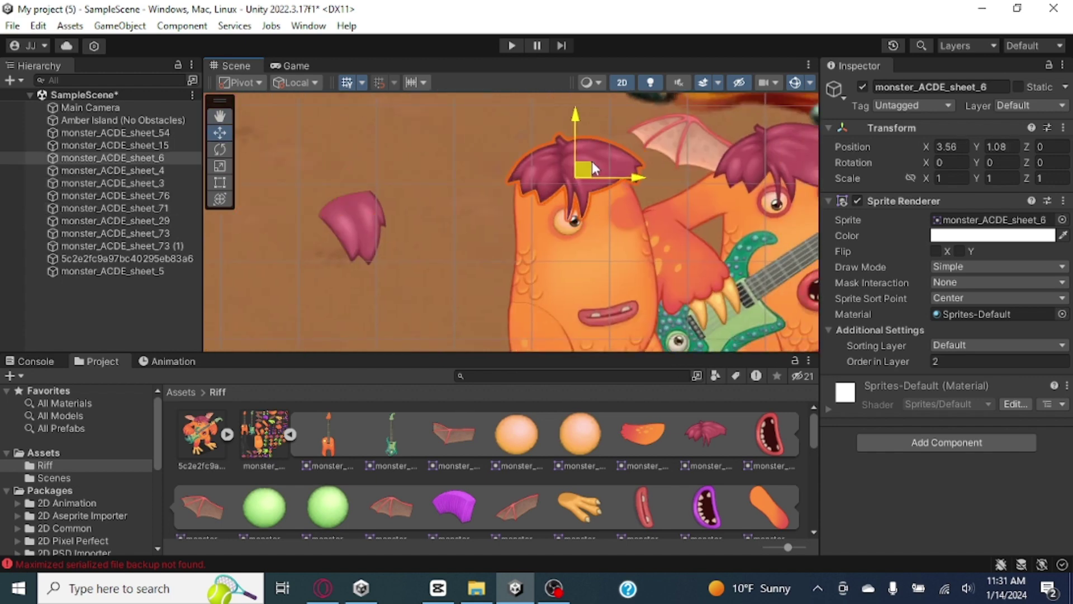
left_click_drag(281, 235, 520, 193)
left_click(276, 215)
- Add a foot piece, delete its duplicate, and move the foot under the monster
left_click(281, 286)
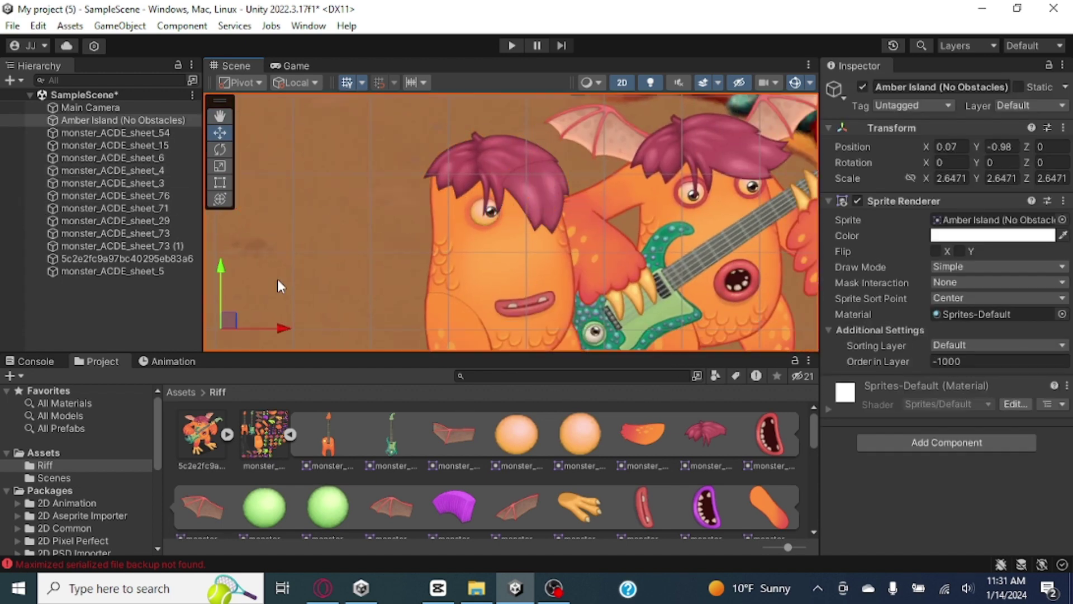
middle_click_drag(536, 469, 555, 307)
left_click_drag(581, 496, 617, 260)
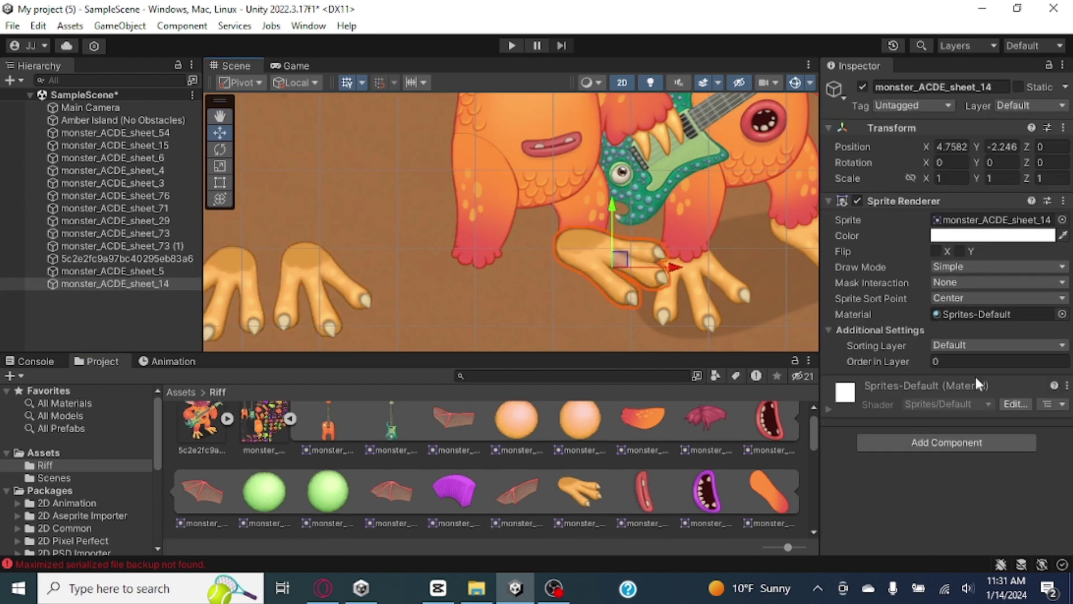
left_click(122, 246)
key("Delete")
left_click(115, 233)
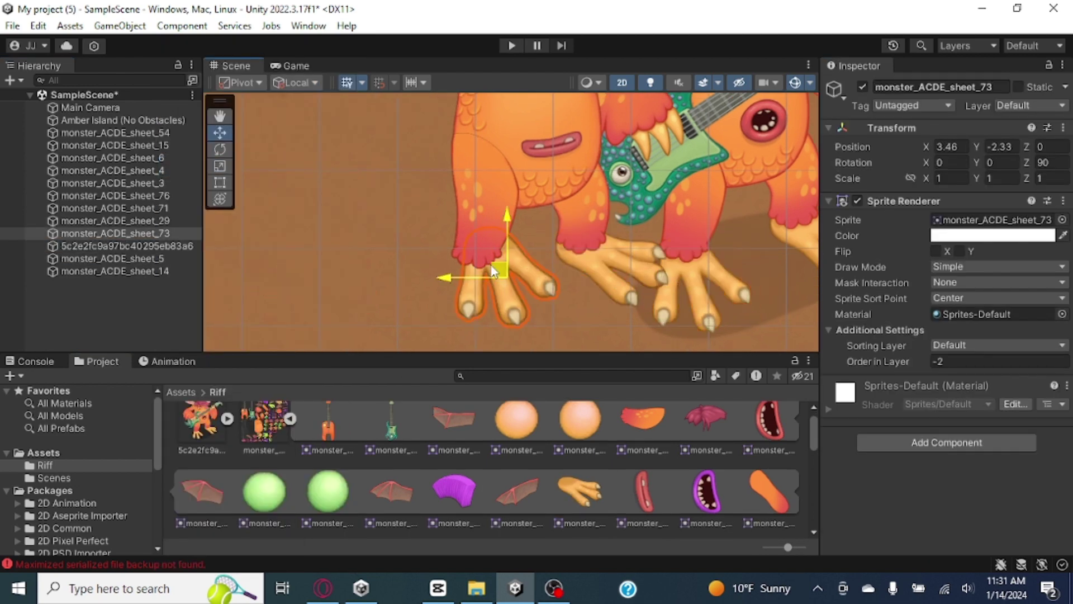
middle_click_drag(577, 211, 536, 311)
- Rotate an arm onto the guitar and add a wing plus its duplicate
left_click_drag(644, 417, 604, 168)
key("e")
left_click_drag(604, 104, 576, 371)
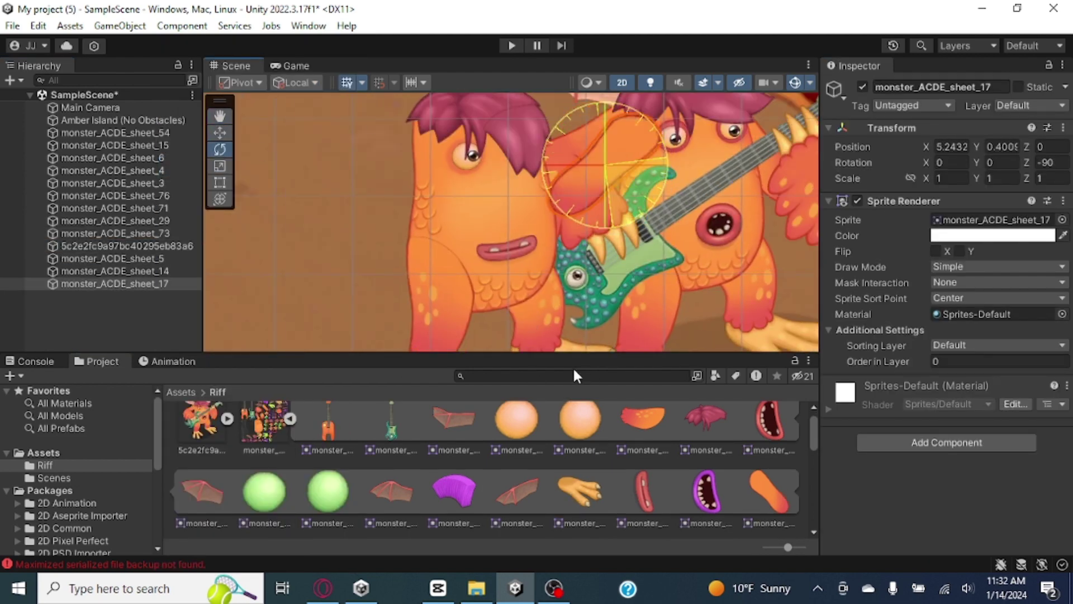
left_click_drag(503, 395, 503, 369)
key("w")
mouse_move(606, 172)
left_mouse_down()
mouse_move(403, 220)
mouse_move(451, 118)
left_mouse_up()
key("e")
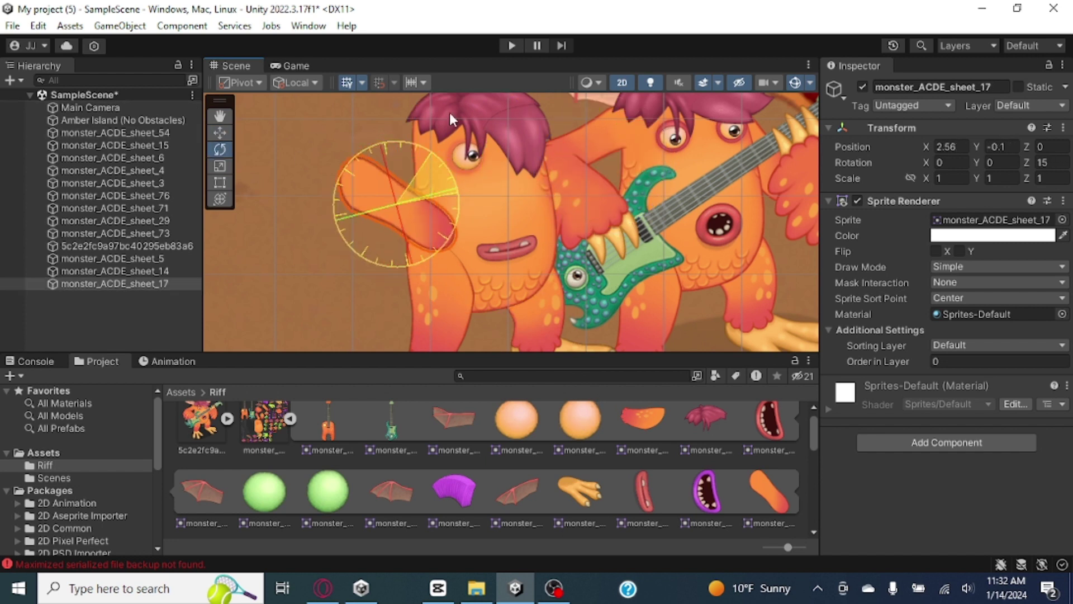
left_click(221, 132)
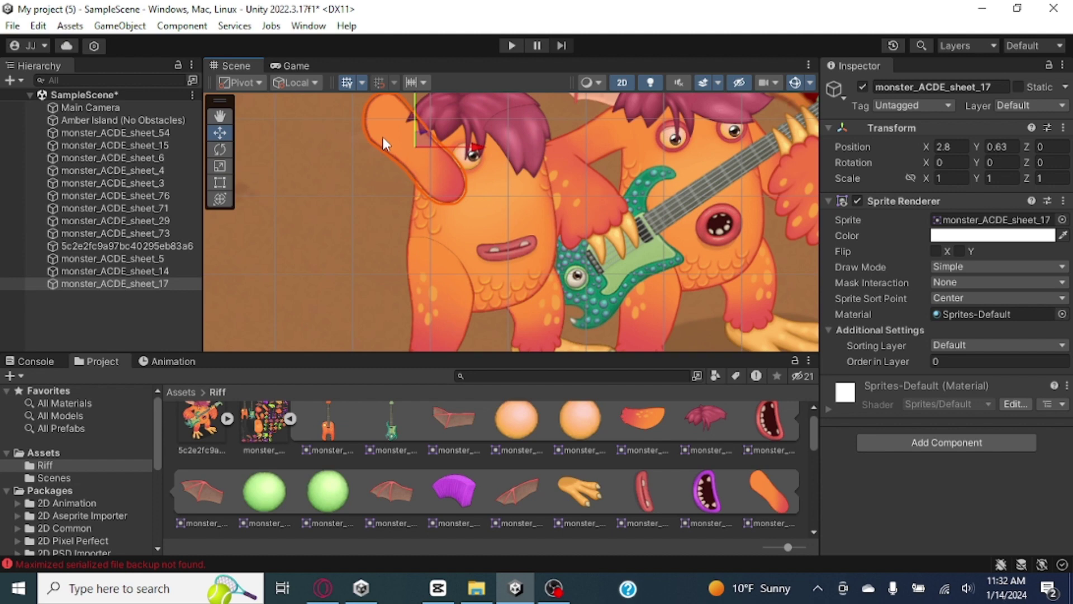
left_click_drag(394, 193, 566, 195)
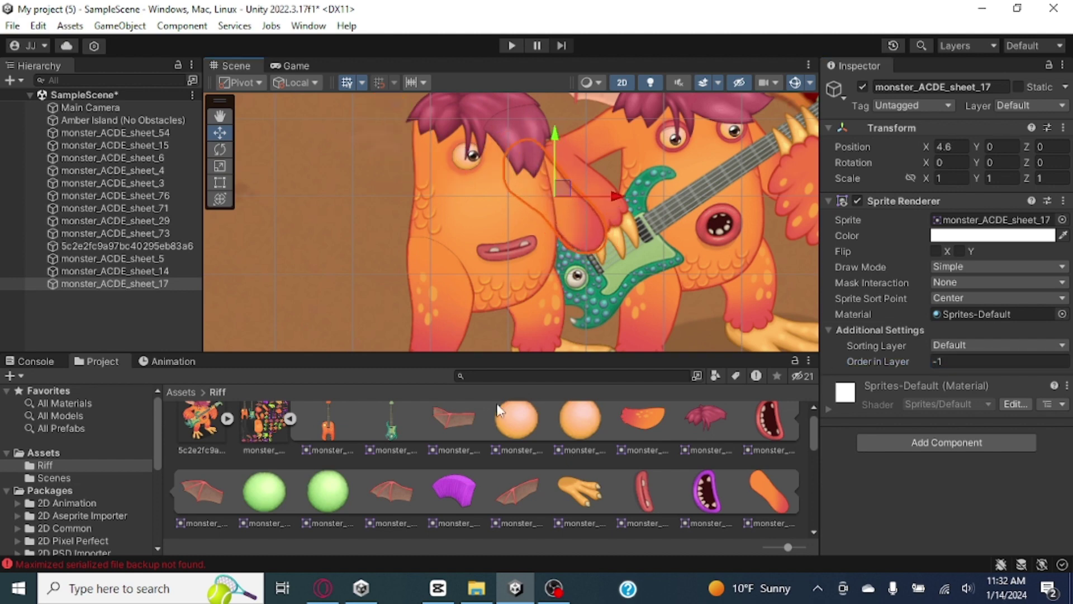
scroll(498, 409, "up", 1)
mouse_move(704, 430)
left_mouse_down()
mouse_move(395, 126)
mouse_move(534, 157)
mouse_move(341, 160)
left_mouse_up()
scroll(394, 168, "up", 2)
key("ctrl+d")
scroll(695, 256, "down", 1)
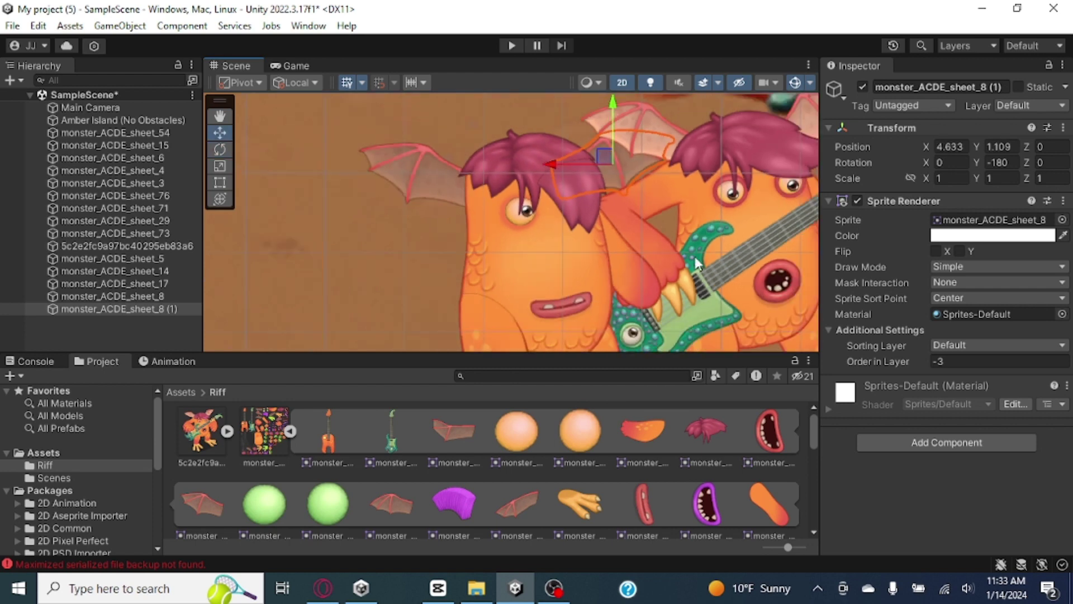
middle_click_drag(695, 255, 588, 175)
scroll(619, 472, "down", 2)
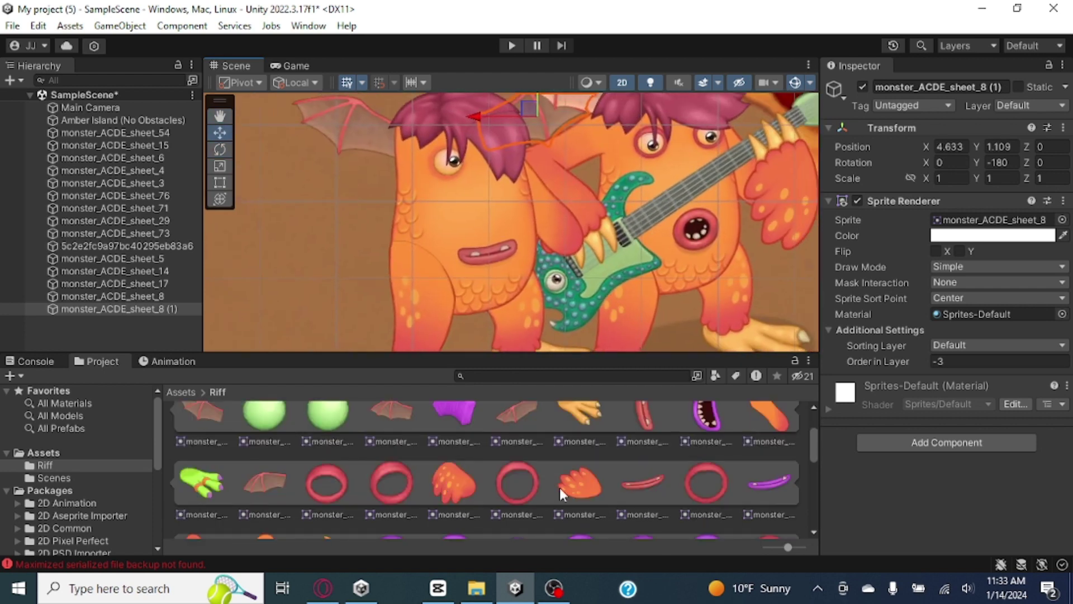
scroll(559, 487, "down", 1)
scroll(465, 497, "down", 2)
scroll(322, 469, "down", 1)
scroll(626, 509, "down", 1)
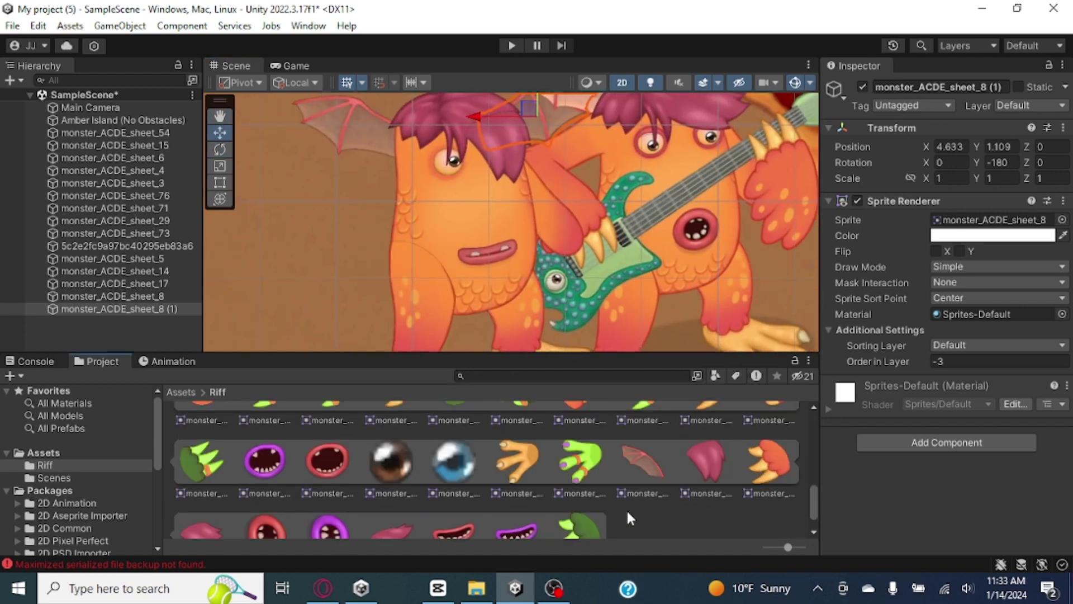
scroll(626, 509, "down", 1)
scroll(493, 447, "down", 2)
- Replace a misplaced hand with a new one turned about 107 degrees on the guitar neck
left_click_drag(478, 475, 778, 198)
scroll(571, 453, "up", 3)
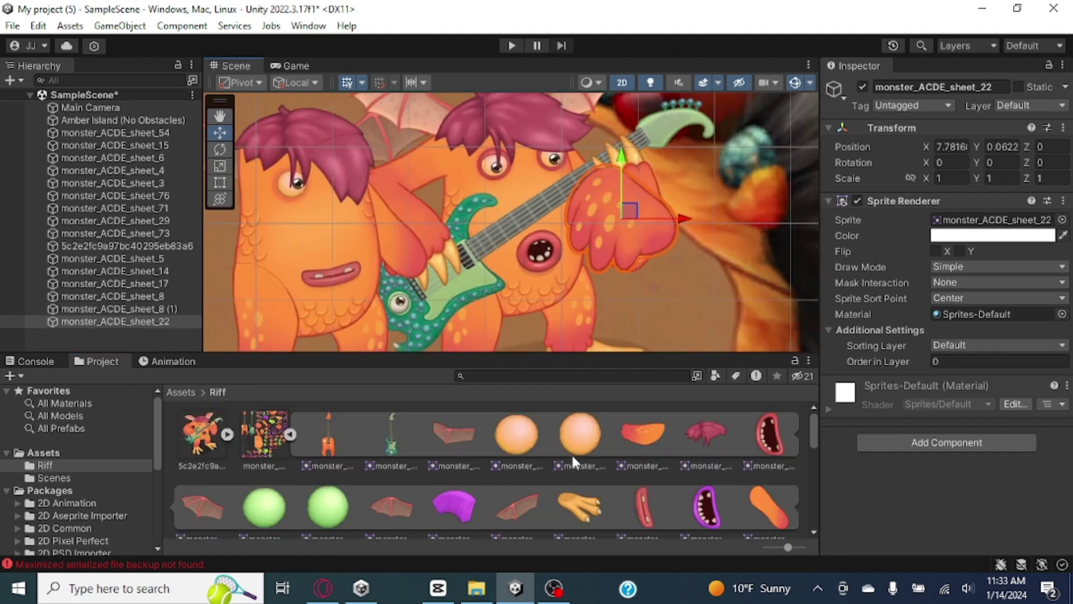
right_click(158, 322)
key("Escape")
key("e")
left_click_drag(663, 168, 602, 214)
key("w")
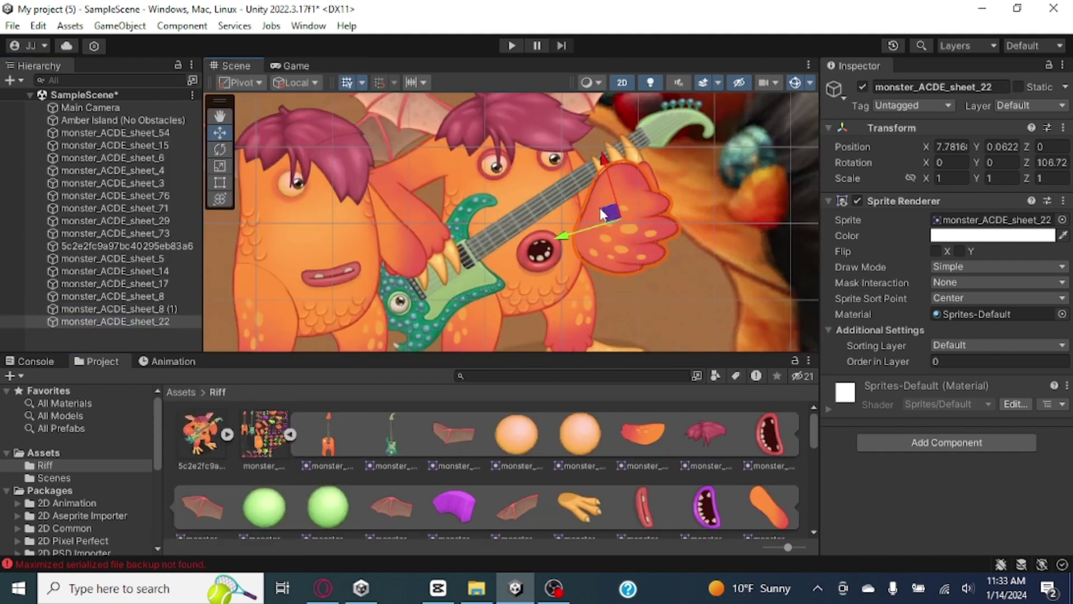
right_click(115, 321)
left_click(180, 162)
scroll(504, 470, "down", 2)
key("e")
left_click_drag(579, 487, 650, 202)
key("w")
left_click_drag(642, 257, 388, 243)
middle_click_drag(388, 244, 496, 235)
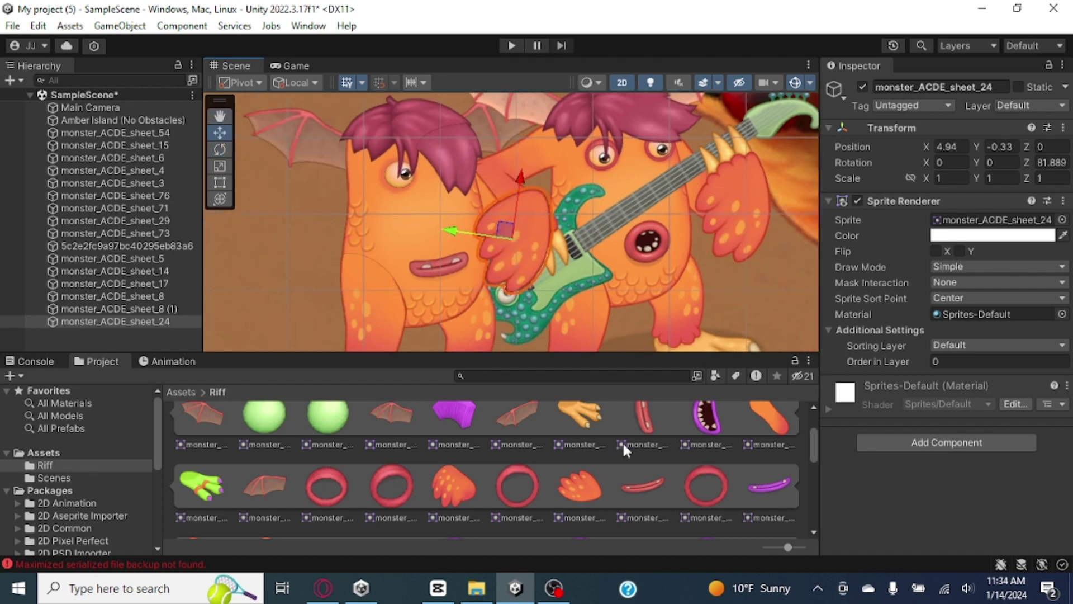
scroll(622, 450, "down", 2)
left_click_drag(419, 431, 514, 180)
scroll(564, 479, "down", 2)
scroll(606, 505, "down", 2)
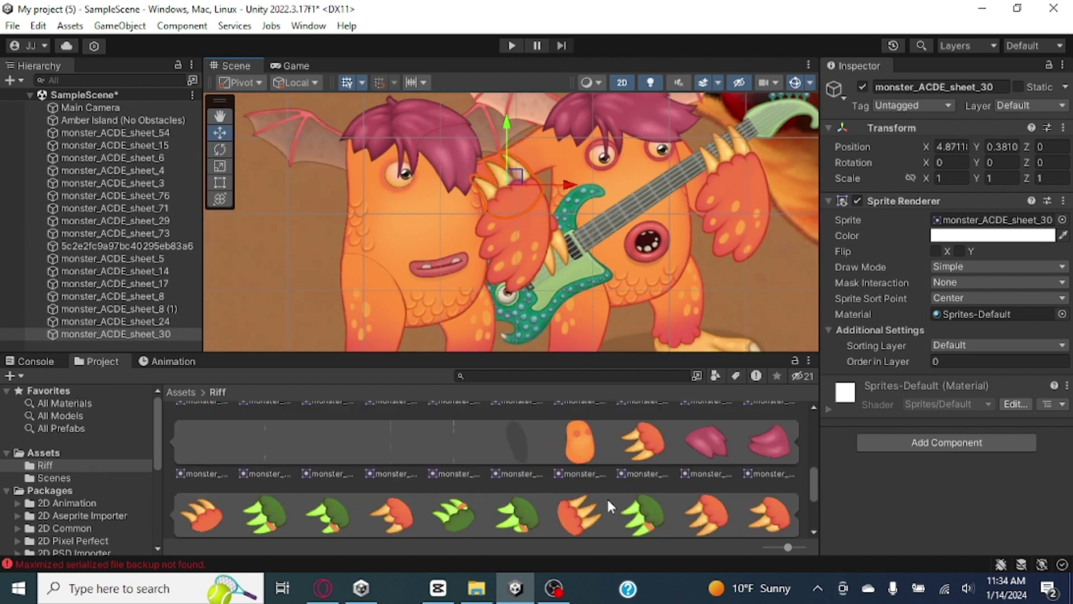
scroll(606, 503, "up", 2)
scroll(677, 488, "up", 2)
scroll(665, 491, "up", 2)
- Place the guitar across the monster's body and draw the claw above it
mouse_move(392, 441)
left_mouse_down()
mouse_move(317, 154)
mouse_move(347, 295)
left_mouse_up()
key("e")
key("w")
left_click_drag(325, 139, 462, 225)
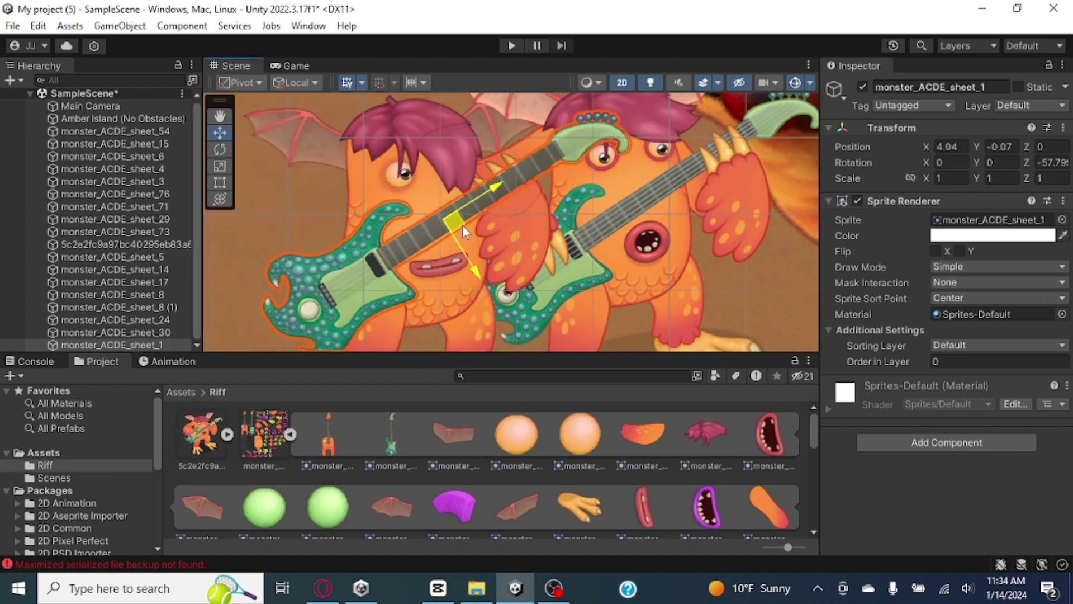
left_click(116, 332)
left_click_drag(878, 361, 884, 361)
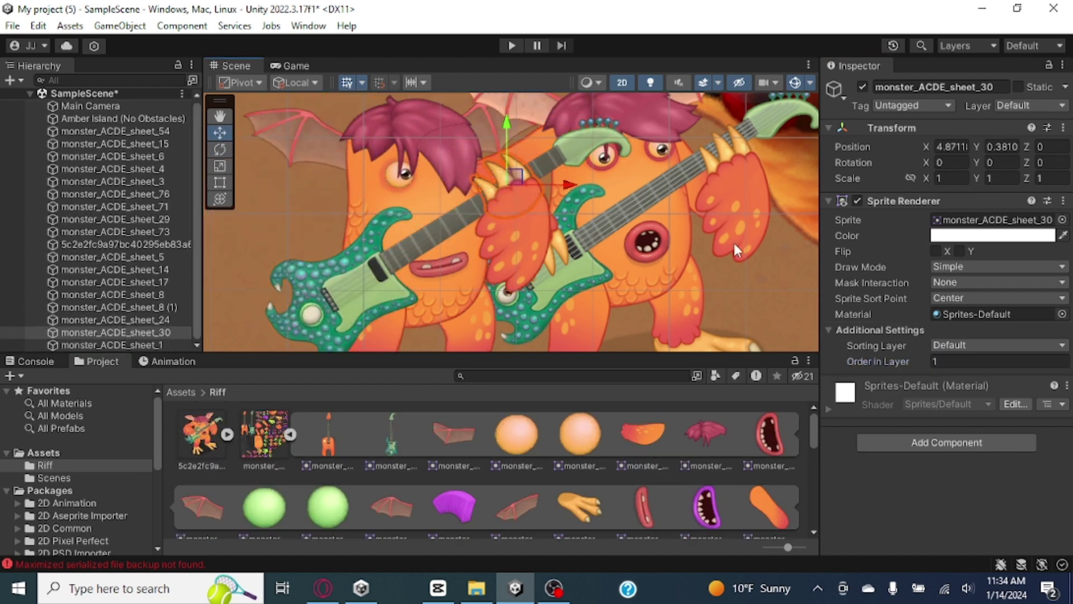
left_click(735, 250)
middle_click_drag(281, 235, 349, 217)
scroll(761, 457, "down", 1)
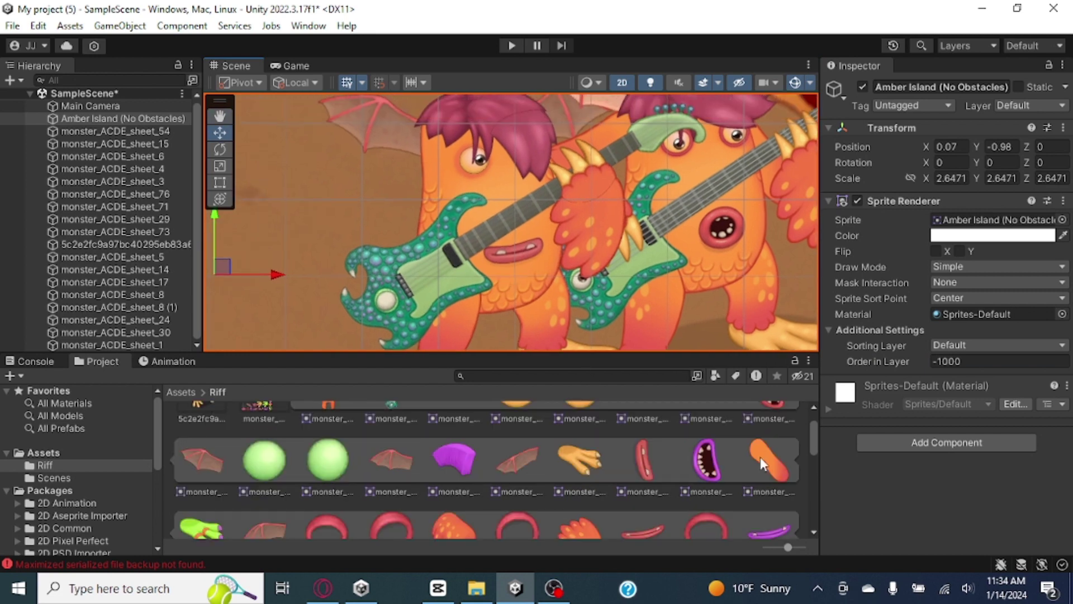
- Add the orange tail at 90 degrees, another hand, the gripping claw and the eye
left_click_drag(761, 457, 205, 155)
key("e")
left_click_drag(297, 134, 166, 577)
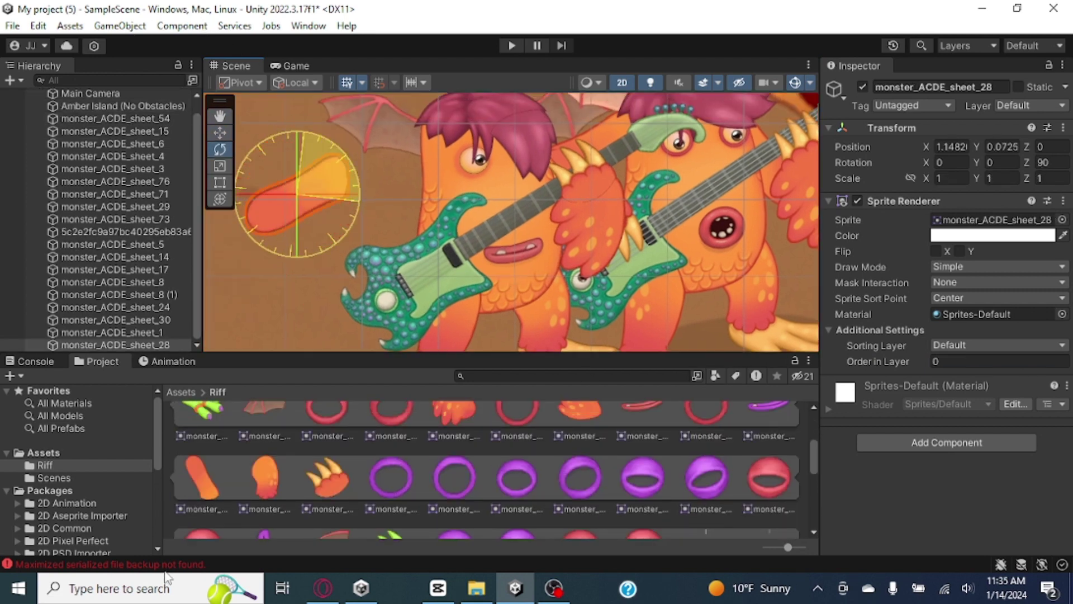
left_click(220, 132)
mouse_move(298, 194)
left_mouse_down()
mouse_move(551, 188)
mouse_move(390, 175)
left_mouse_up()
left_click_drag(701, 250, 741, 262)
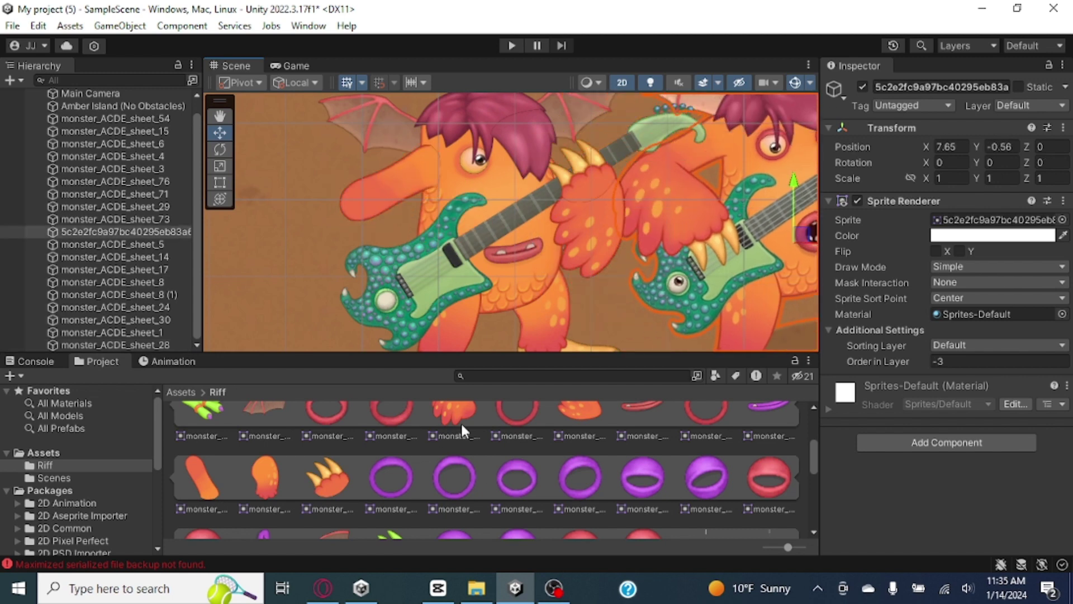
left_click_drag(464, 430, 380, 235)
scroll(571, 491, "down", 2)
mouse_move(571, 491)
left_mouse_down()
mouse_move(439, 270)
mouse_move(430, 272)
left_mouse_up()
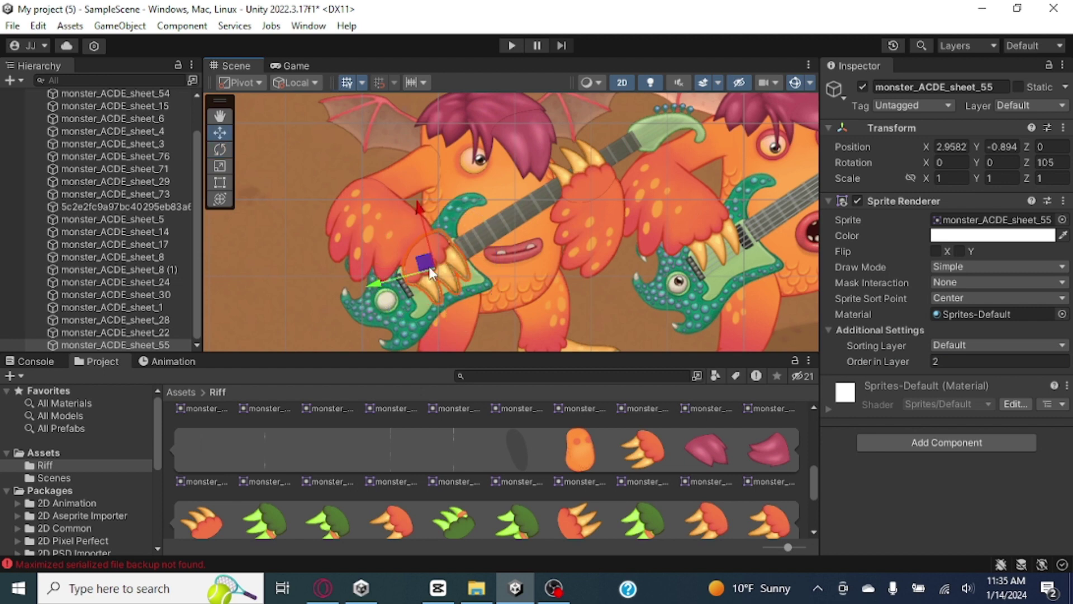
scroll(443, 460, "down", 3)
scroll(528, 489, "up", 2)
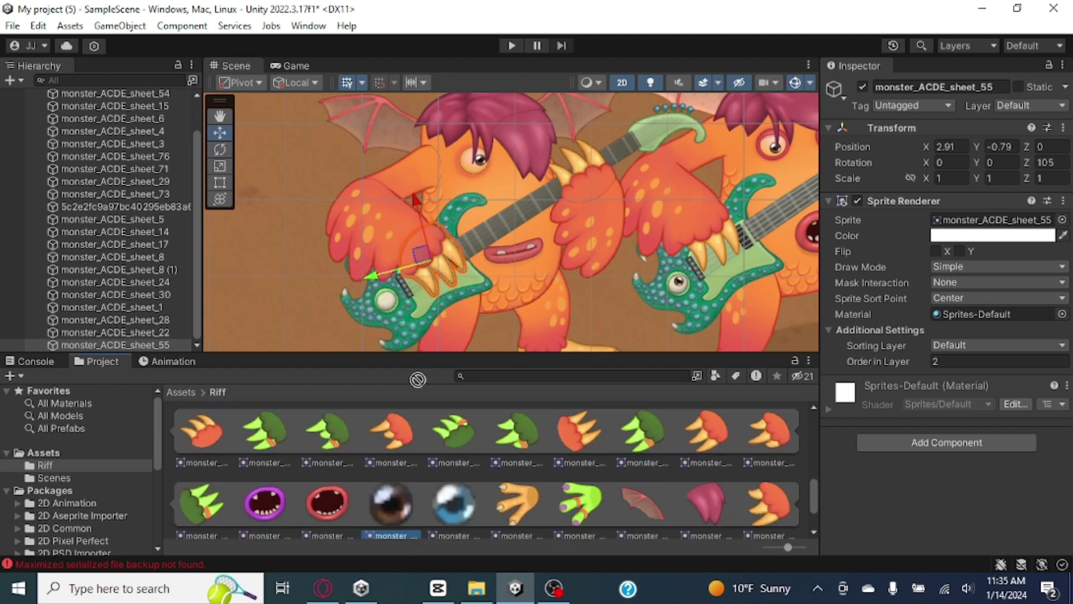
left_click_drag(391, 503, 400, 293)
scroll(422, 392, "up", 5)
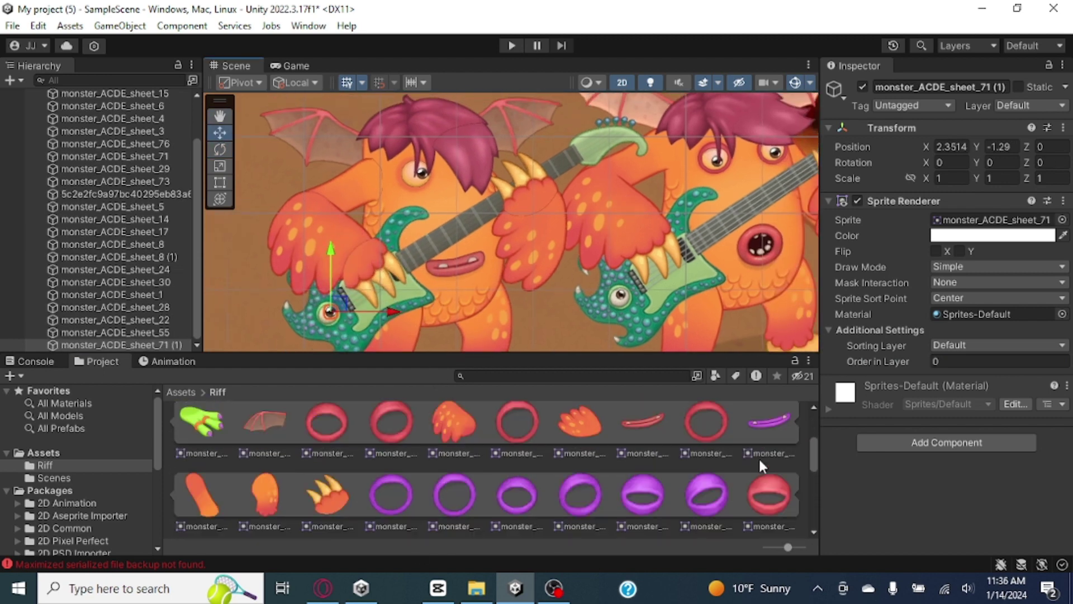
- Delete the reference picture and scale the whole monster up
left_click(419, 178)
scroll(459, 157, "down", 5)
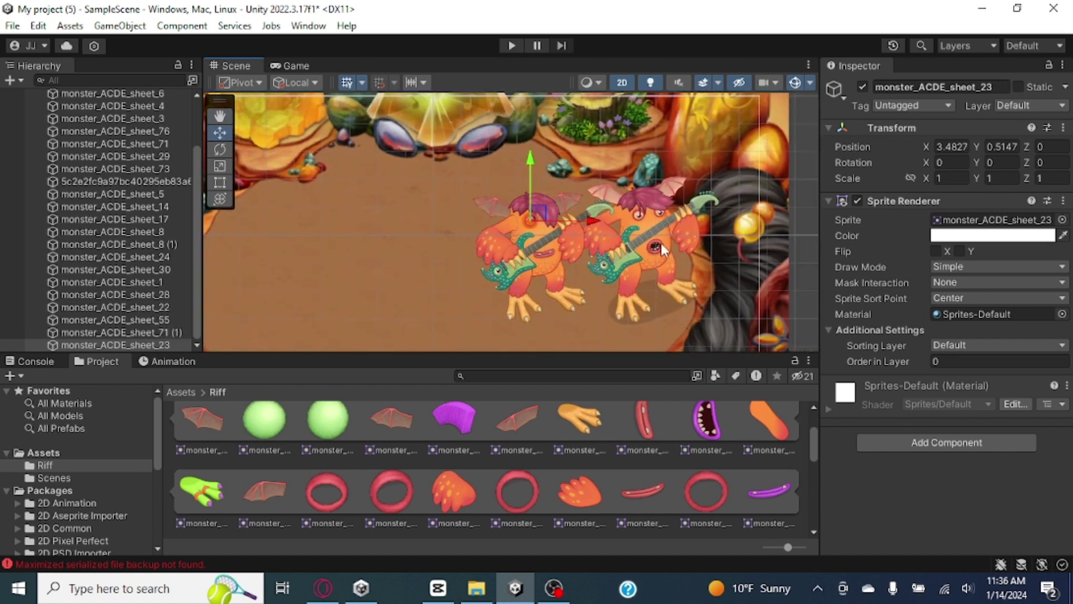
right_click(144, 181)
left_click(193, 160)
left_click_drag(319, 118, 579, 328)
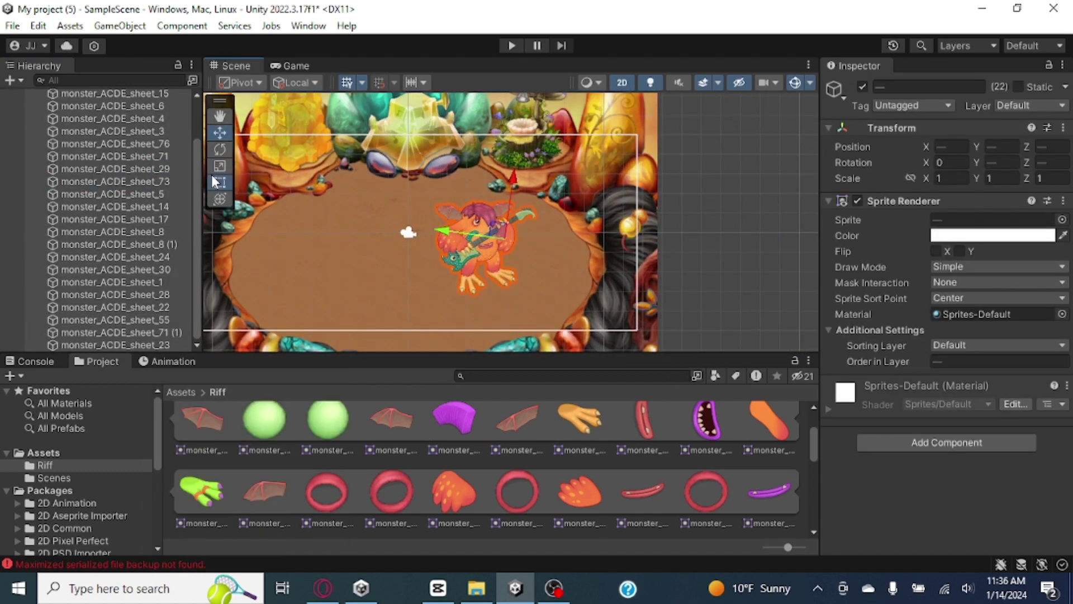
key("t")
left_click_drag(377, 193, 447, 213)
scroll(101, 201, "up", 10)
- Create an empty object named Riff and group all monster parts under it
key("ctrl+shift+n")
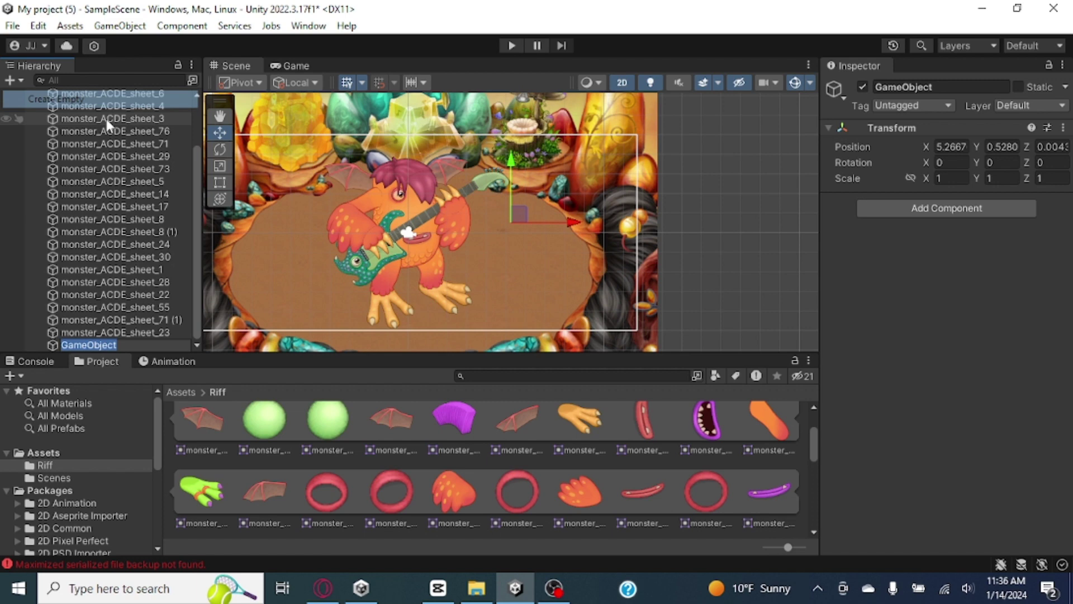
type("Riff")
key("Return")
left_click(24, 149, "shift")
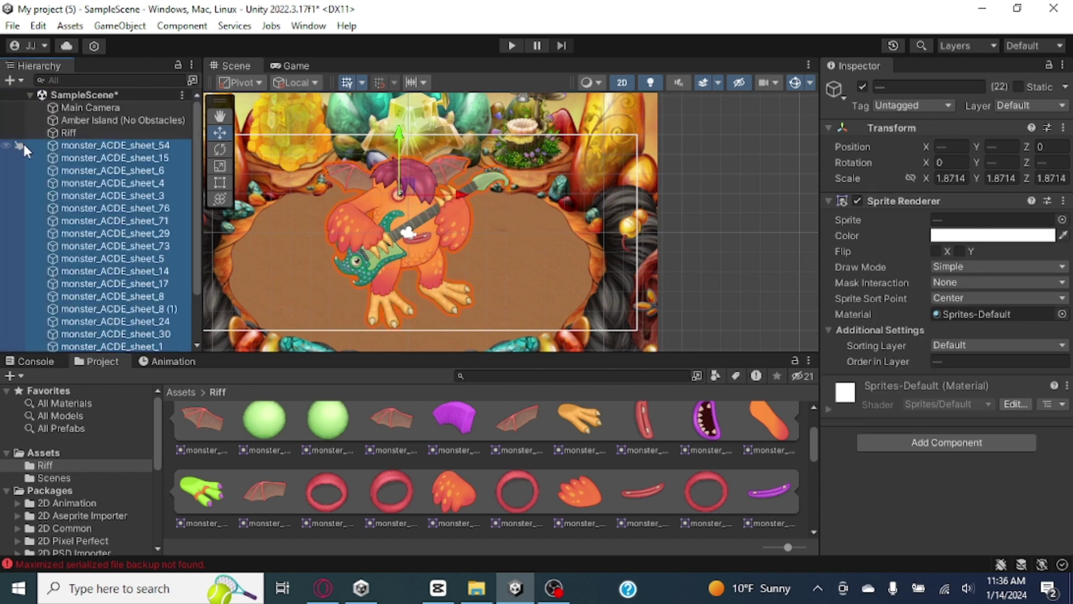
left_click_drag(86, 136, 84, 134)
left_click(46, 196)
scroll(436, 226, "up", 1)
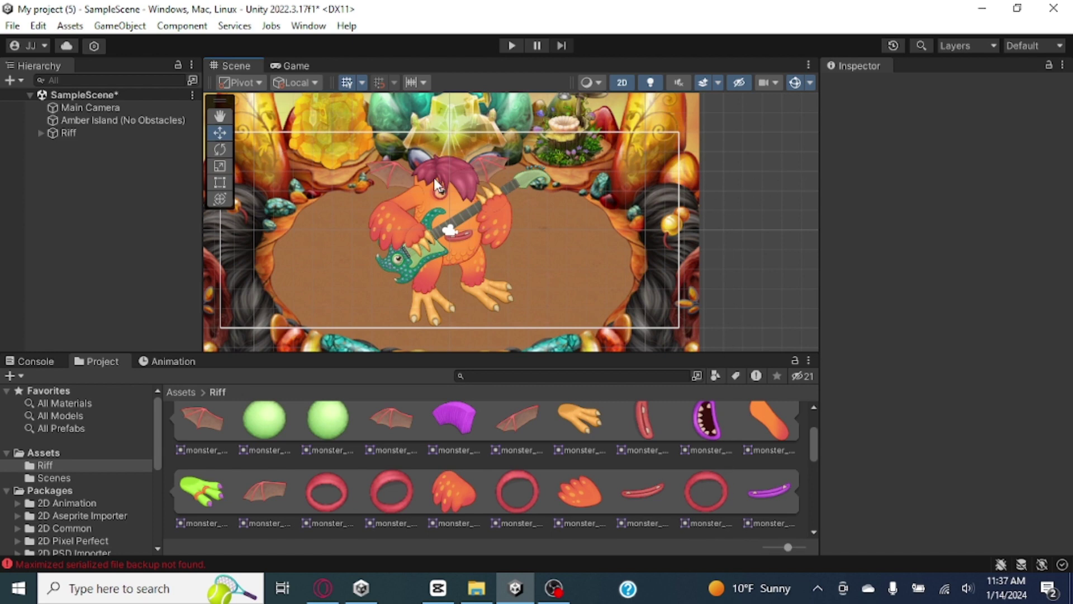
scroll(436, 188, "up", 1)
scroll(468, 218, "up", 2)
scroll(432, 249, "up", 2)
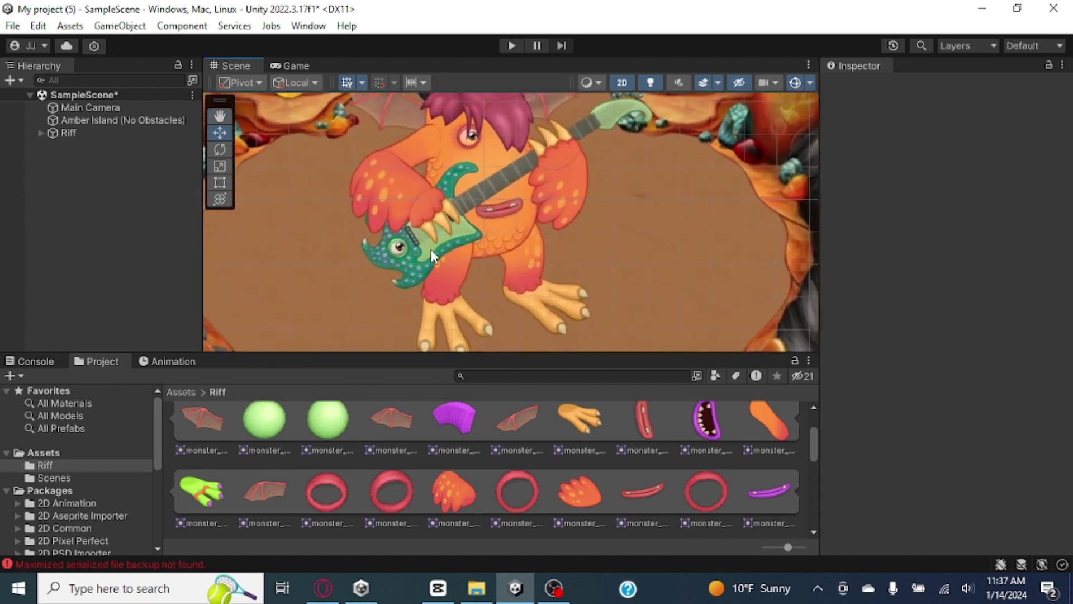
scroll(403, 197, "up", 1)
scroll(450, 209, "up", 1)
left_click(449, 207)
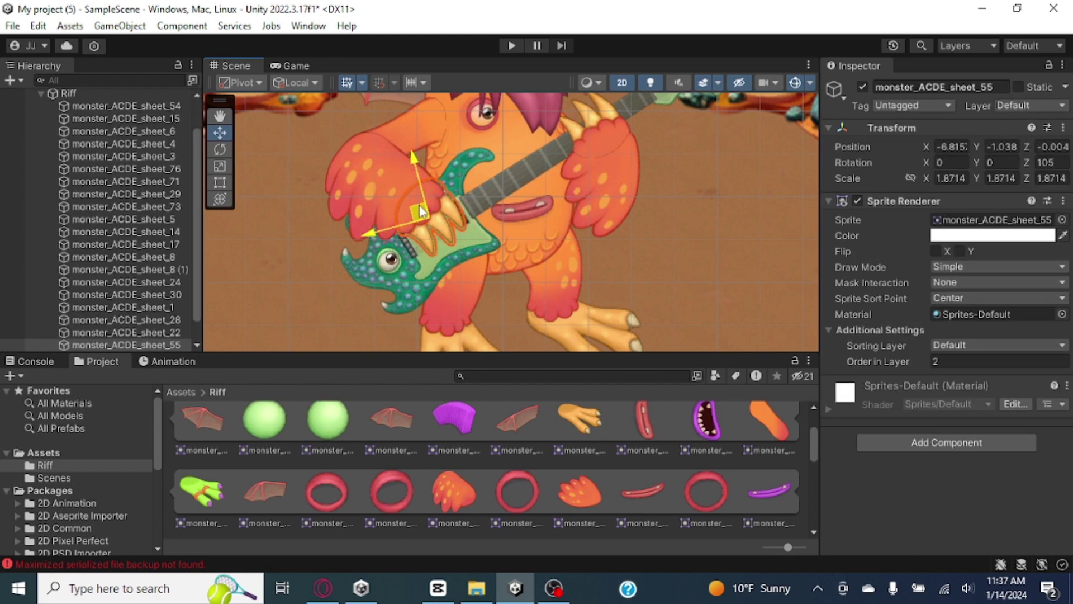
scroll(635, 284, "down", 1)
scroll(638, 300, "down", 2)
scroll(619, 261, "down", 1)
scroll(498, 241, "down", 1)
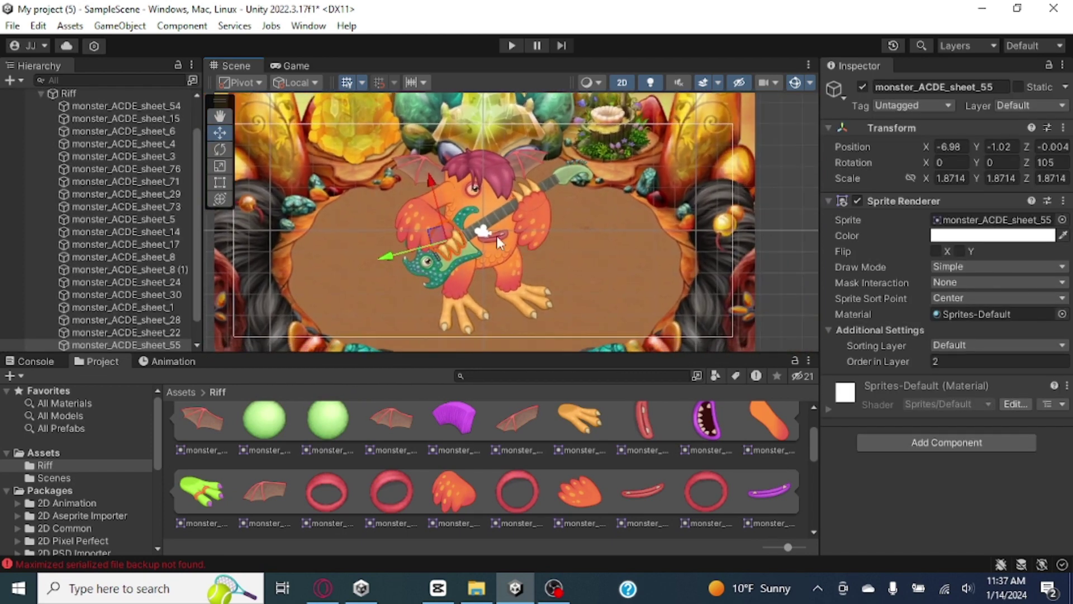
scroll(243, 252, "up", 1)
left_click(381, 255)
scroll(470, 244, "up", 2)
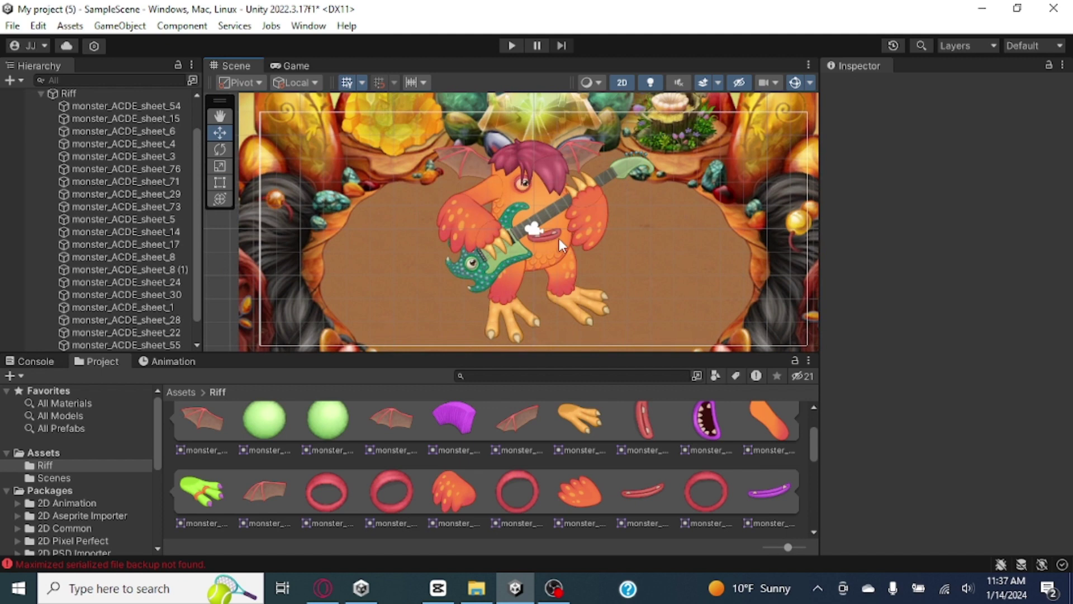
scroll(560, 238, "up", 2)
middle_click_drag(562, 239, 524, 221)
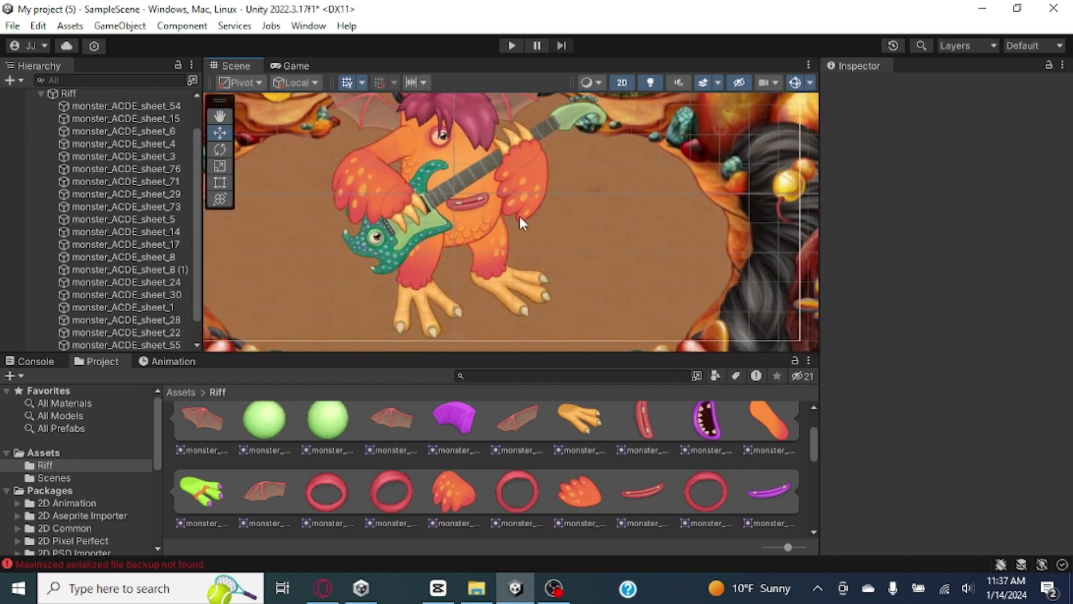
left_click(39, 93)
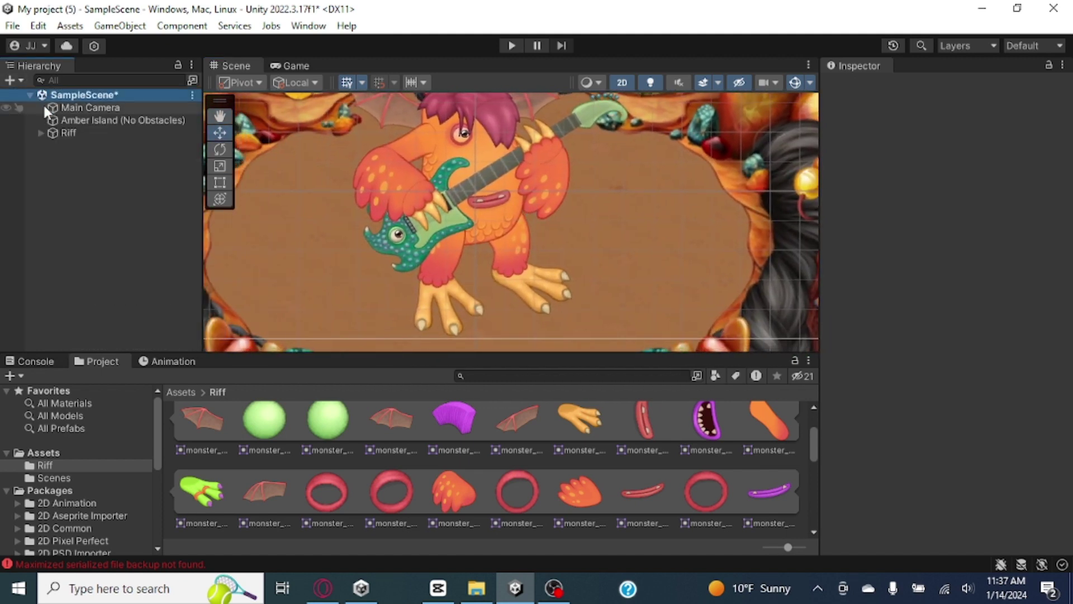
left_click(41, 131)
scroll(74, 116, "down", 2)
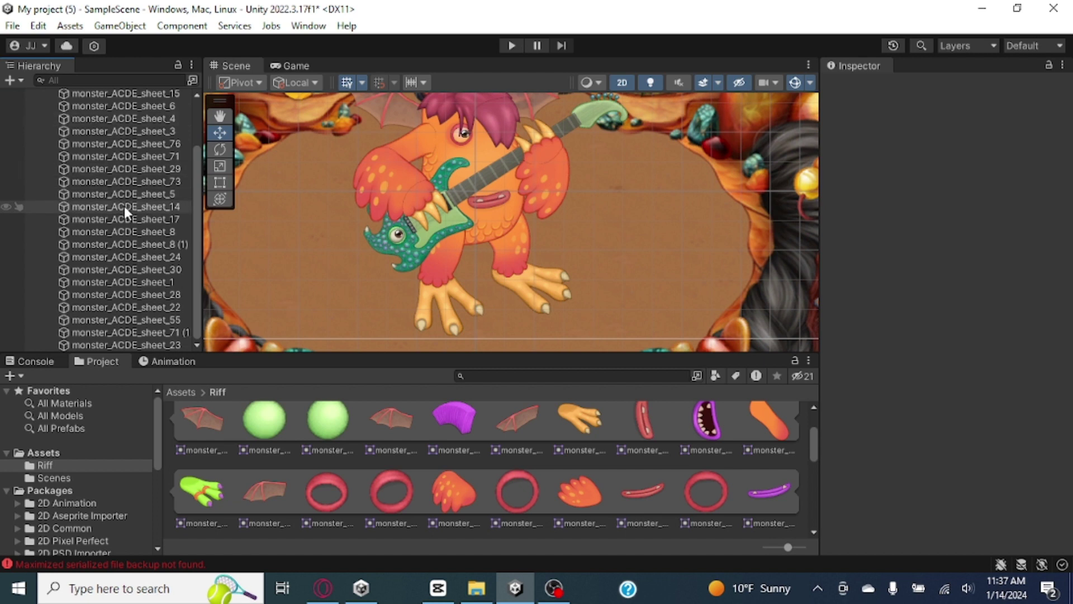
scroll(59, 122, "up", 2)
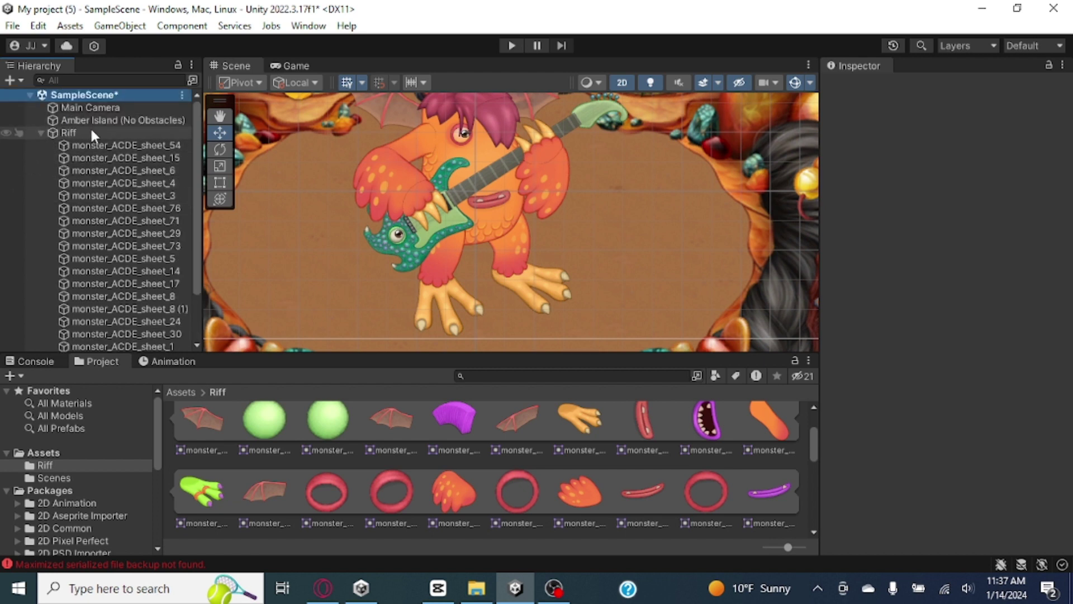
- With Riff selected in the Animation window, create and save a new clip in Assets/Riff
left_click(166, 360)
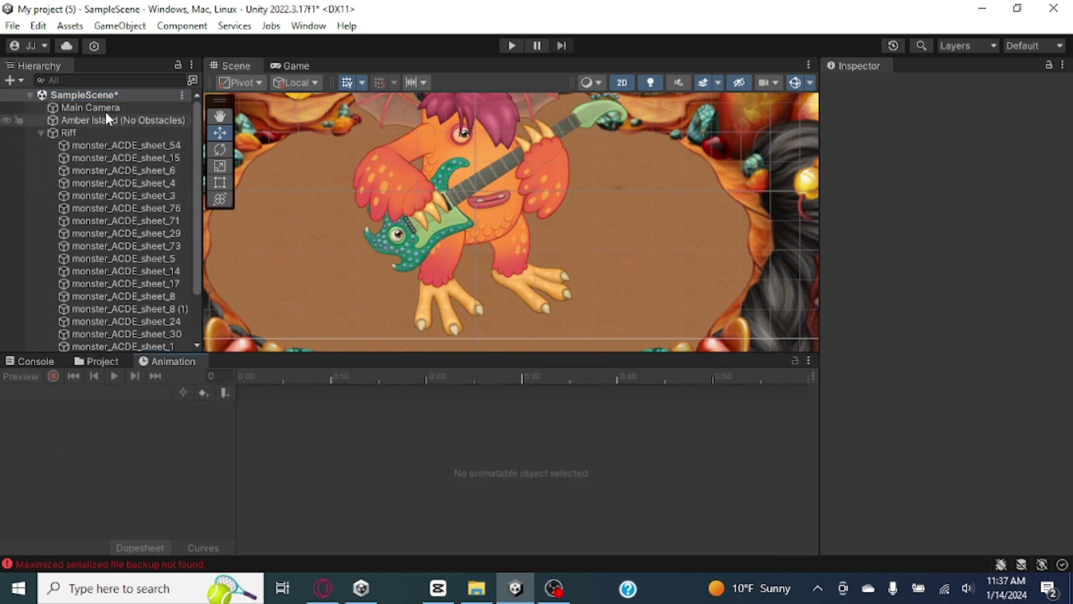
mouse_move(565, 194)
middle_mouse_down()
mouse_move(559, 248)
mouse_move(554, 223)
middle_mouse_up()
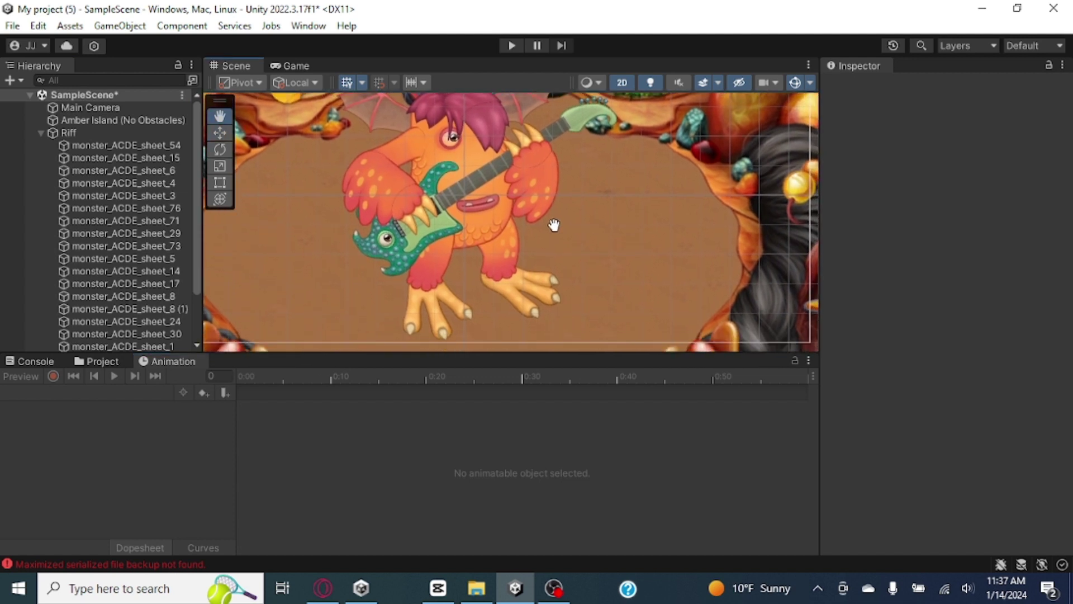
scroll(503, 252, "up", 2)
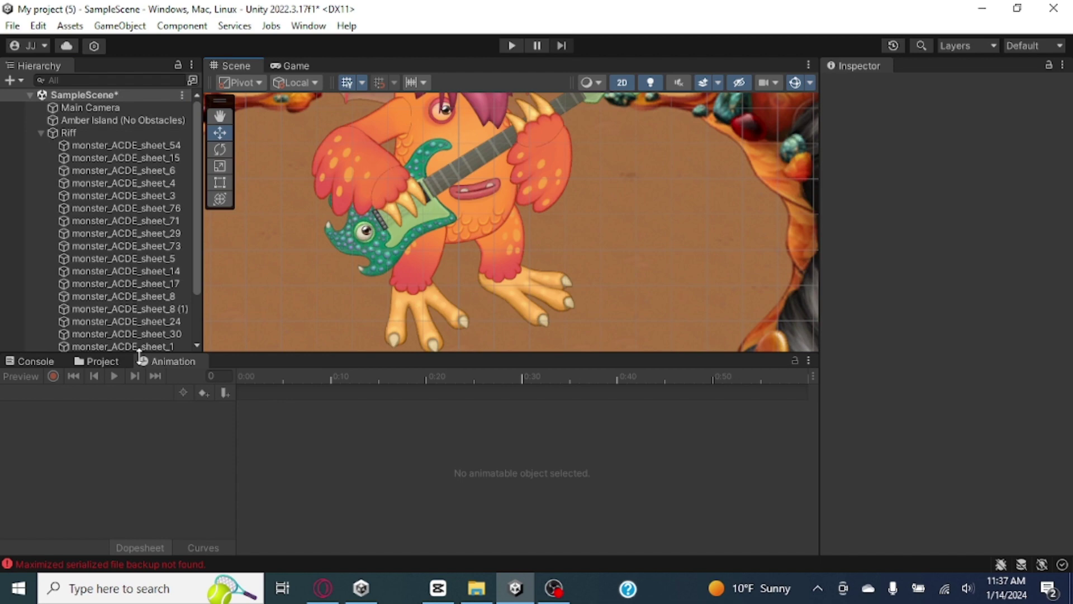
left_click(79, 133)
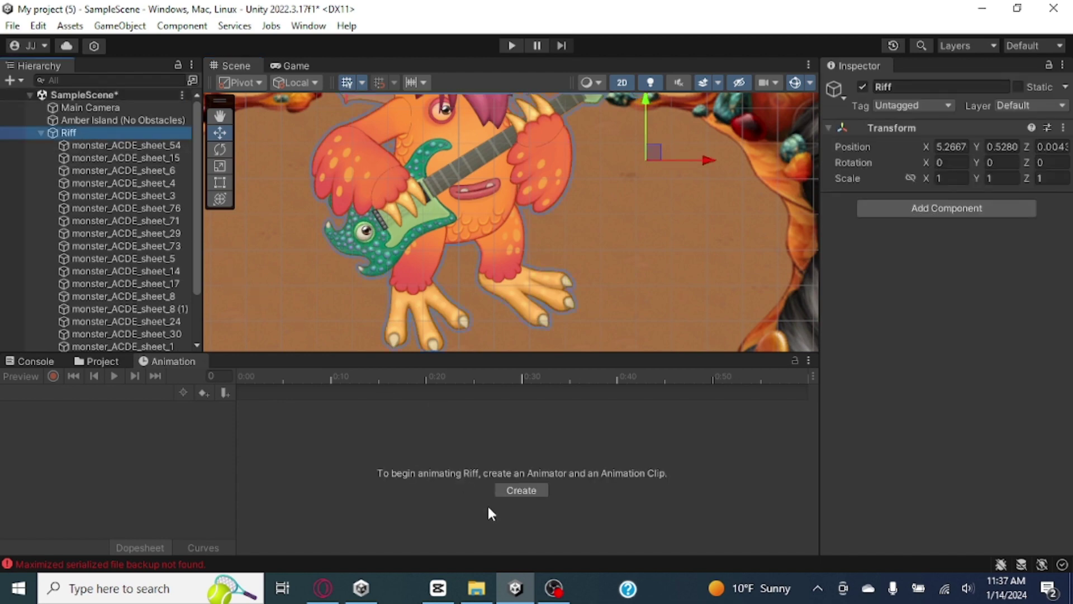
left_click(499, 495)
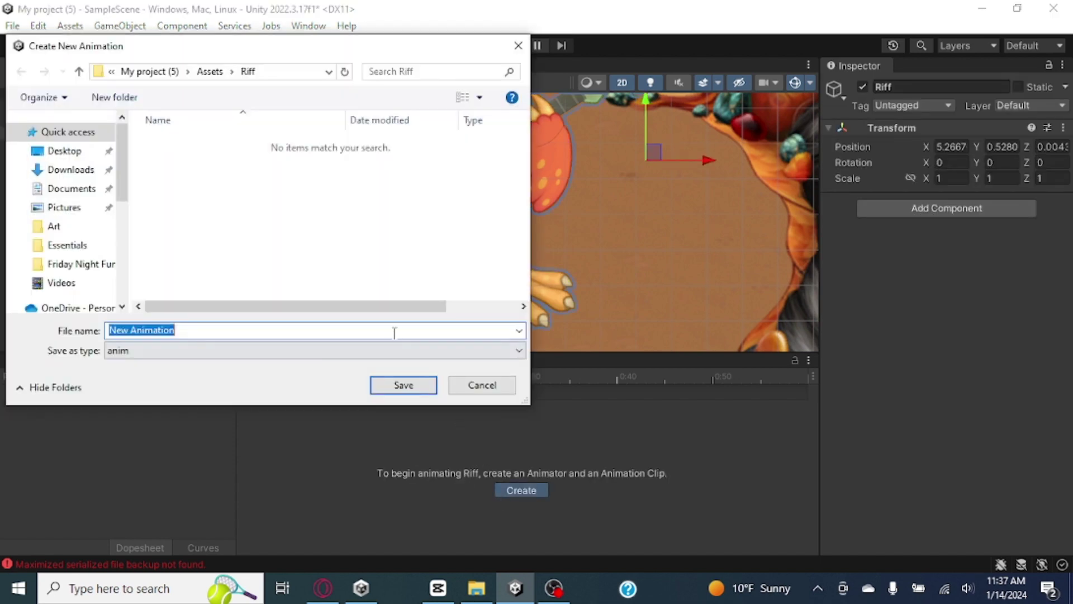
left_click(400, 384)
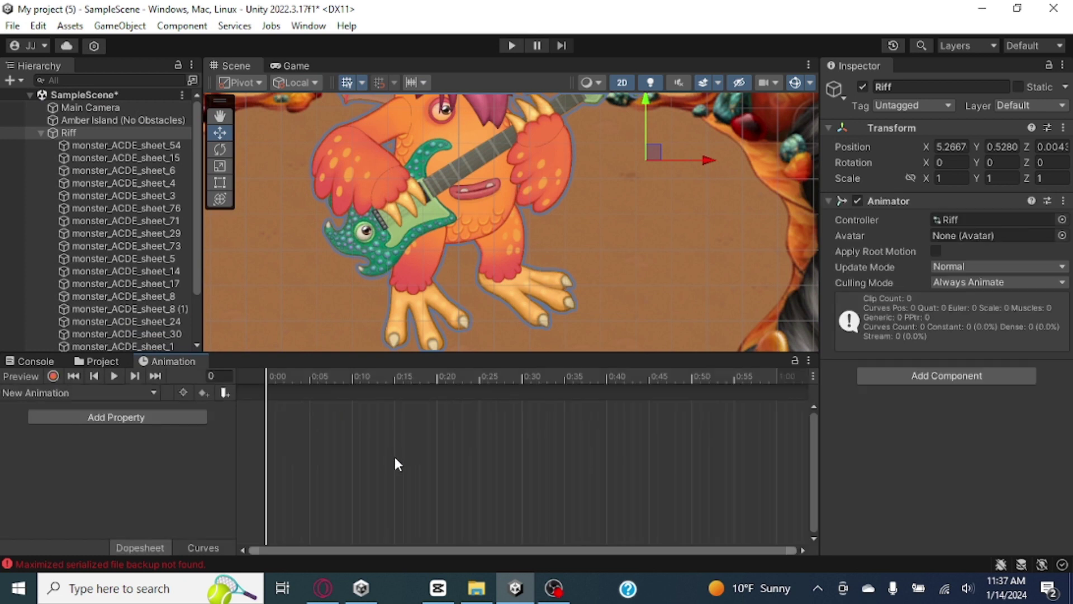
- In record mode, raise the upper leg and foot for the frame-0 pose
left_click(53, 376)
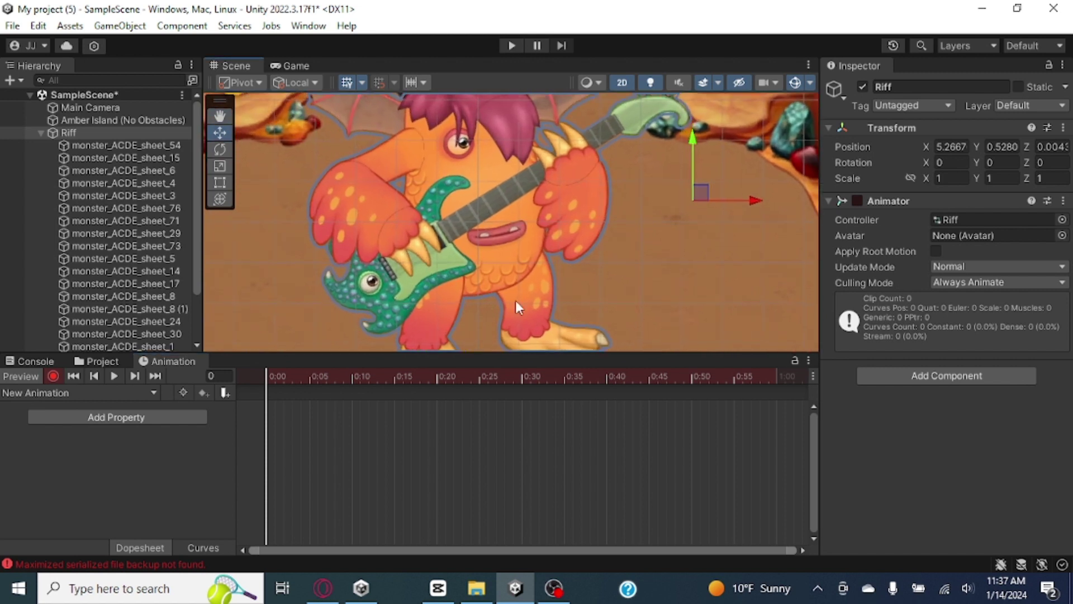
scroll(516, 300, "up", 2)
left_click(519, 257)
scroll(503, 226, "up", 3)
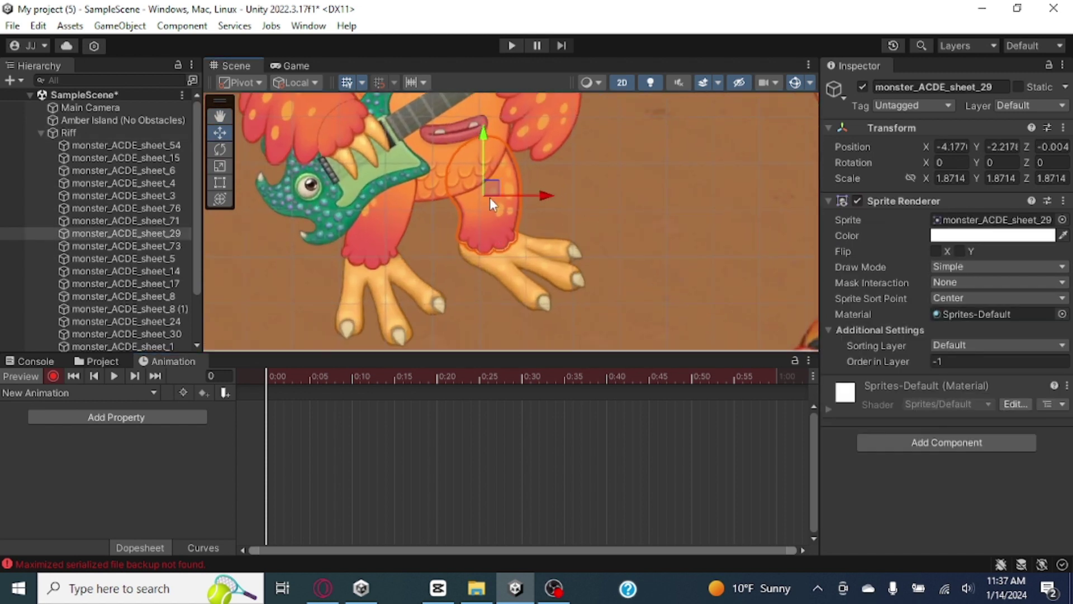
scroll(491, 196, "up", 3)
left_click_drag(492, 191, 492, 143)
left_click(497, 265)
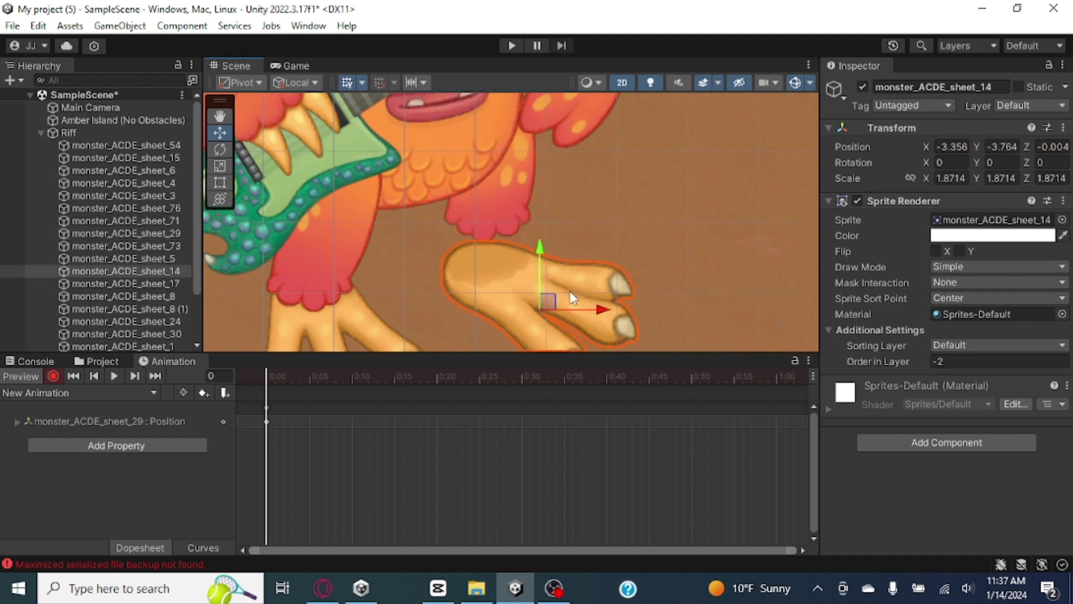
left_click_drag(548, 300, 552, 259)
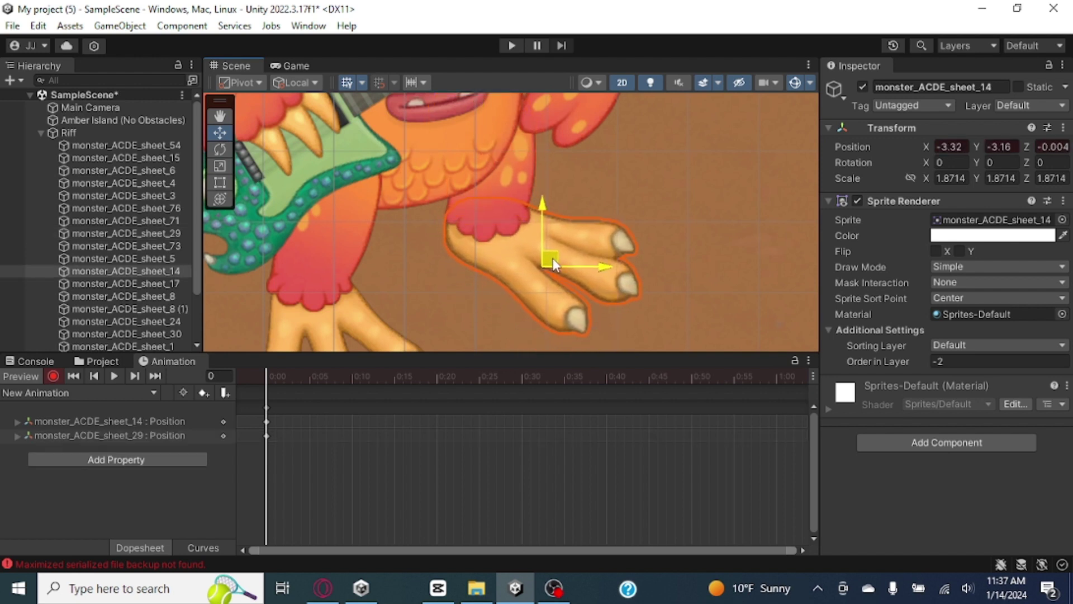
- Lower the foot and upper leg at frame 15, then return to frame 0
left_click(395, 377)
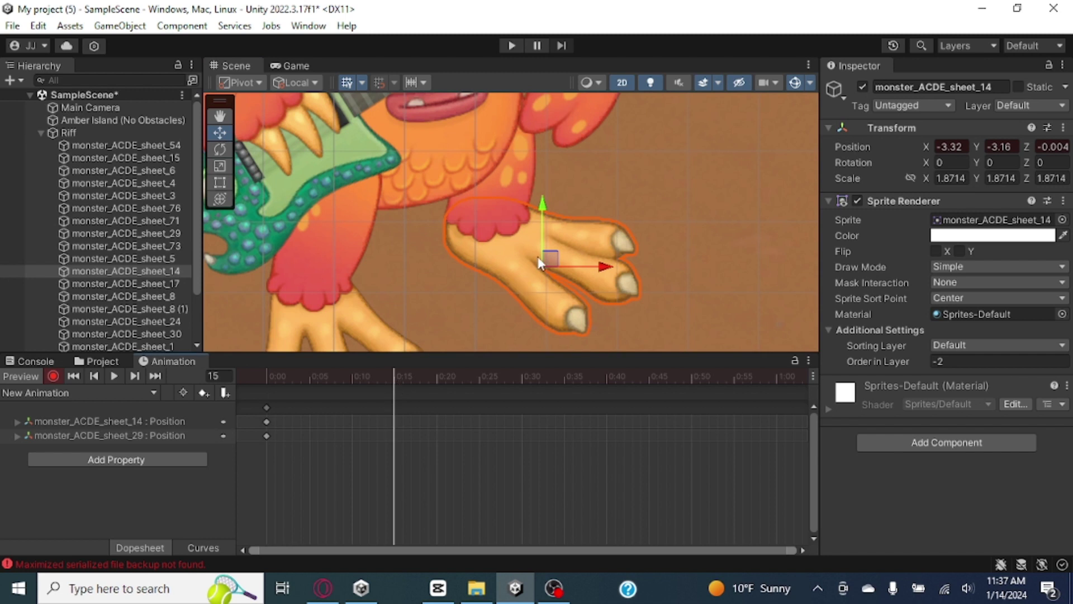
left_click_drag(549, 258, 545, 318)
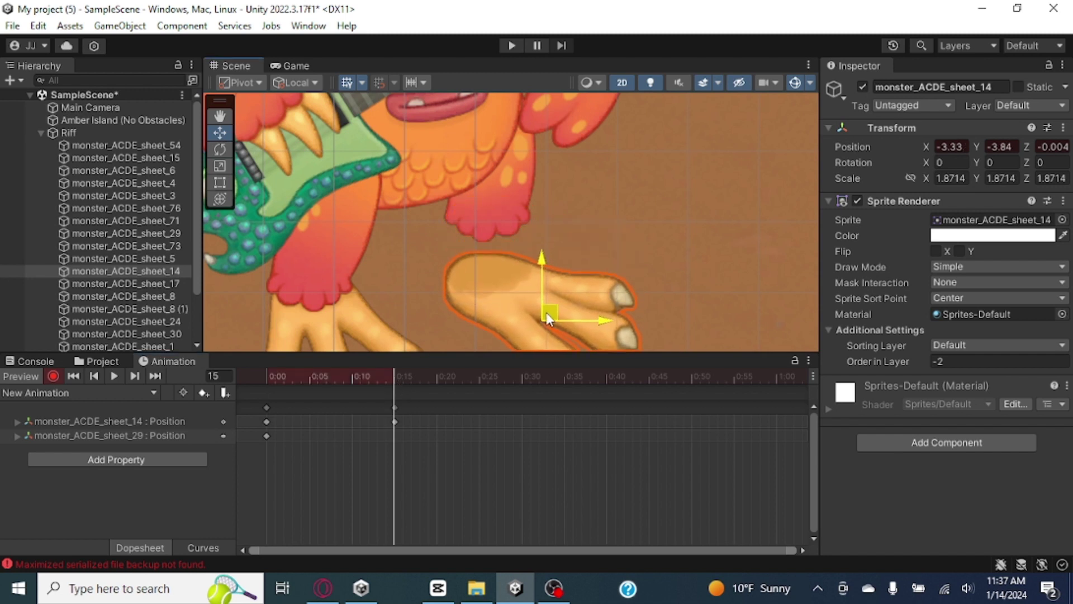
left_click(509, 210)
mouse_move(527, 175)
left_mouse_down()
mouse_move(499, 161)
mouse_move(497, 199)
left_mouse_up()
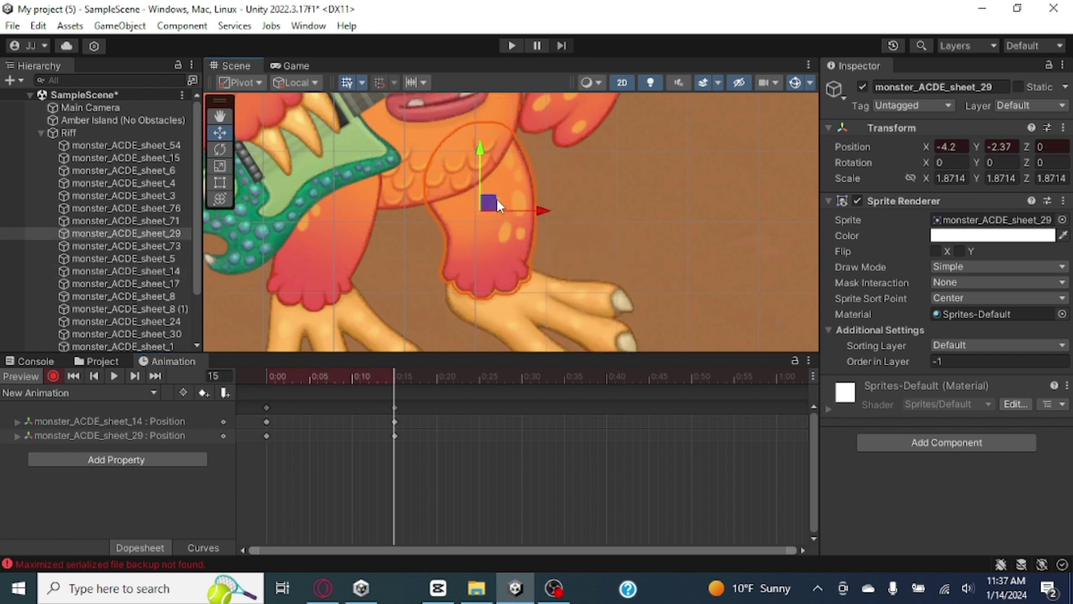
scroll(497, 199, "down", 3)
scroll(509, 296, "down", 2)
left_click_drag(395, 375, 200, 383)
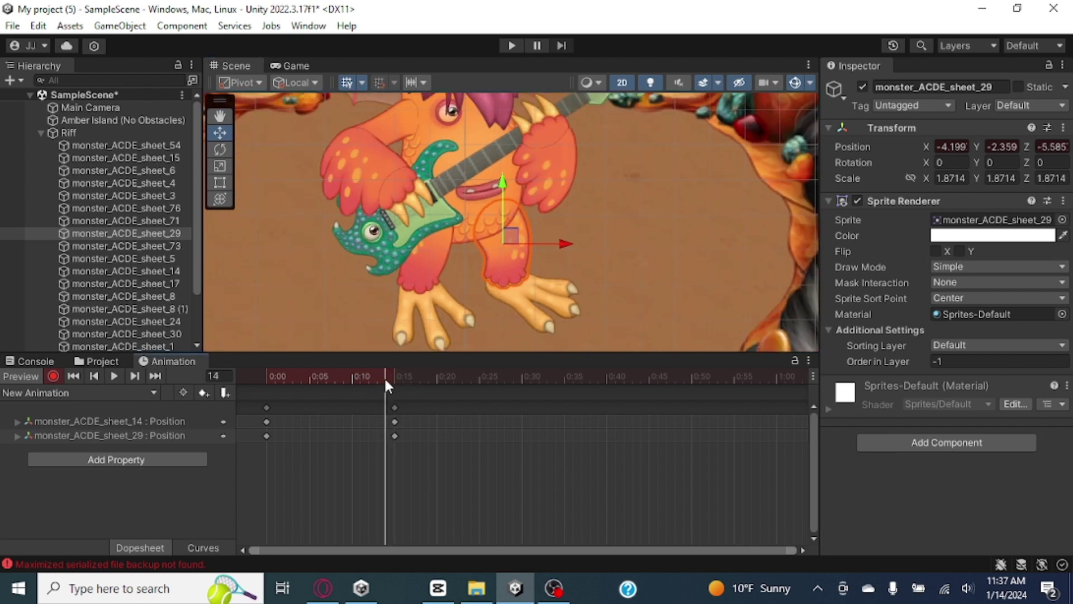
- Preview the step, then paste the starting-pose keyframes at frame 30
left_click(115, 376)
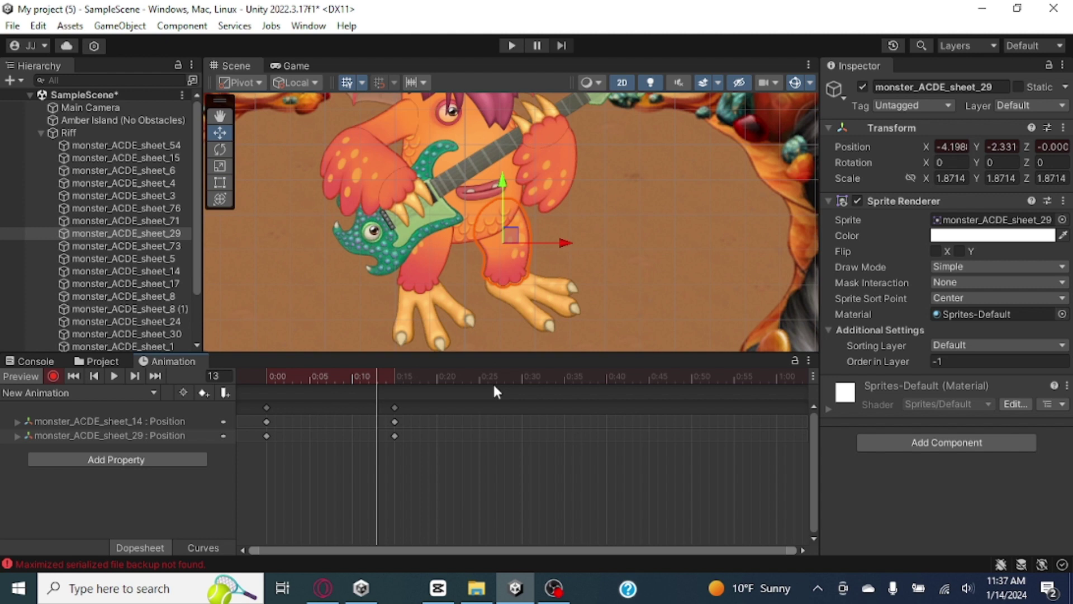
left_click(520, 376)
left_click_drag(321, 470, 251, 391)
key("ctrl+v")
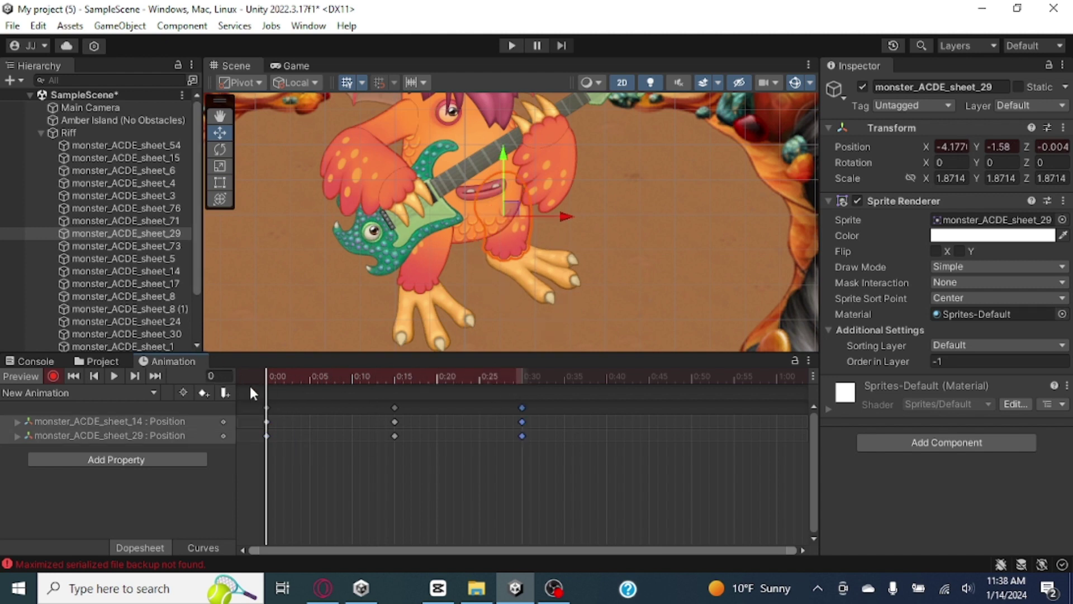
- Play the looping step, stop it, and select the keyframes at frame 30
left_click(112, 377)
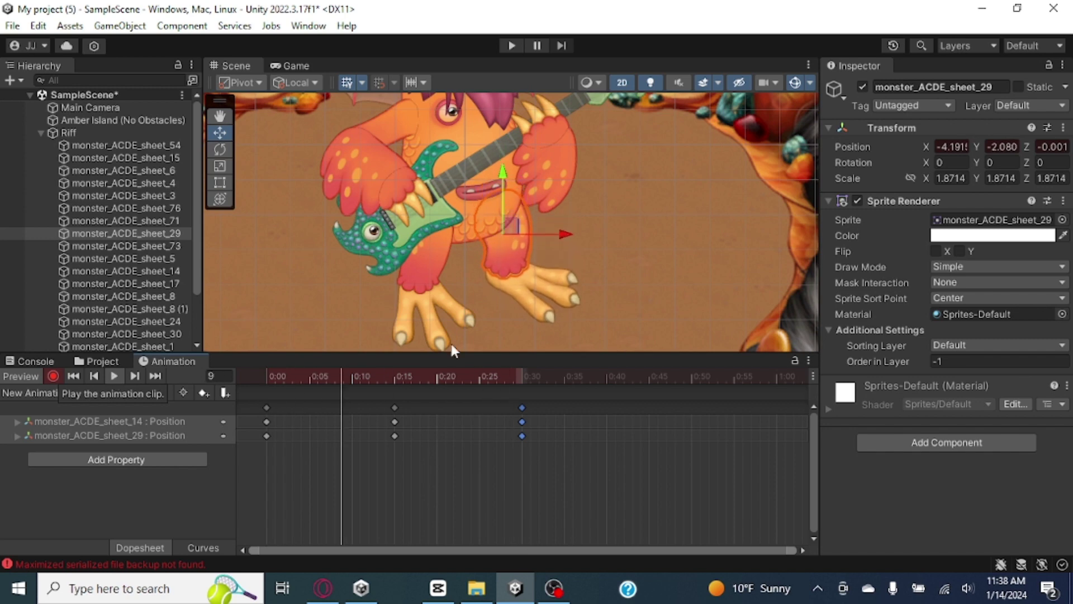
scroll(532, 306, "down", 2)
scroll(533, 306, "up", 2)
scroll(532, 306, "up", 2)
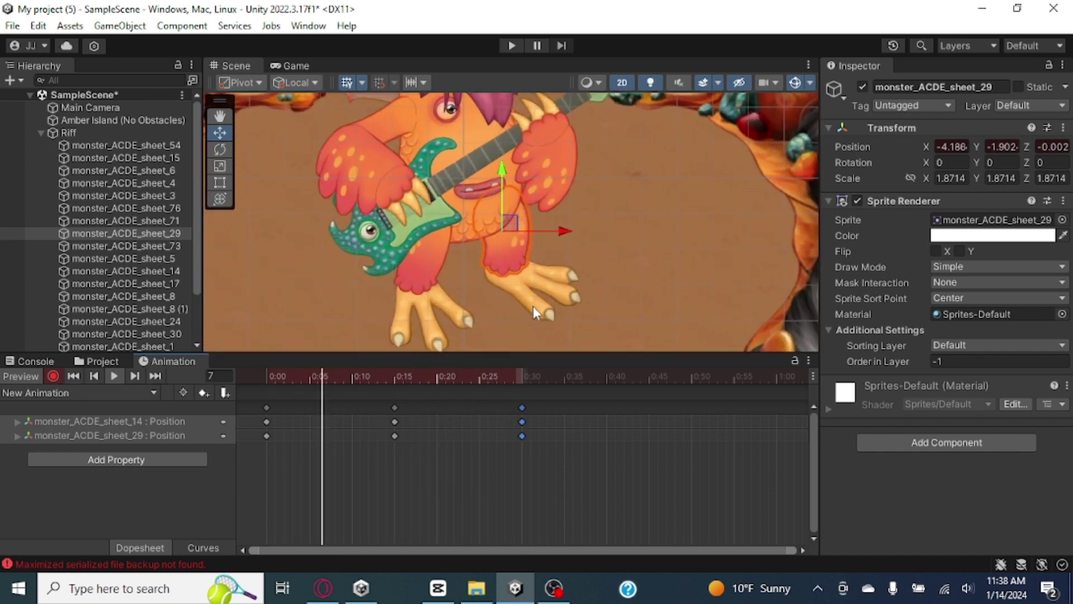
scroll(476, 333, "up", 1)
scroll(477, 333, "down", 2)
scroll(475, 273, "down", 1)
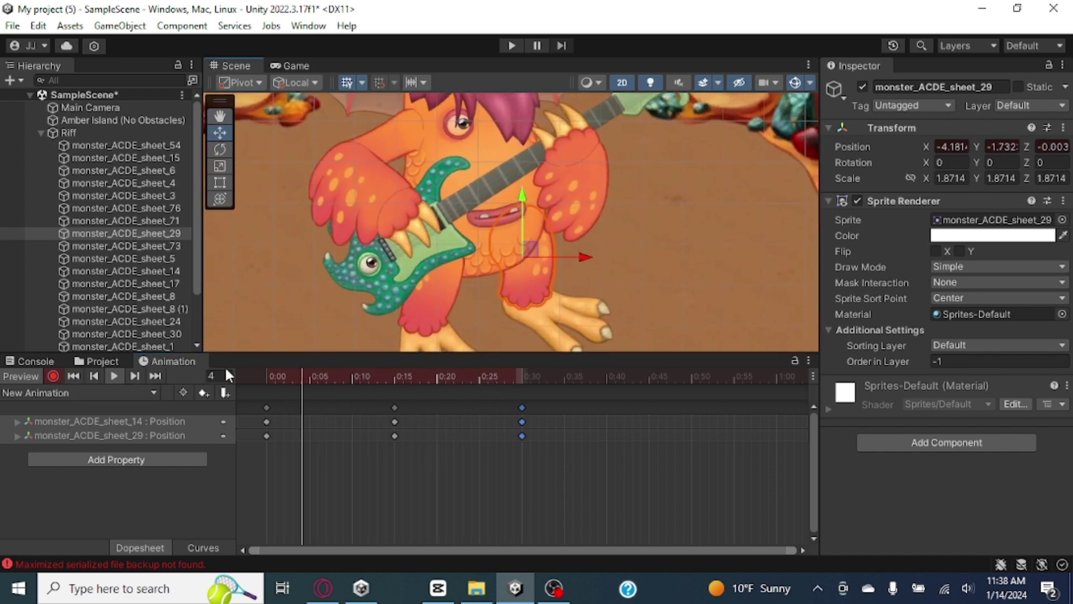
left_click(647, 376)
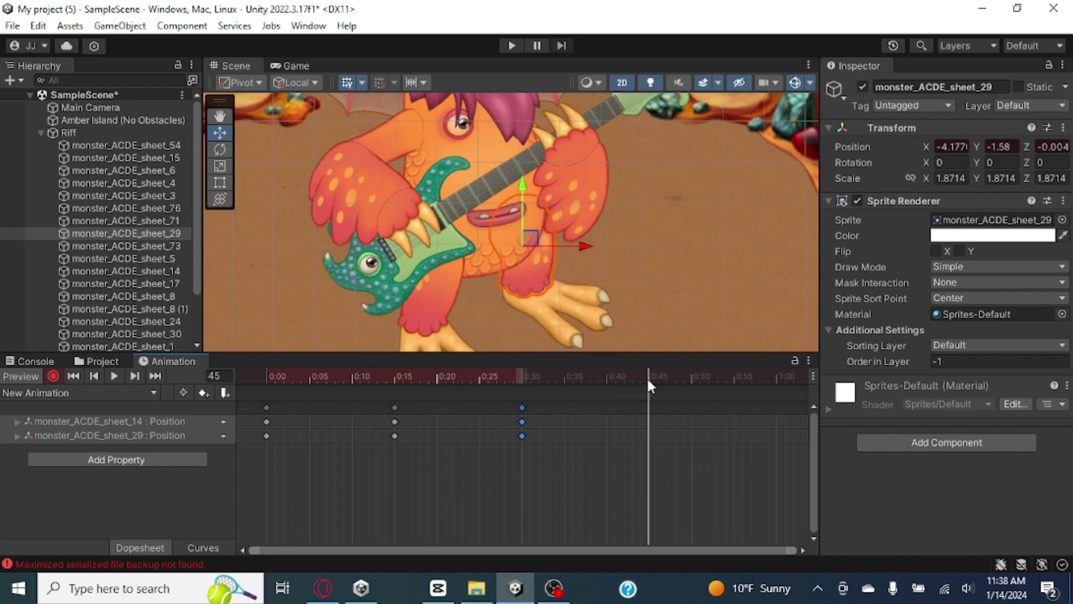
mouse_move(531, 323)
middle_mouse_down()
mouse_move(524, 268)
mouse_move(442, 231)
middle_mouse_up()
scroll(442, 231, "up", 1)
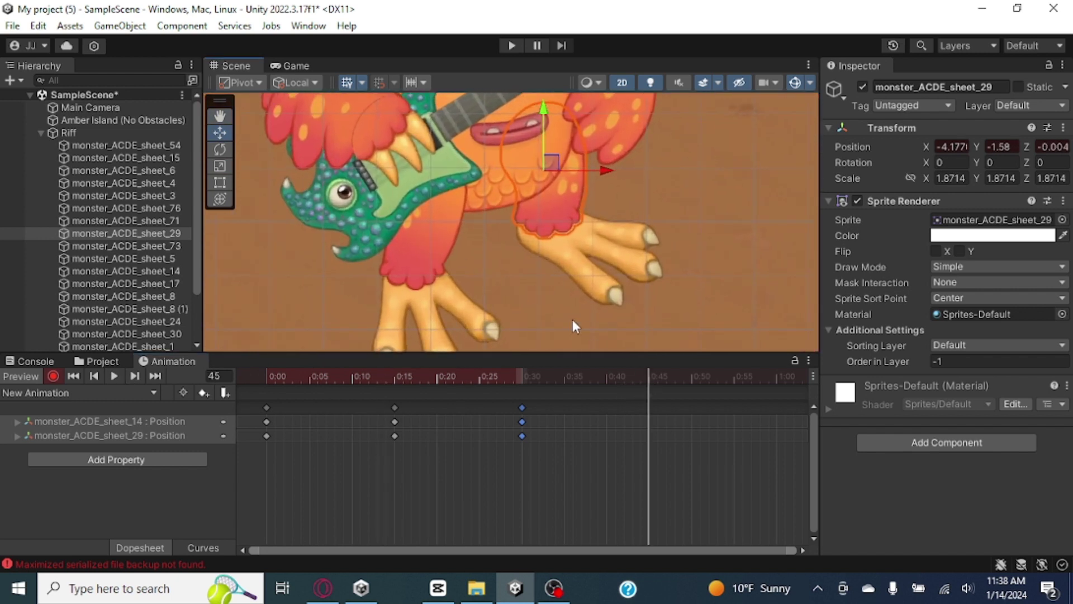
left_click(528, 378)
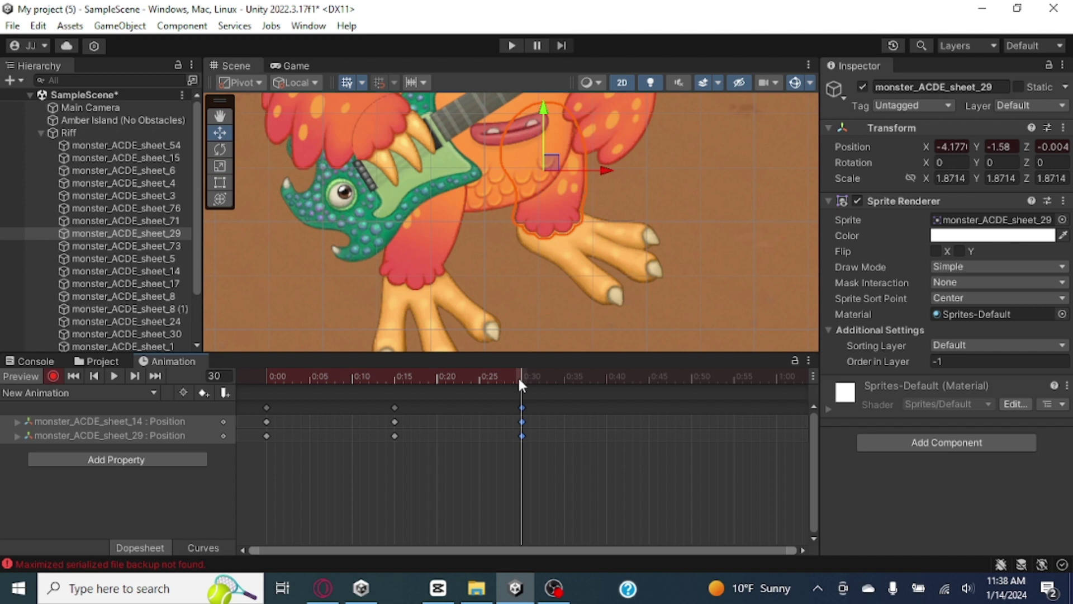
left_click_drag(518, 376, 392, 365)
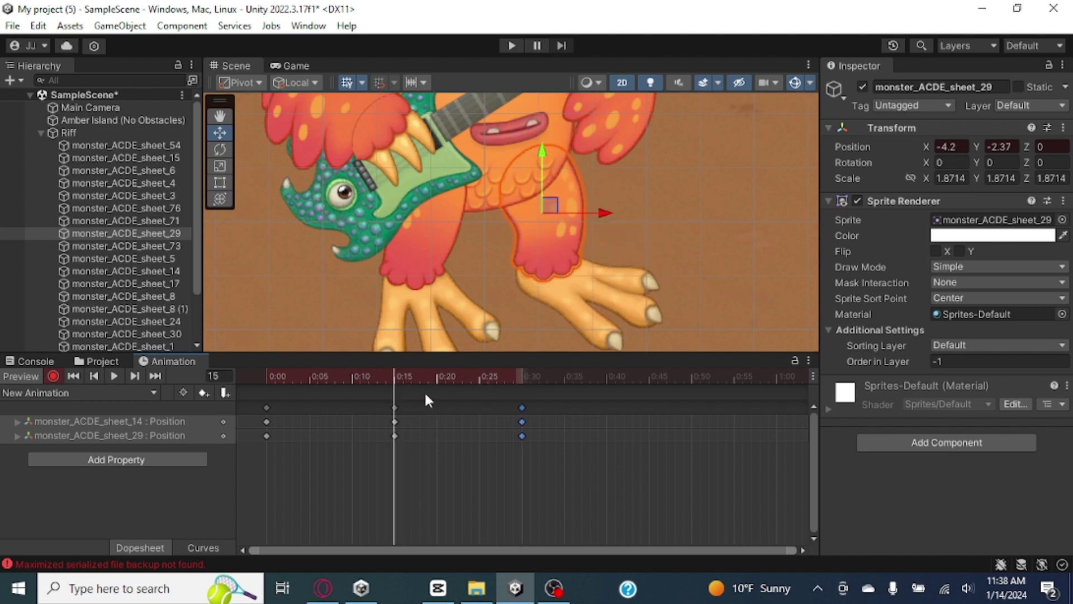
left_click_drag(537, 430, 548, 441)
- Delete the 0:30 keys and swap the starting and lowered-pose keyframes
right_click(531, 405)
left_click(560, 248)
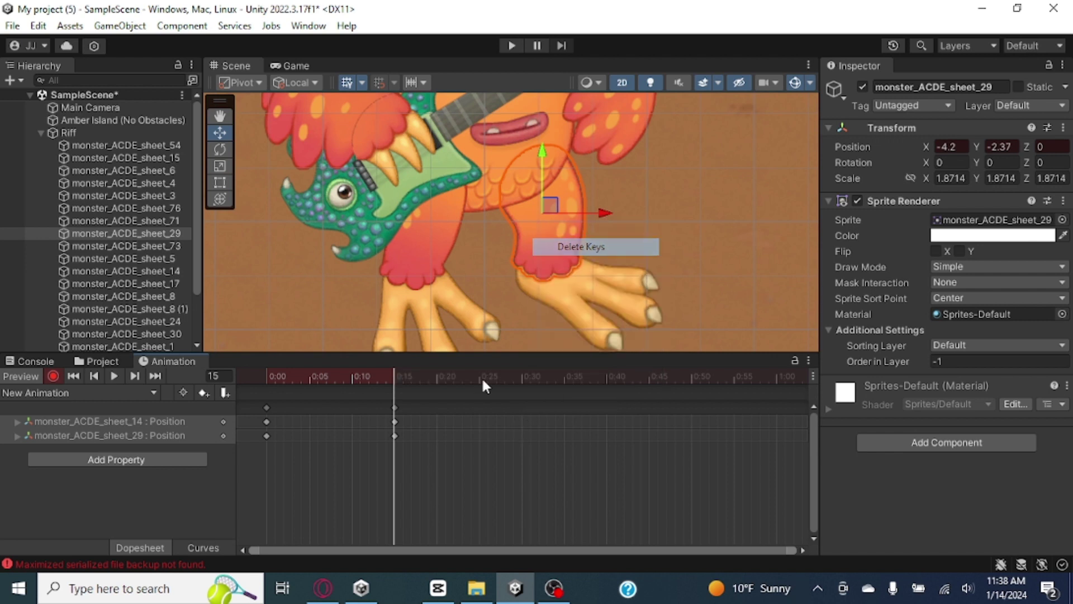
left_click(267, 409)
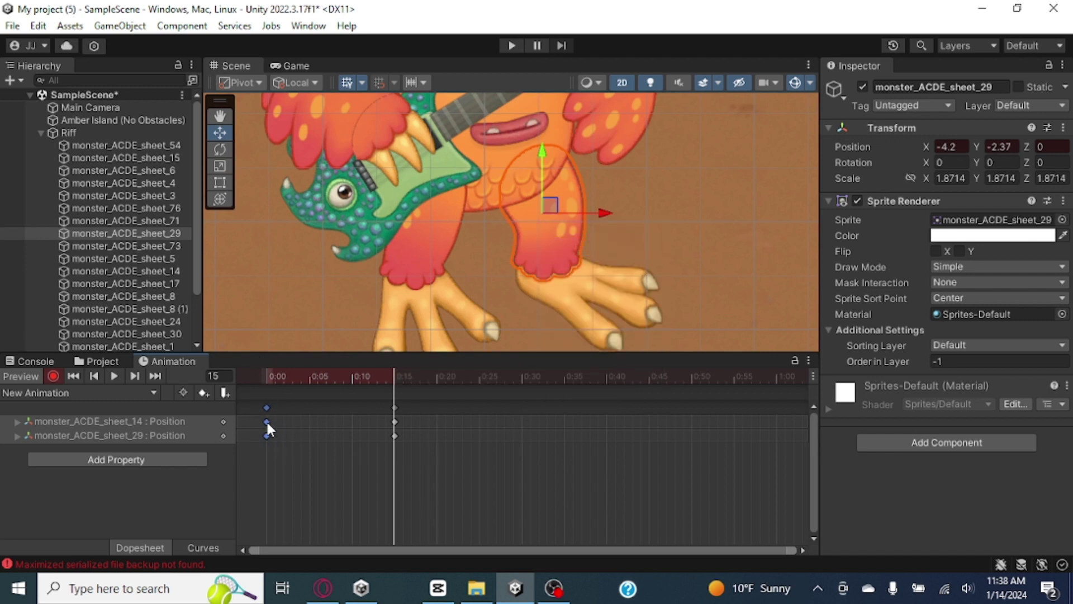
left_click_drag(267, 427, 582, 427)
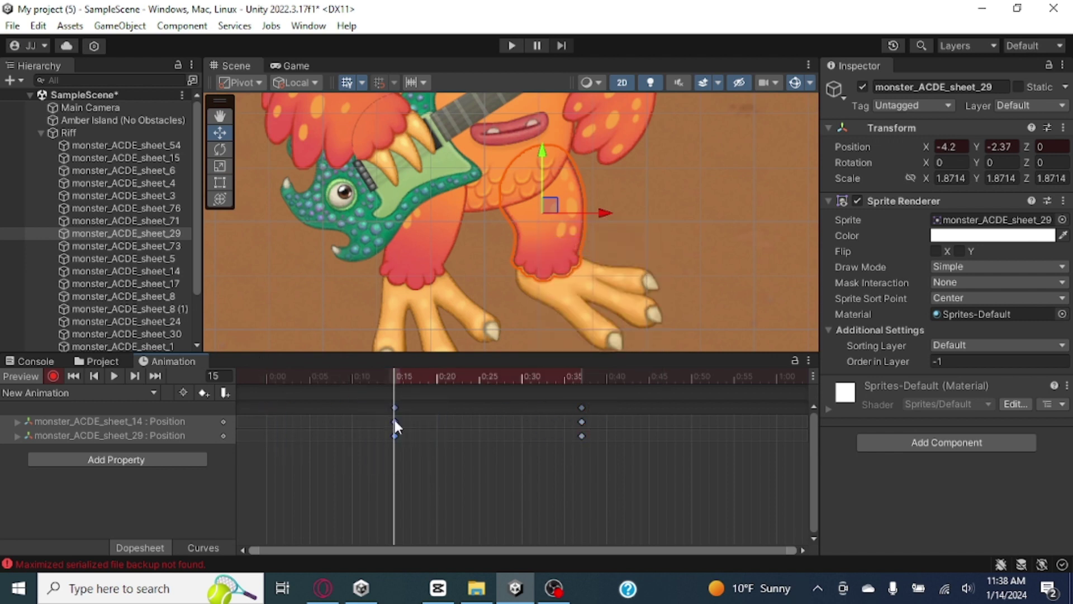
left_click_drag(395, 425, 267, 425)
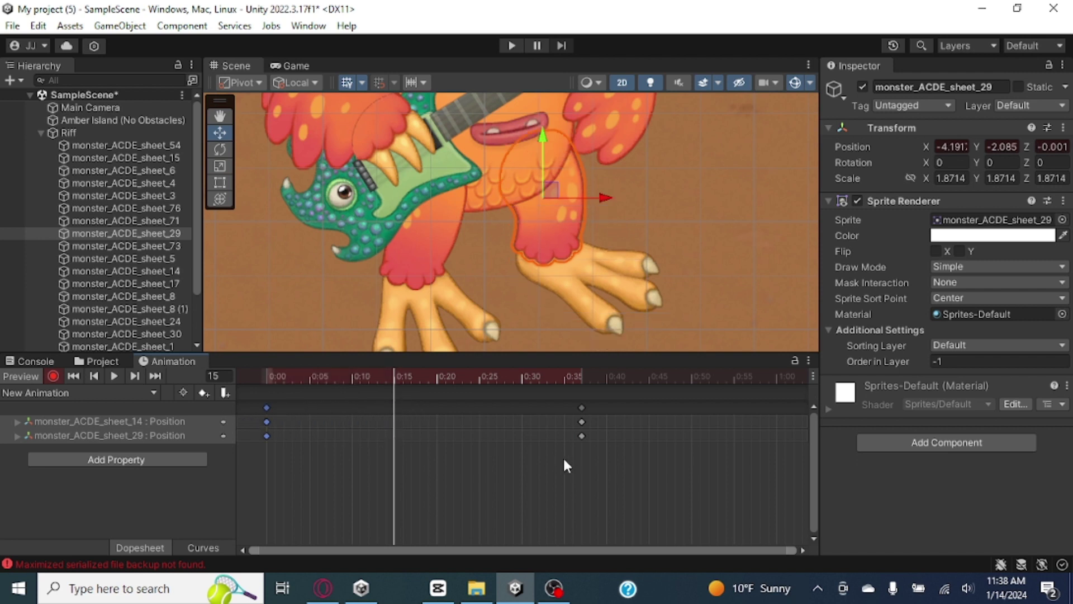
mouse_move(555, 485)
left_mouse_down()
mouse_move(600, 388)
mouse_move(578, 426)
mouse_move(392, 421)
left_mouse_up()
- Preview the rearranged clip, then paste both parts' starting keyframes at 0:30
left_click(268, 377)
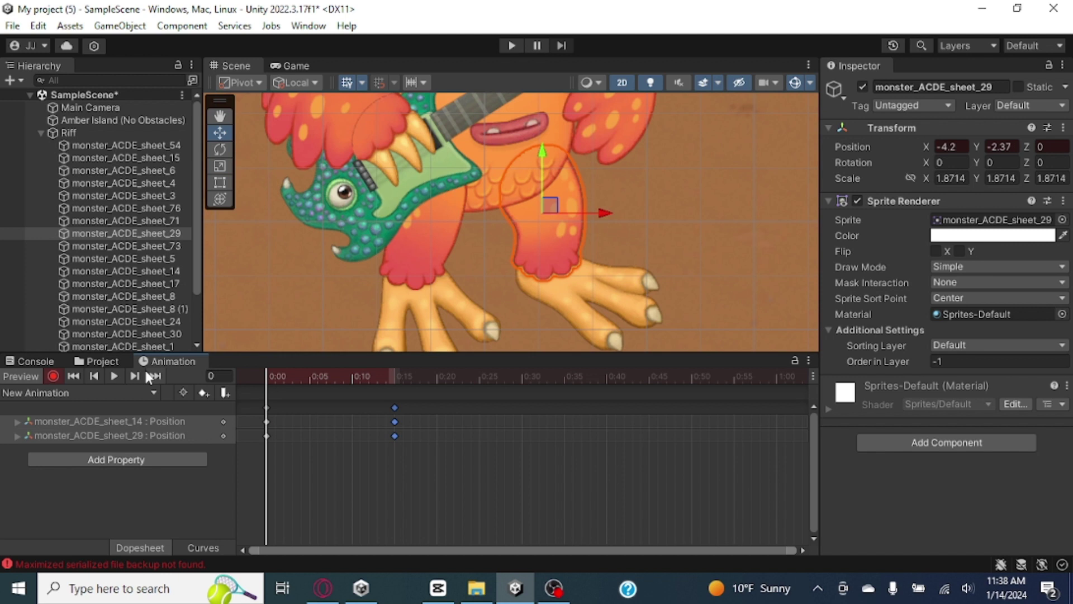
left_click(115, 375)
left_click(115, 375)
left_click_drag(293, 450, 238, 401)
left_click(525, 377)
key("ctrl+v")
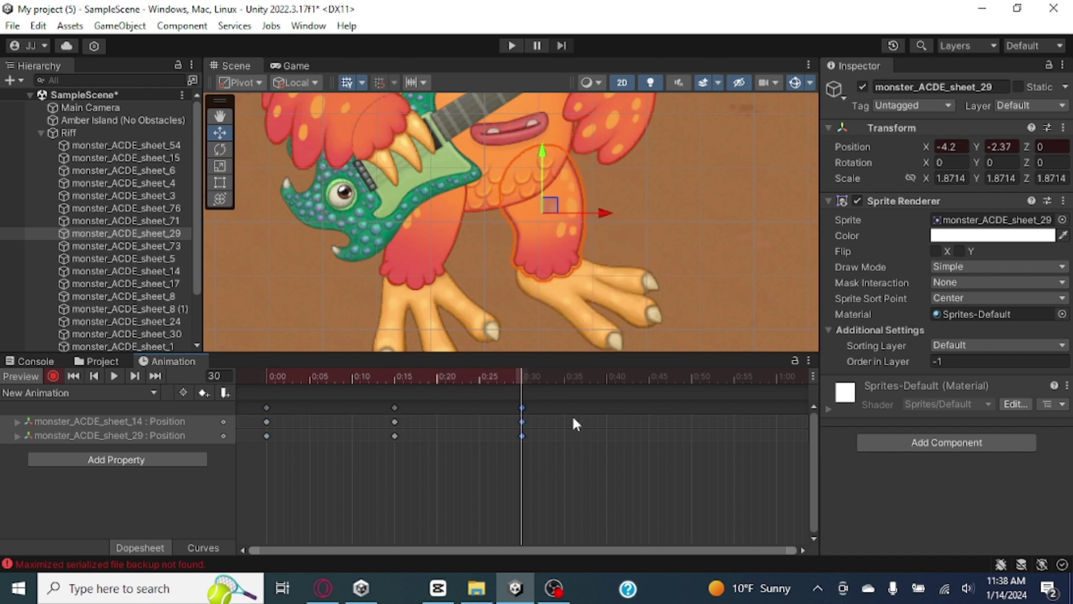
- At 0:45, raise arm monster_ACDE_sheet_5 and hand monster_ACDE_sheet_73
left_click(648, 376)
left_click(393, 254)
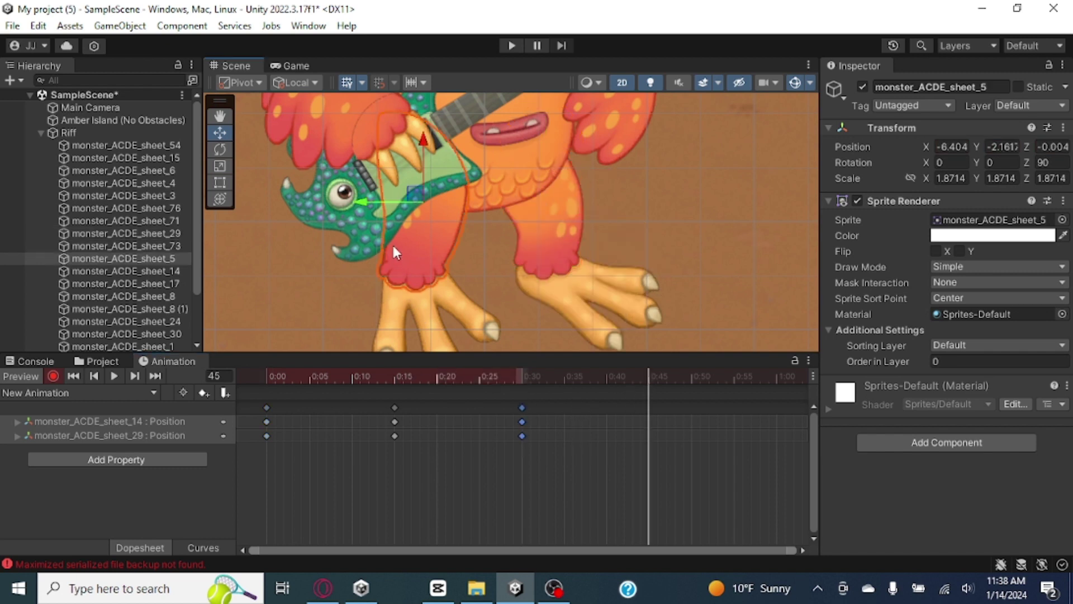
left_click(412, 160)
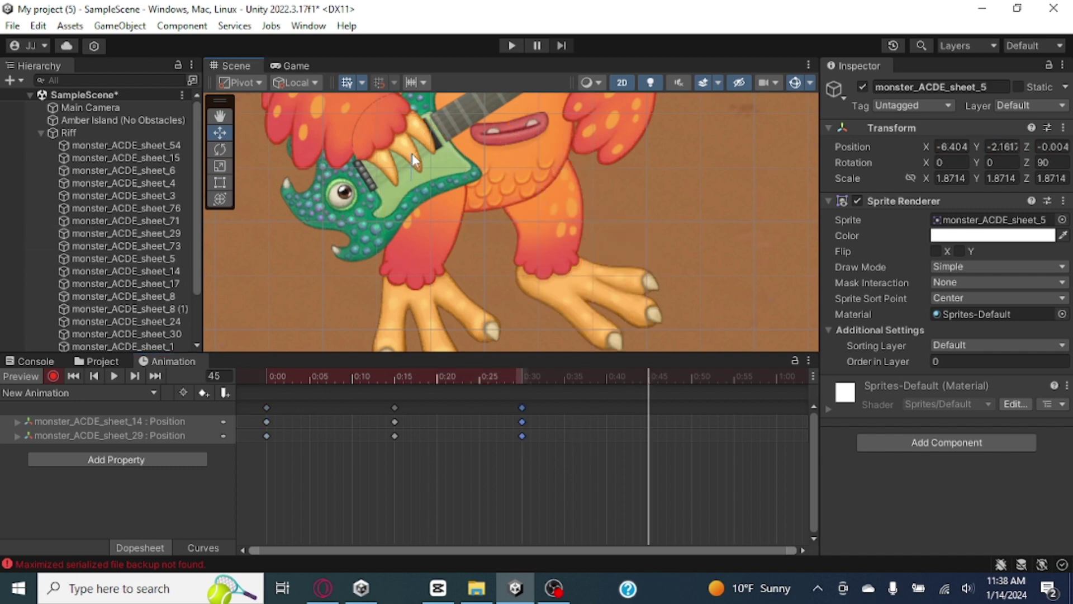
left_click(417, 214)
left_click_drag(417, 195, 418, 139)
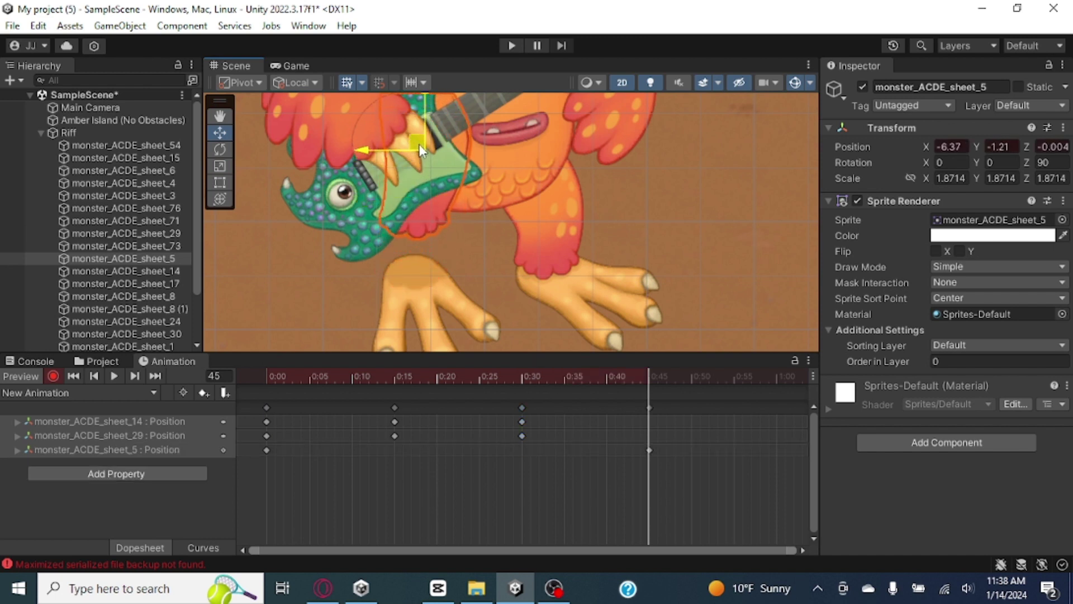
left_click(422, 295)
left_click_drag(423, 297, 430, 244)
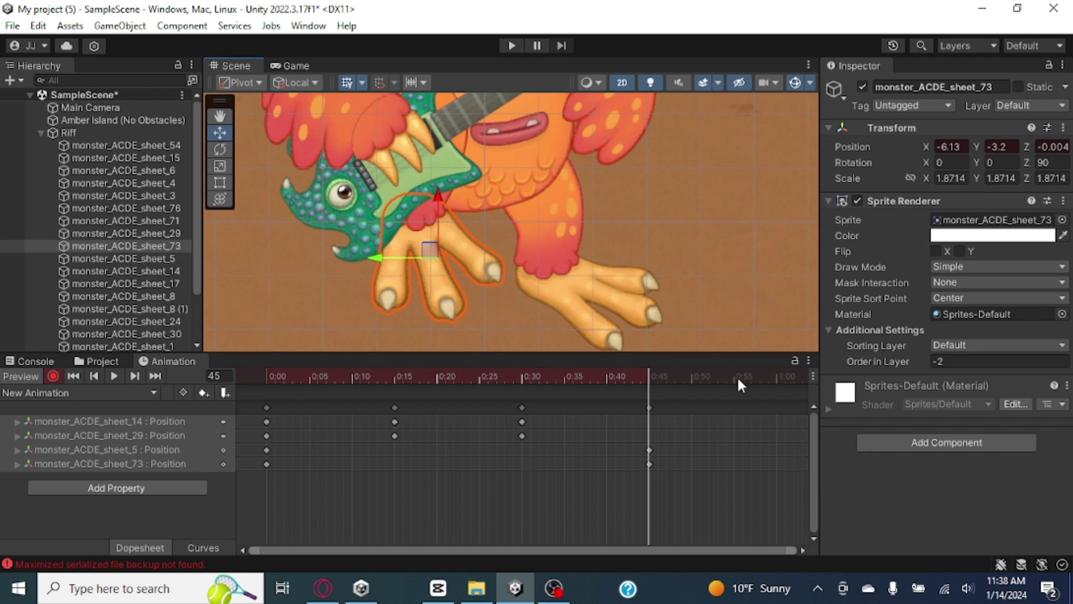
- Add keys at 1:00 and preview the animation so far
left_click(776, 379)
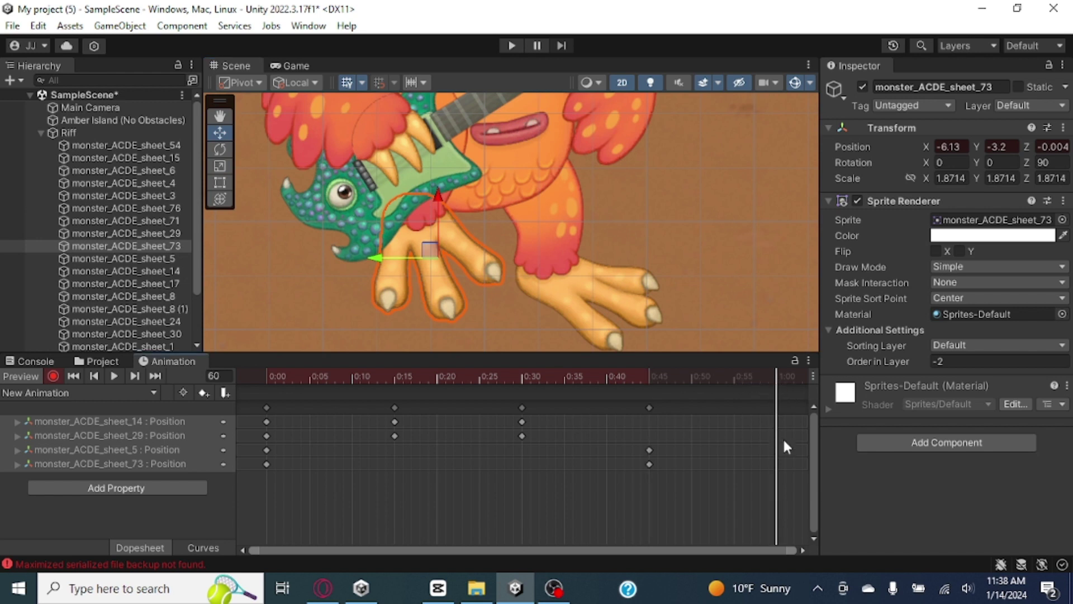
right_click(792, 446)
left_click(826, 455)
left_click(115, 376)
left_click(114, 375)
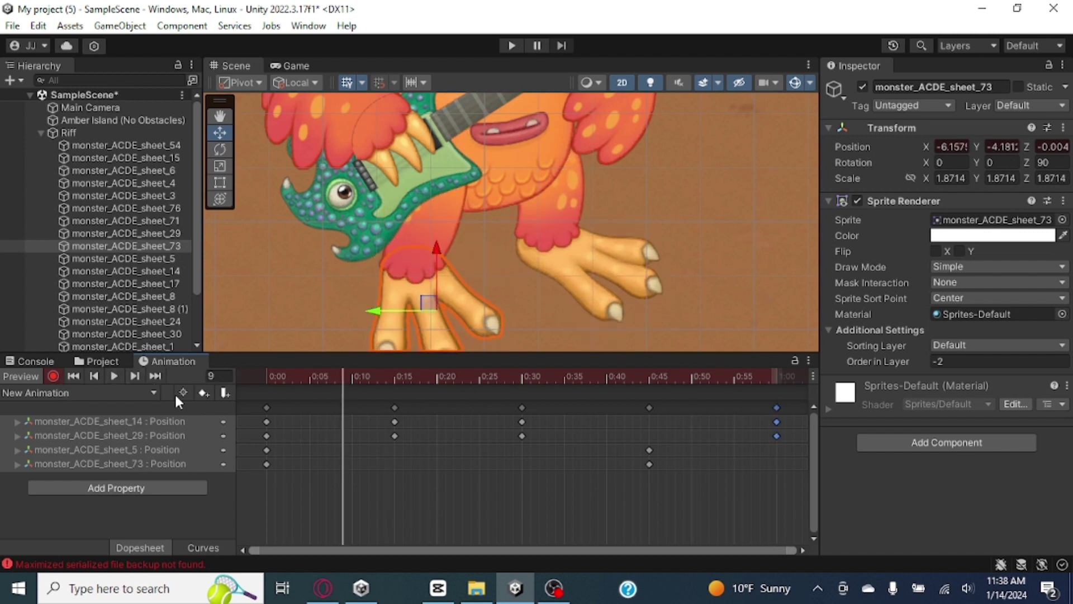
- Key every part's starting pose at 0:30 and 1:00, then play the preview
left_click_drag(281, 476, 253, 316)
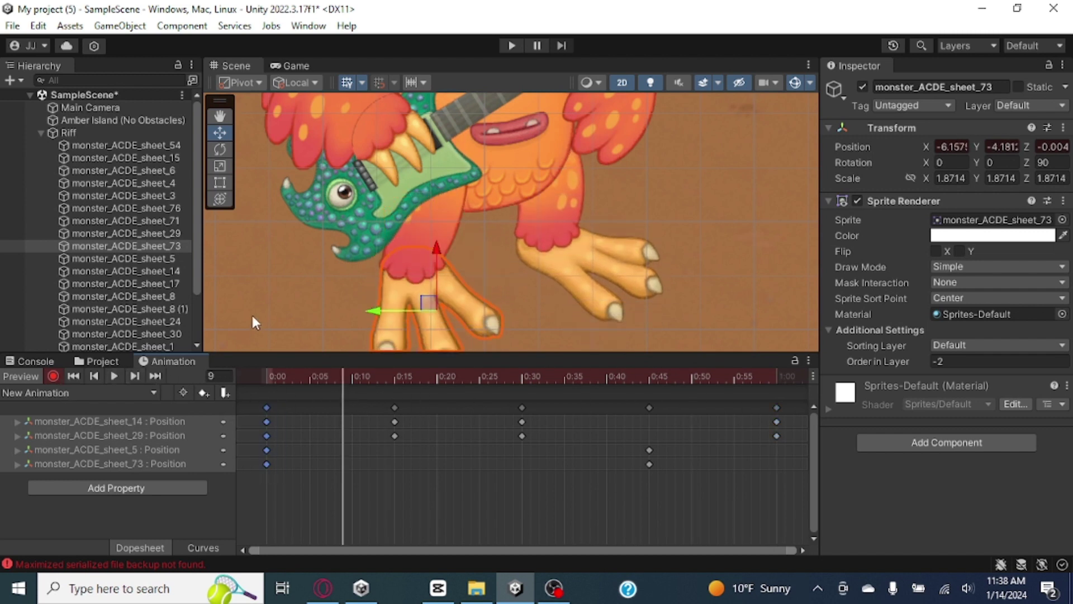
left_click(522, 376)
left_click(521, 408)
right_click(521, 421)
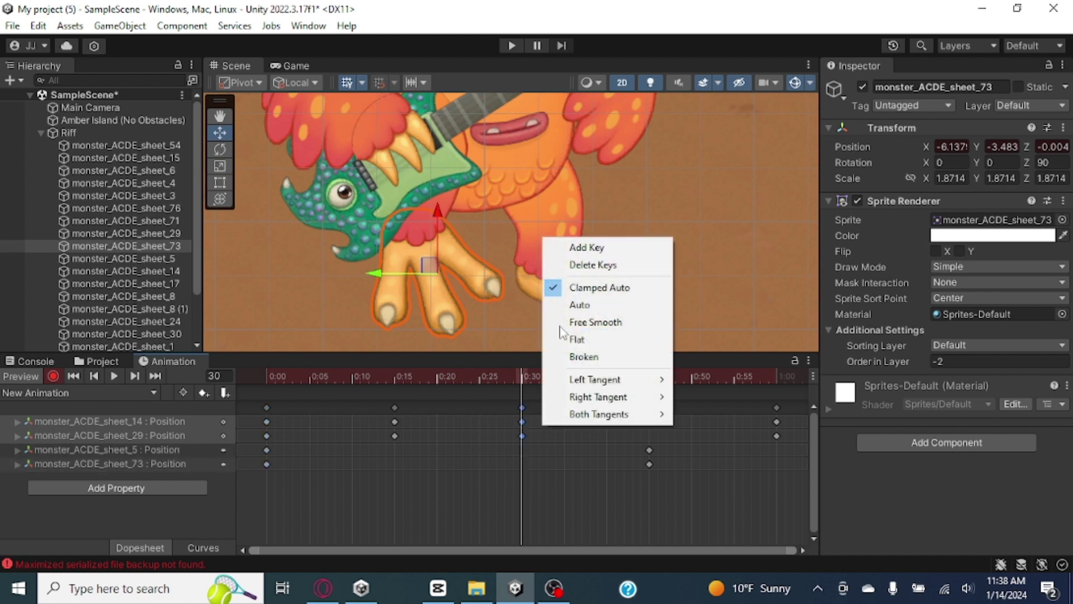
left_click(581, 265)
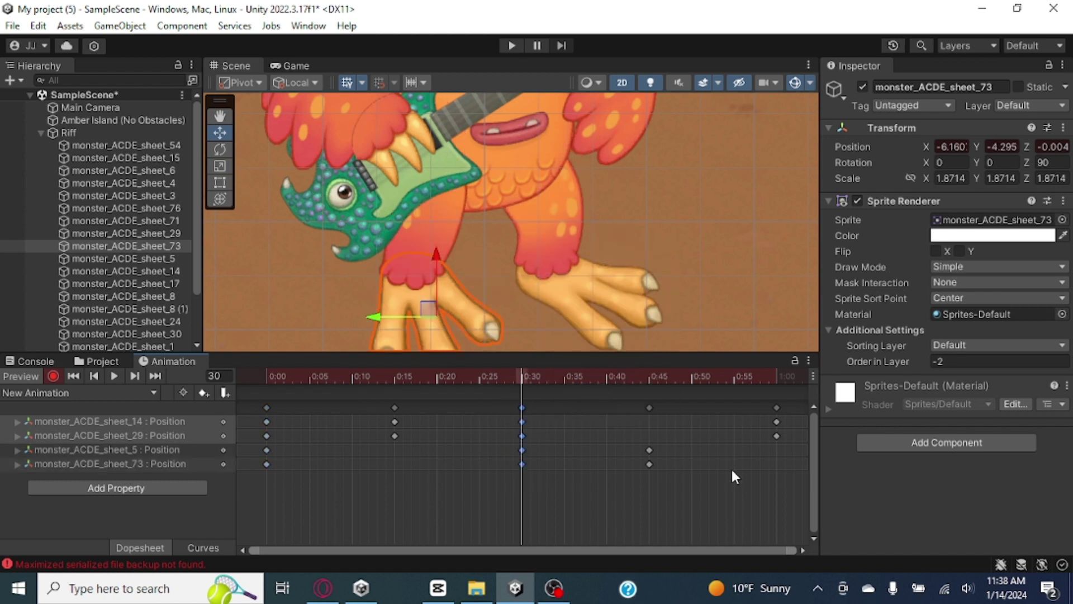
right_click(777, 421)
left_click(827, 264)
left_click(775, 375)
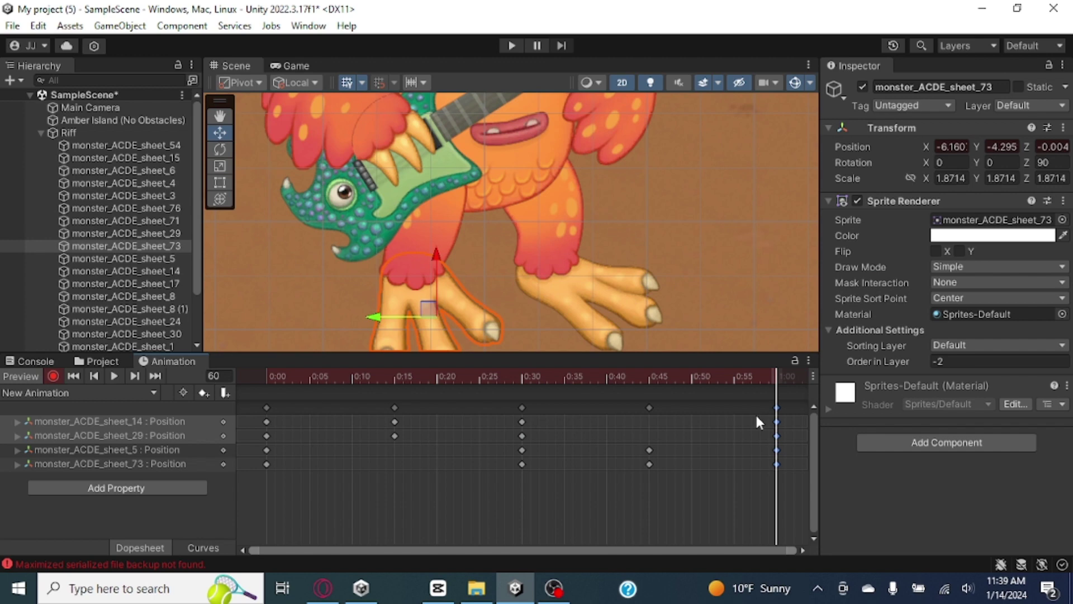
left_click(113, 376)
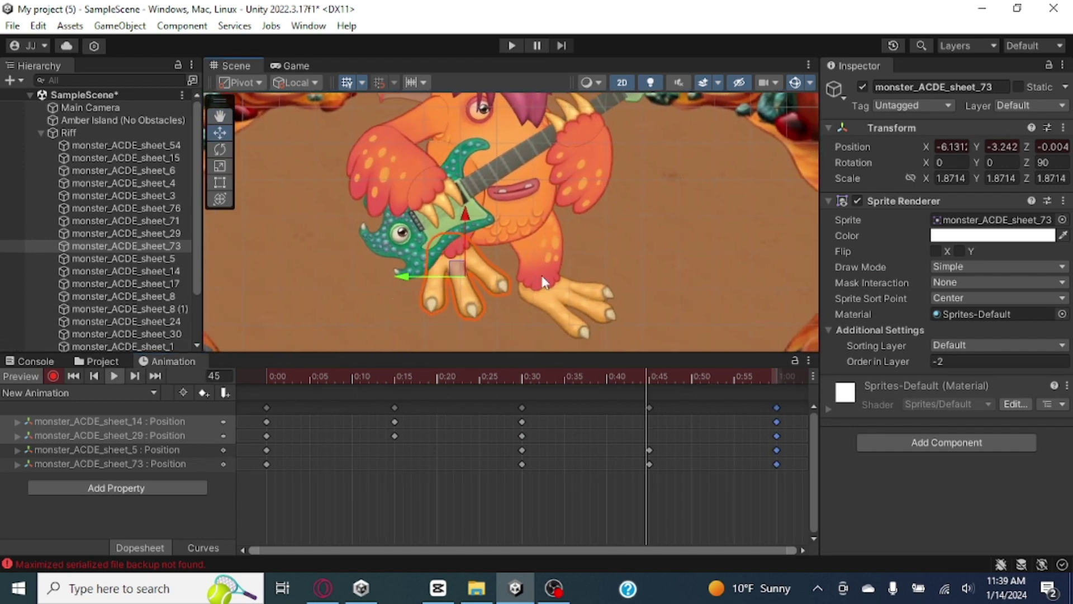
scroll(554, 289, "down", 2)
scroll(560, 295, "down", 1)
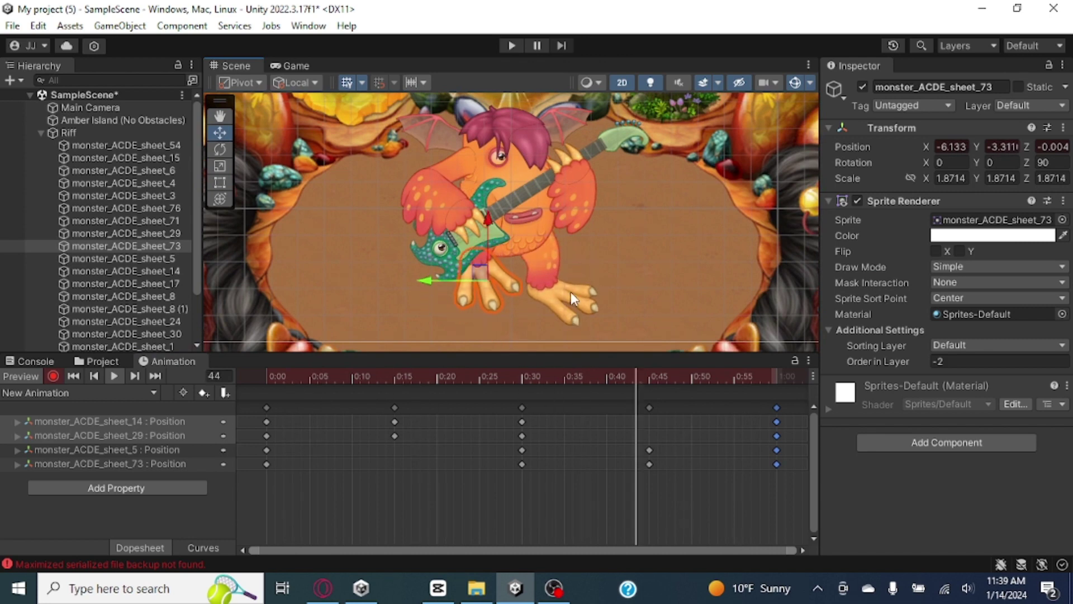
scroll(571, 164, "up", 2)
scroll(540, 242, "up", 1)
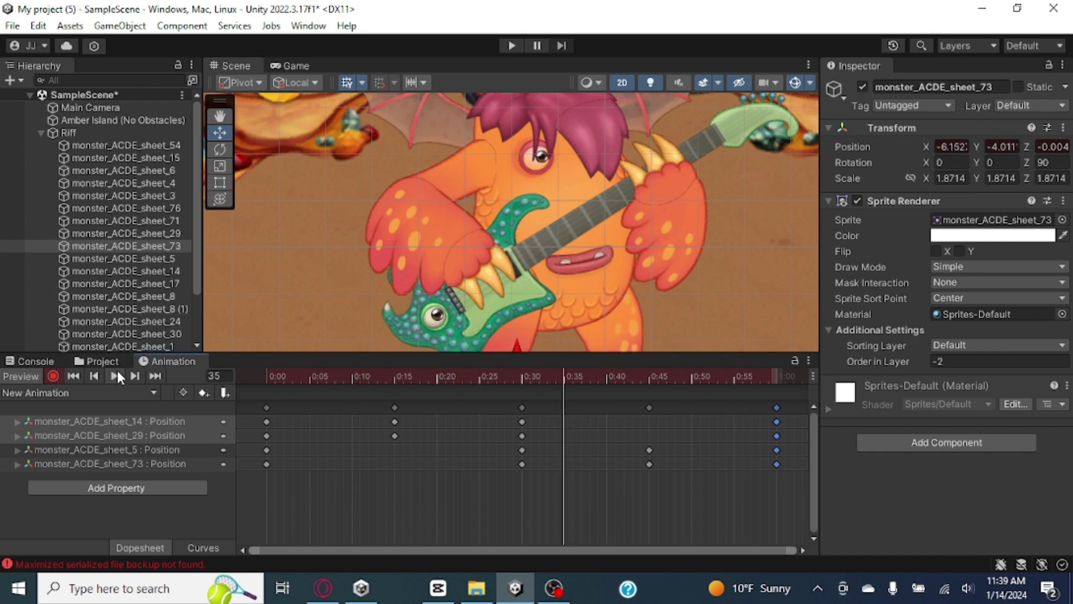
- At 0:15, rotate arm monster_ACDE_sheet_22 clockwise and shift it left and down
left_click(397, 377)
left_click(434, 230)
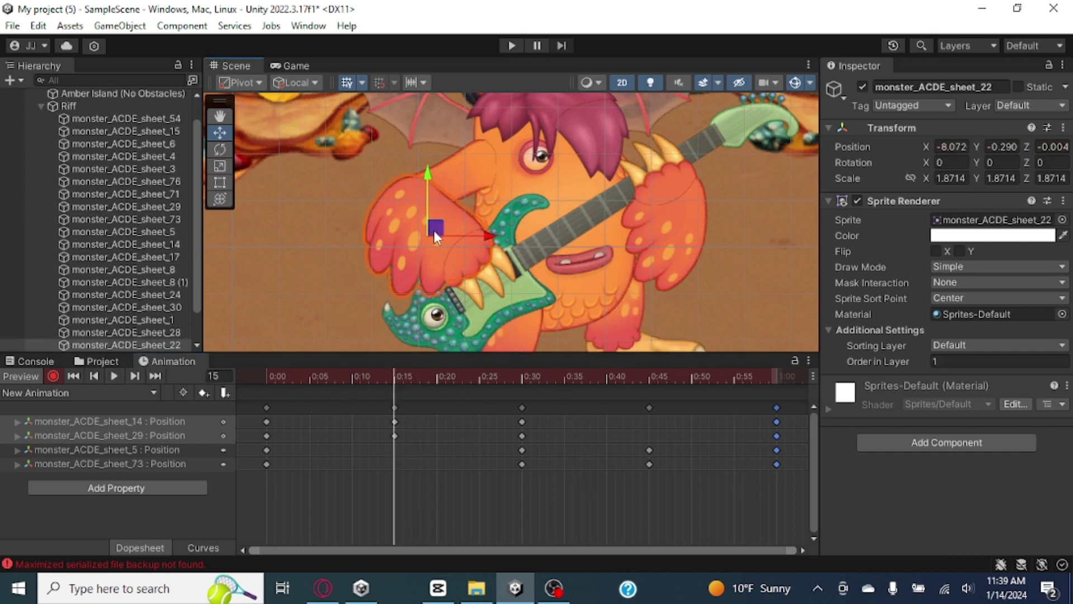
left_click(219, 151)
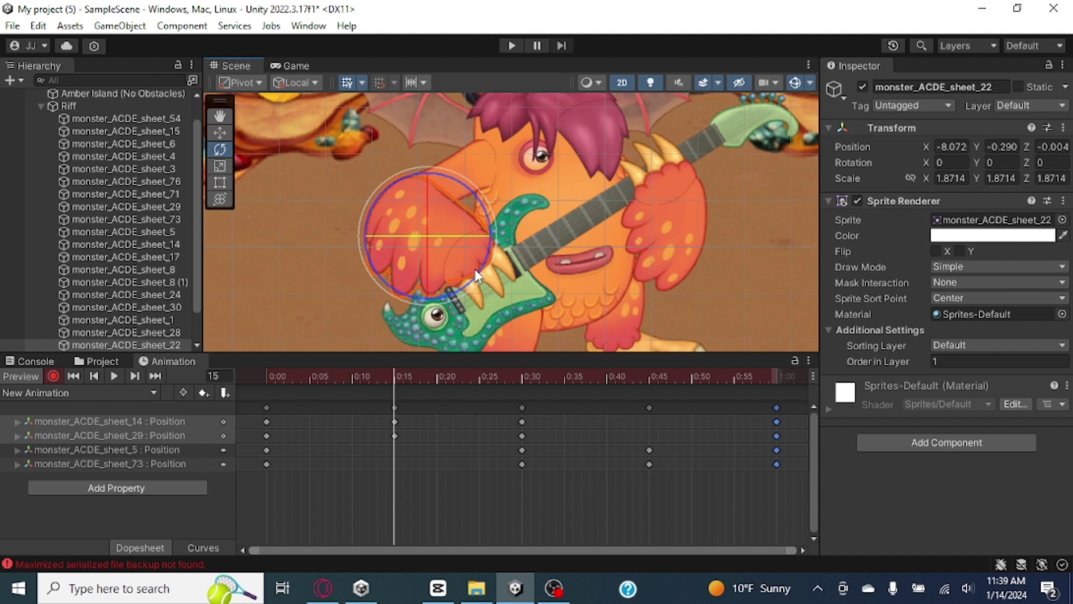
mouse_move(474, 269)
left_mouse_down()
mouse_move(358, 293)
mouse_move(324, 282)
left_mouse_up()
left_click(219, 132)
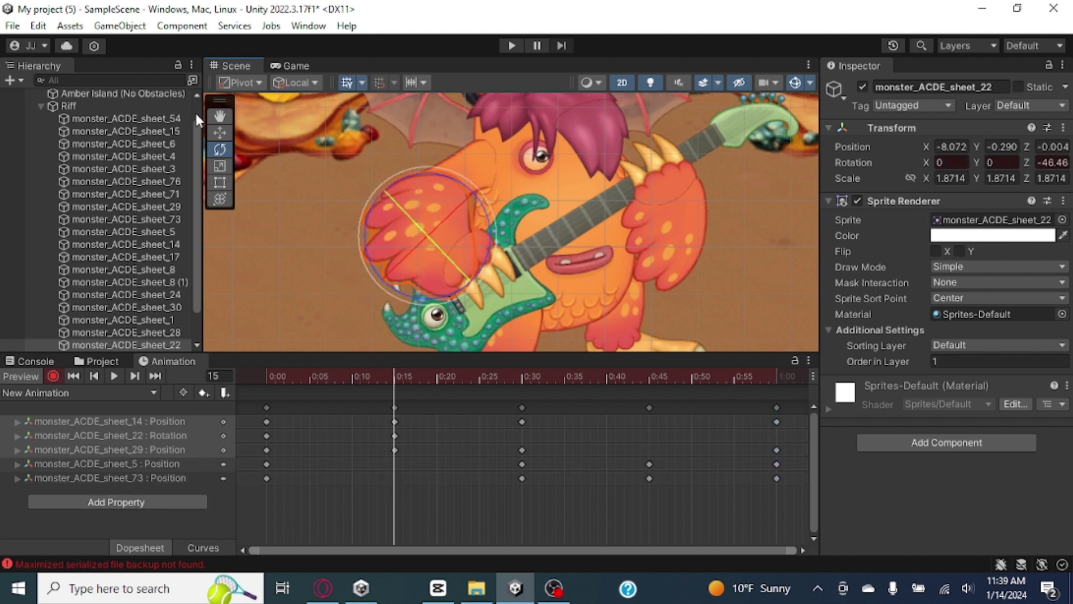
left_click_drag(453, 238, 421, 251)
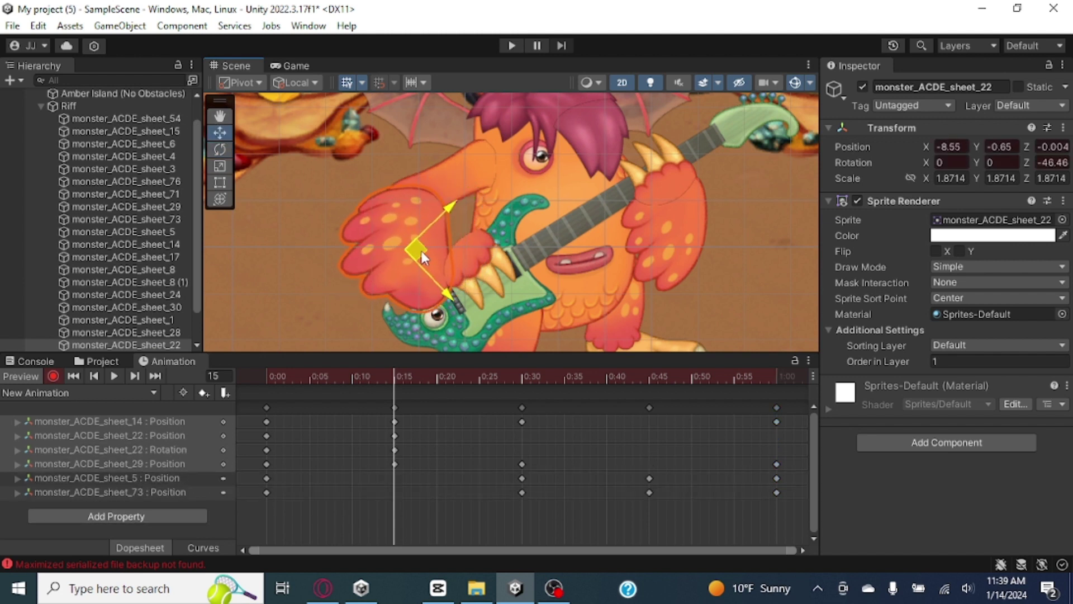
- Move claw monster_ACDE_sheet_55 left and down and tilt it to a new angle
left_click(473, 279)
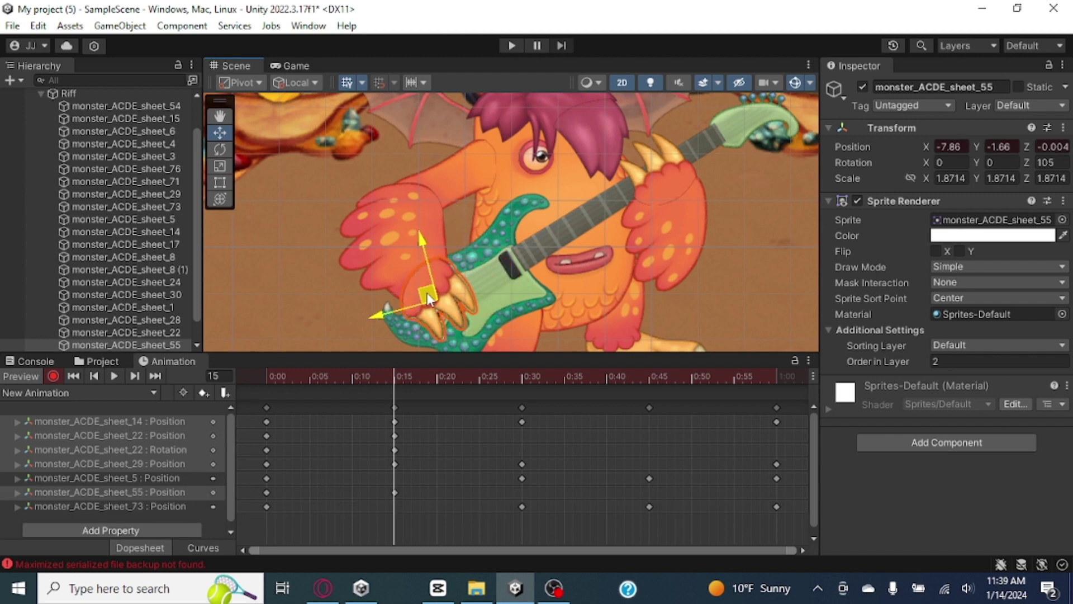
left_click_drag(473, 279, 425, 307)
left_click(220, 148)
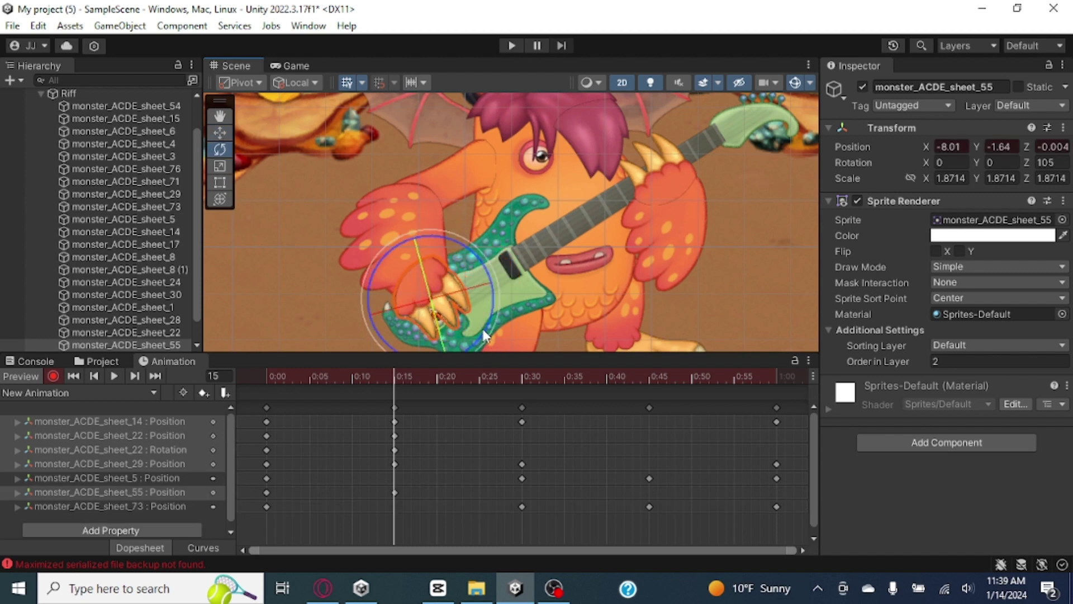
left_click_drag(495, 348, 382, 349)
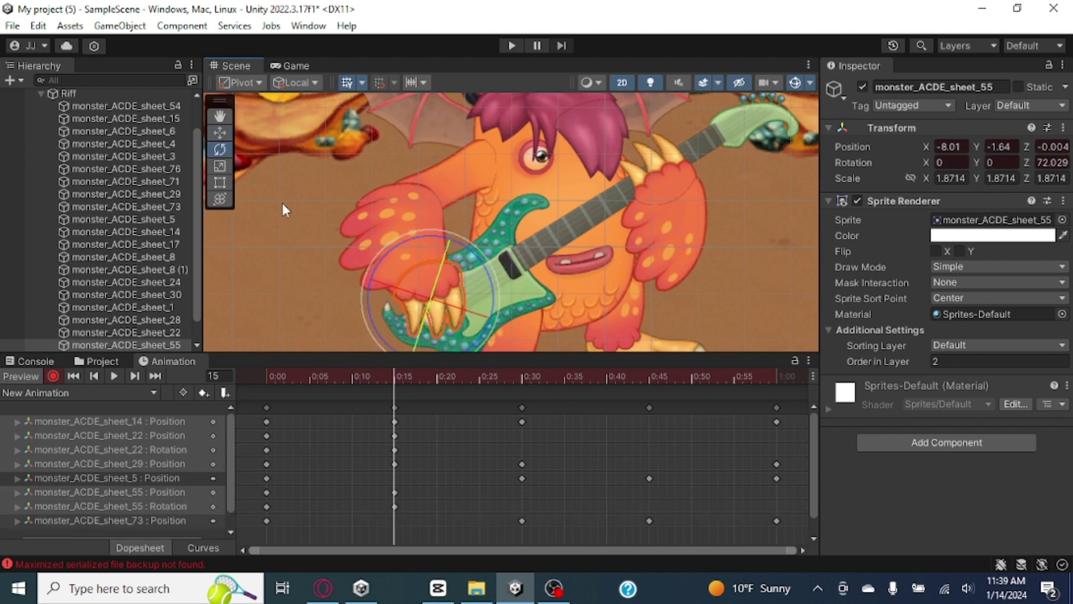
left_click(220, 132)
left_click_drag(425, 289, 413, 290)
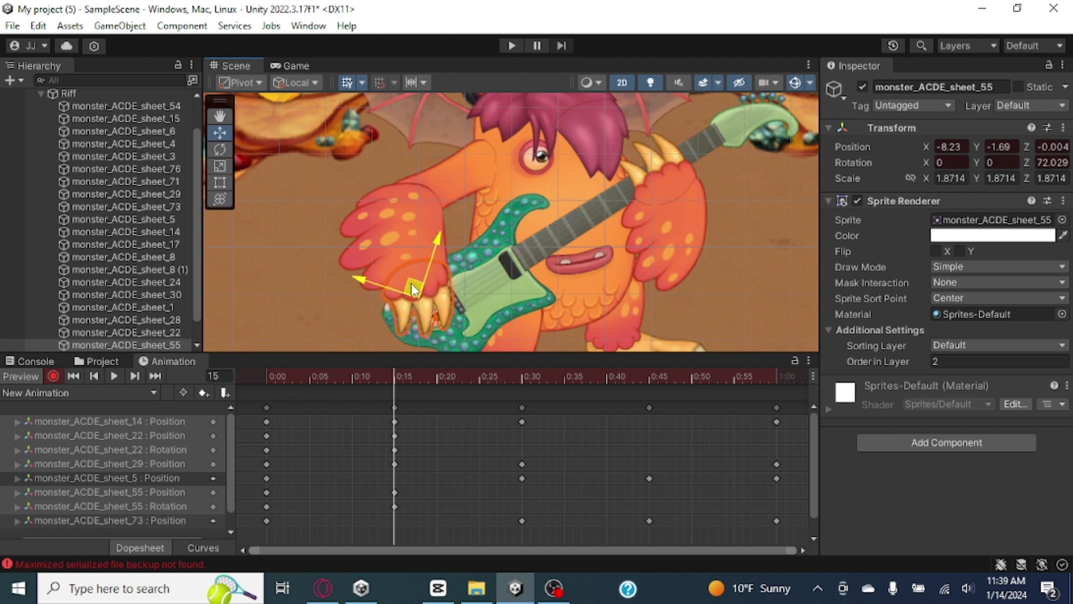
- Preview the clip from the start and select all 0:00 keyframes
left_click(266, 375)
left_click(121, 377)
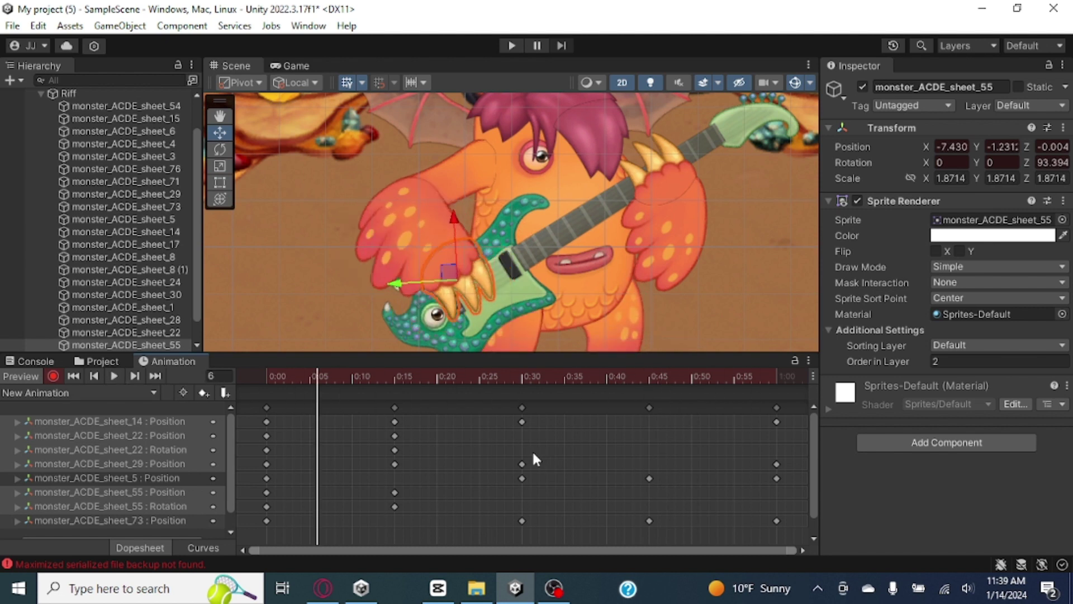
left_click_drag(289, 530, 252, 400)
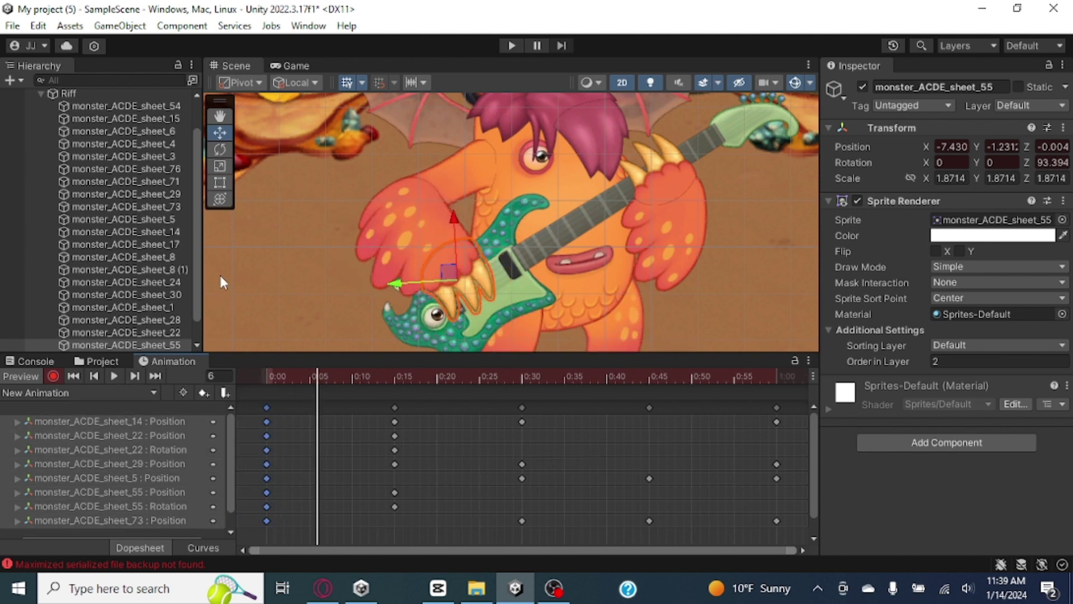
middle_click_drag(716, 413, 539, 392)
- Delete the 1:00 keyframes, undo the deletion, and play the preview
left_click_drag(564, 403, 601, 510)
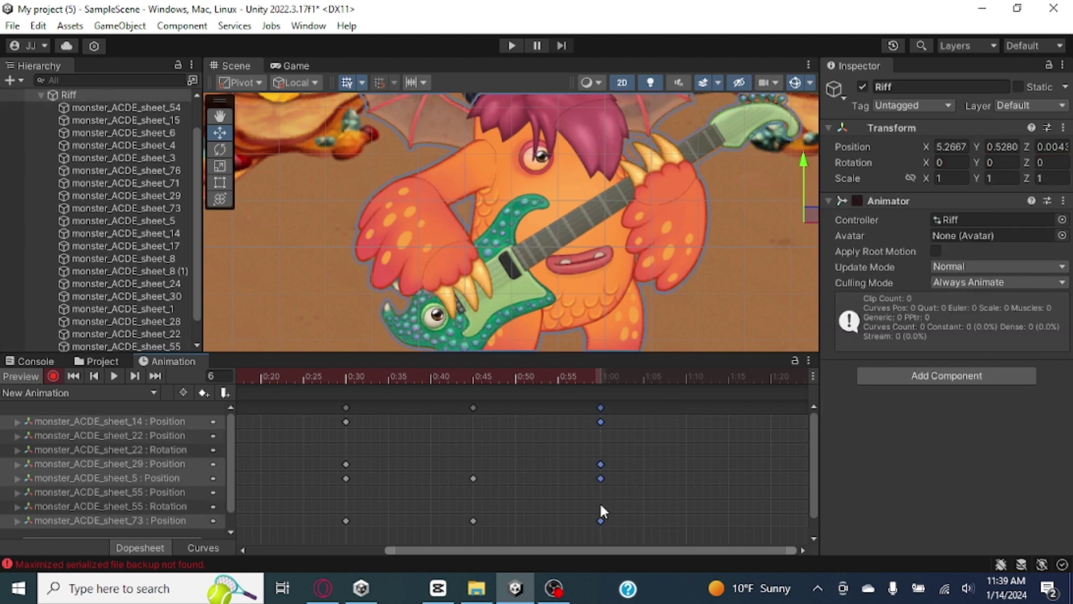
right_click(600, 482)
left_click(620, 317)
left_click_drag(594, 377, 603, 379)
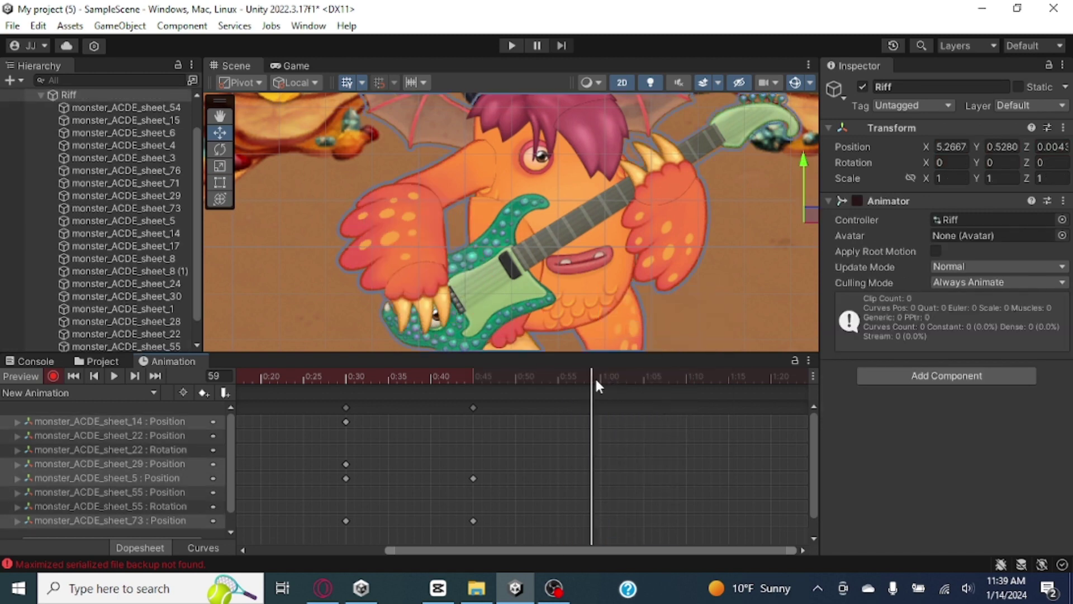
key("ctrl+z")
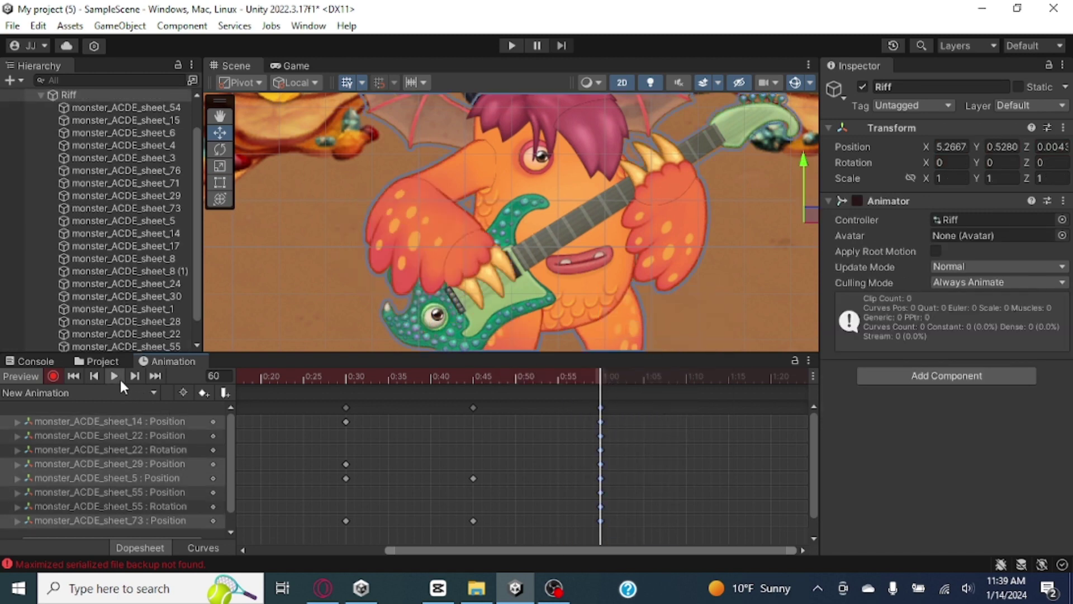
left_click(119, 377)
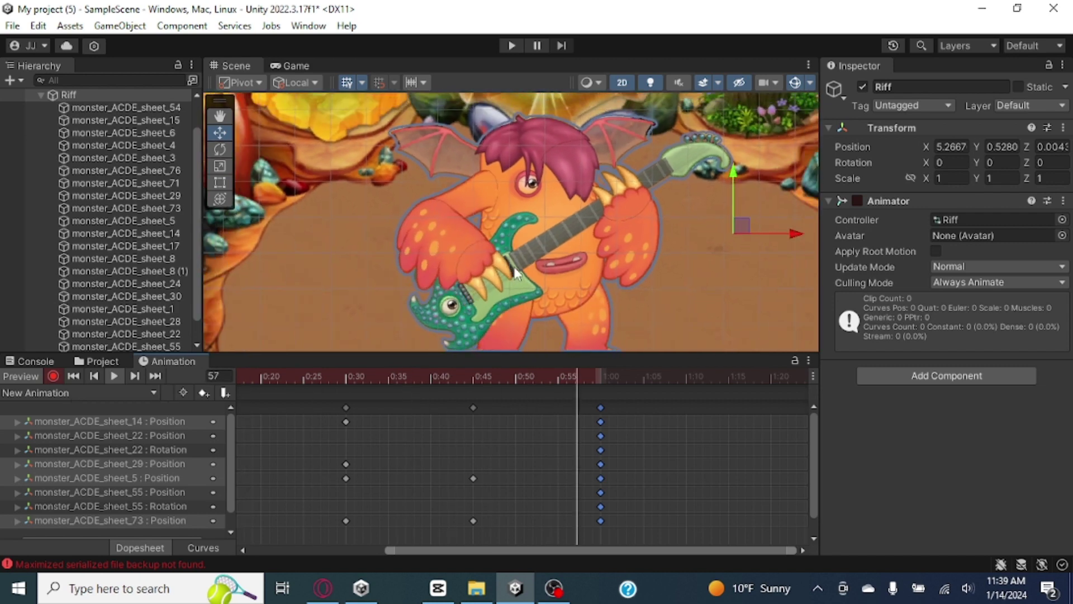
- Stop the preview and add keys on all tracks at frame 30
middle_click_drag(493, 278, 646, 266)
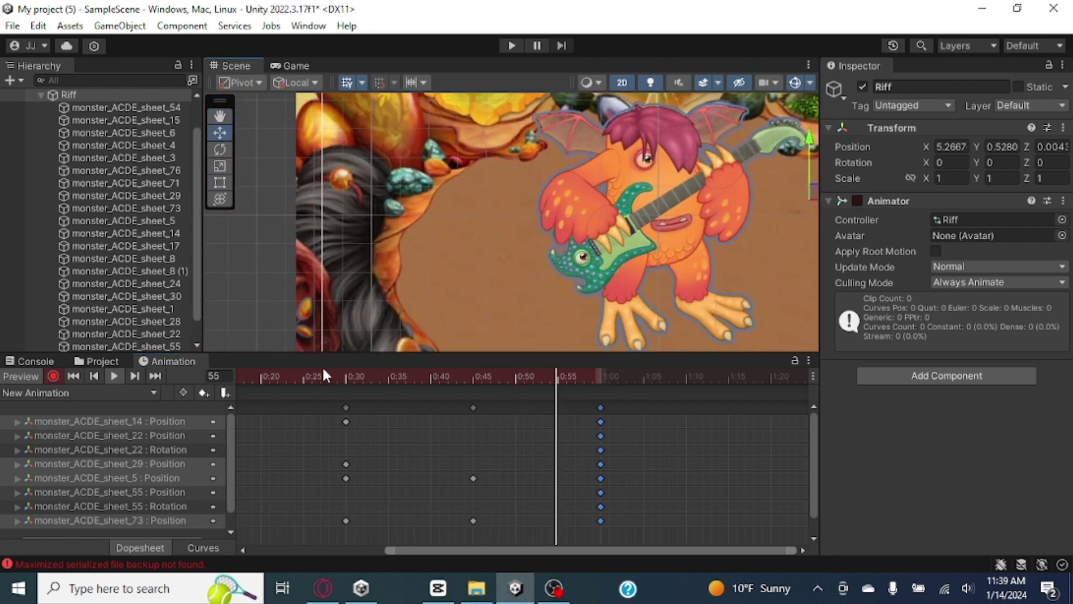
left_click(113, 376)
left_click(345, 379)
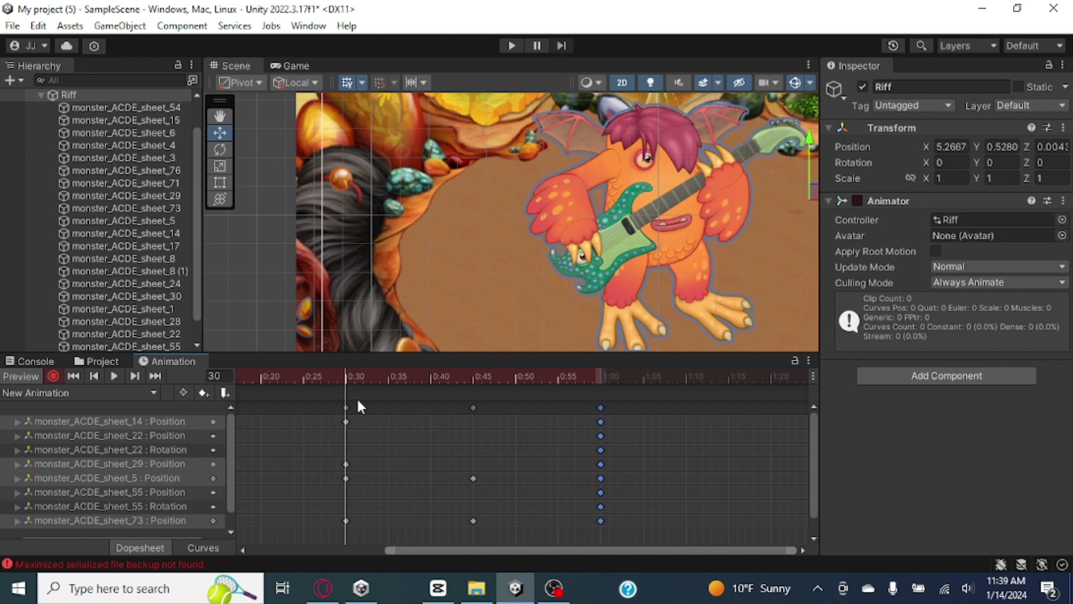
left_click_drag(389, 401, 312, 543)
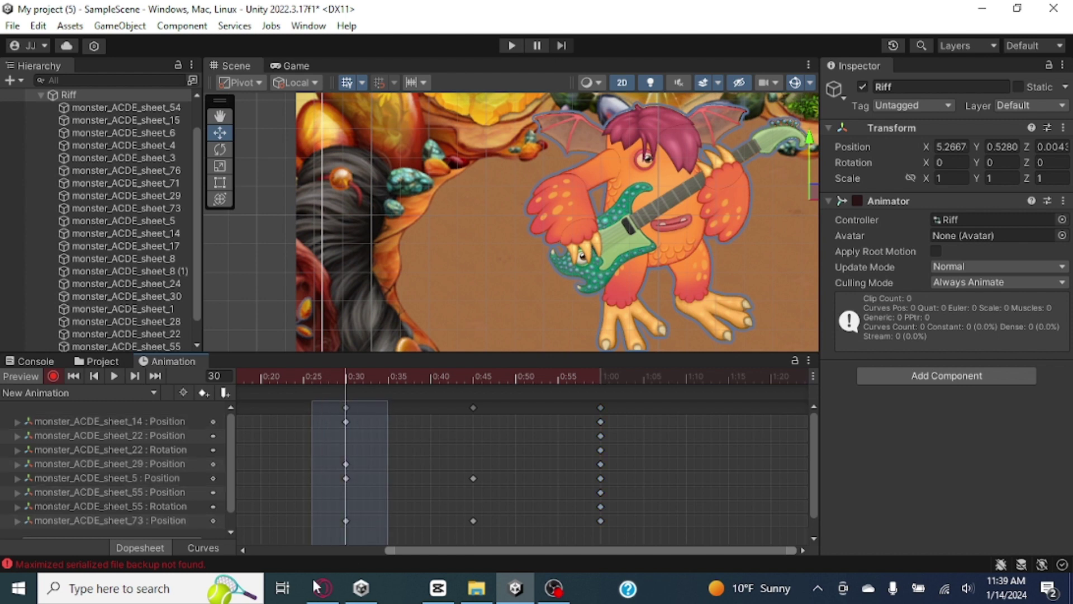
right_click(385, 475)
left_click(430, 297)
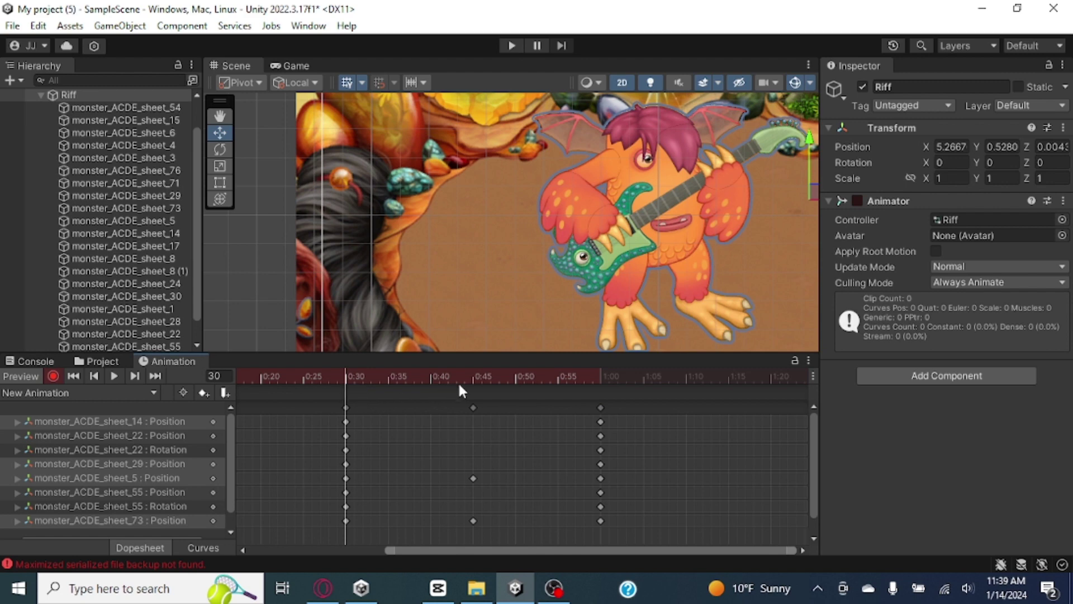
- At frame 45, turn arm monster_ACDE_sheet_22 counter-clockwise and raise it slightly
left_click(473, 378)
scroll(691, 248, "up", 1)
scroll(691, 247, "up", 3)
scroll(568, 216, "down", 2)
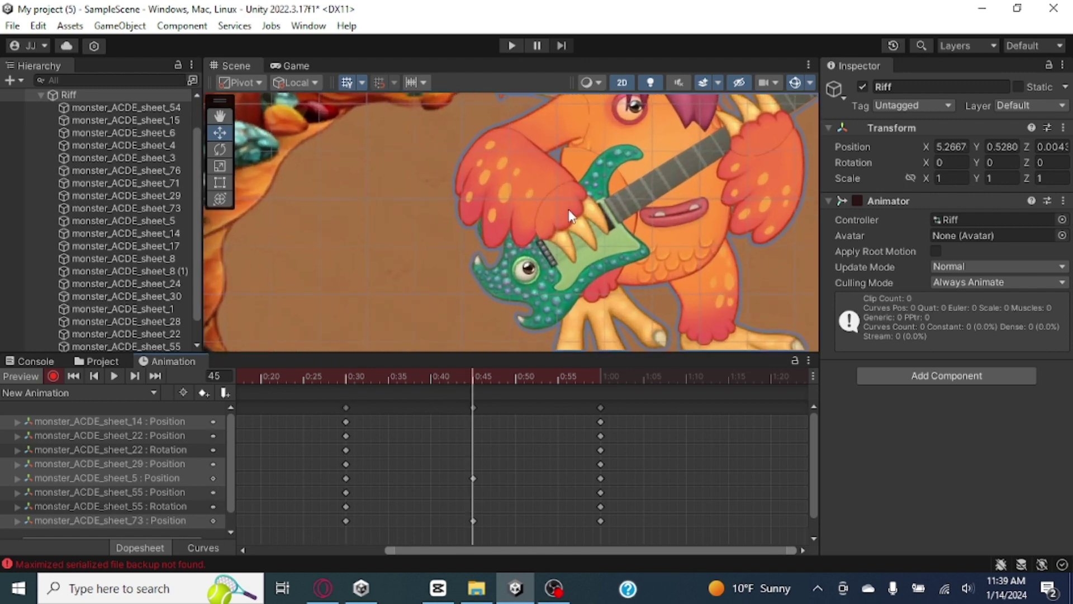
left_click(505, 236)
key("e")
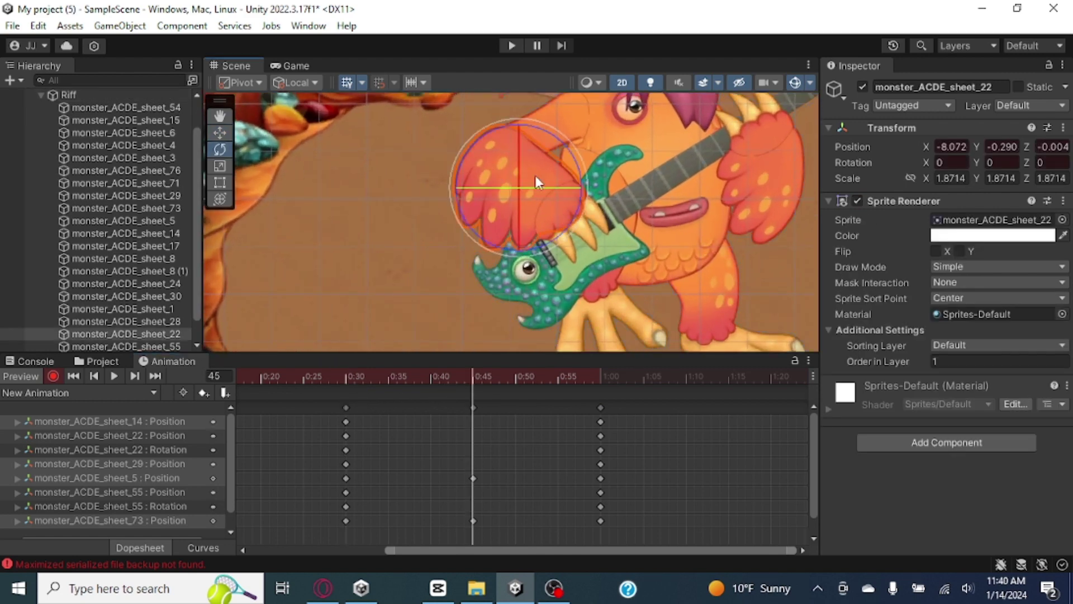
mouse_move(574, 165)
left_mouse_down()
mouse_move(578, 140)
mouse_move(550, 89)
left_mouse_up()
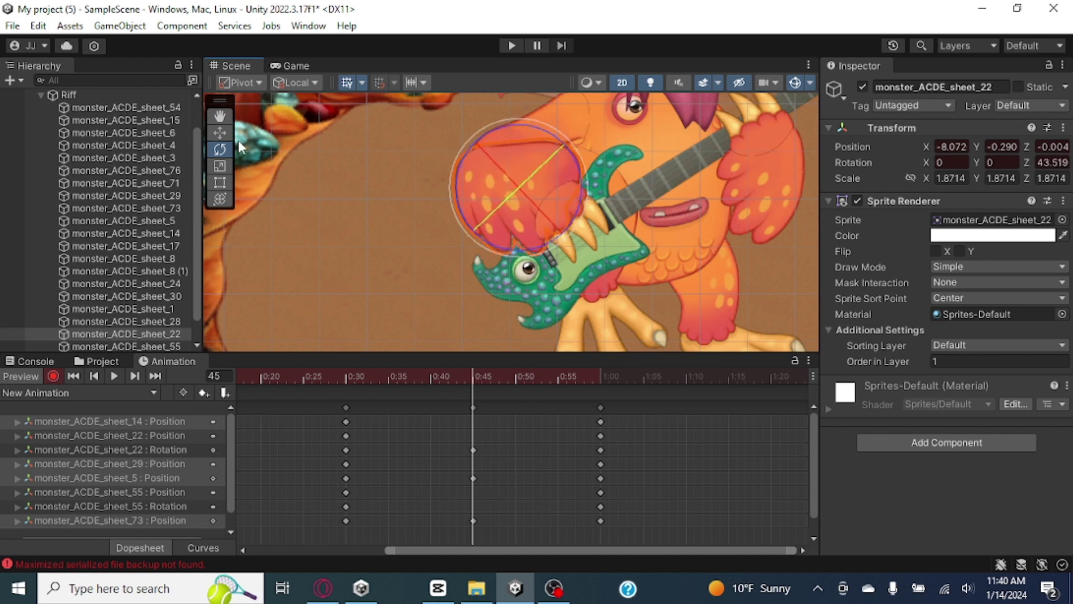
key("w")
left_click_drag(525, 171, 533, 154)
- Lift claw monster_ACDE_sheet_55, turn it to about 150 degrees, and scrub toward the end
left_click(558, 214)
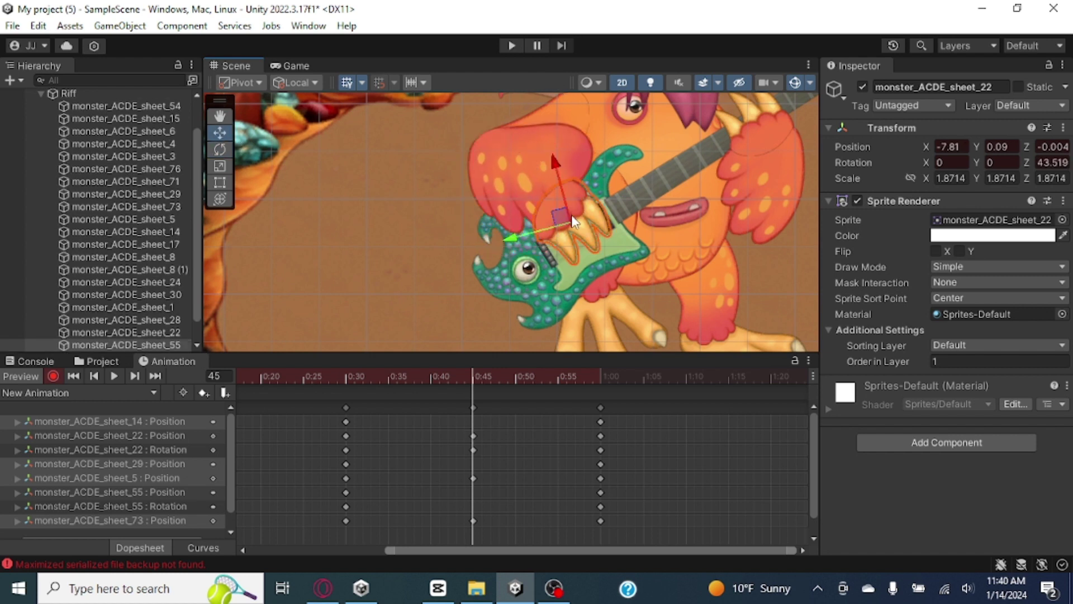
mouse_move(563, 215)
left_mouse_down()
mouse_move(592, 159)
mouse_move(579, 160)
left_mouse_up()
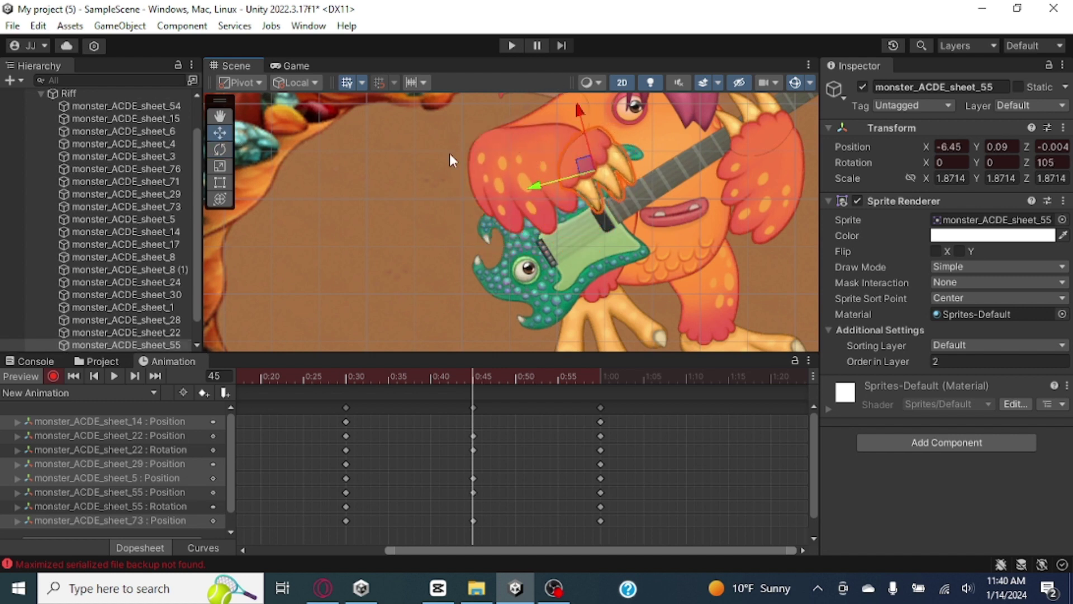
left_click(220, 149)
left_click_drag(656, 149, 541, 105)
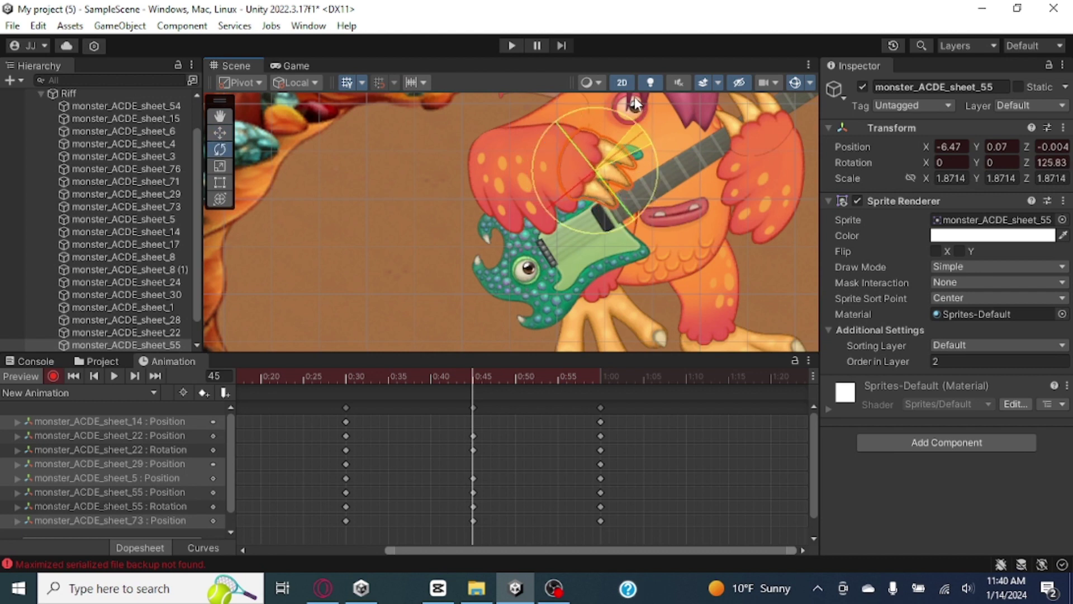
left_click(221, 132)
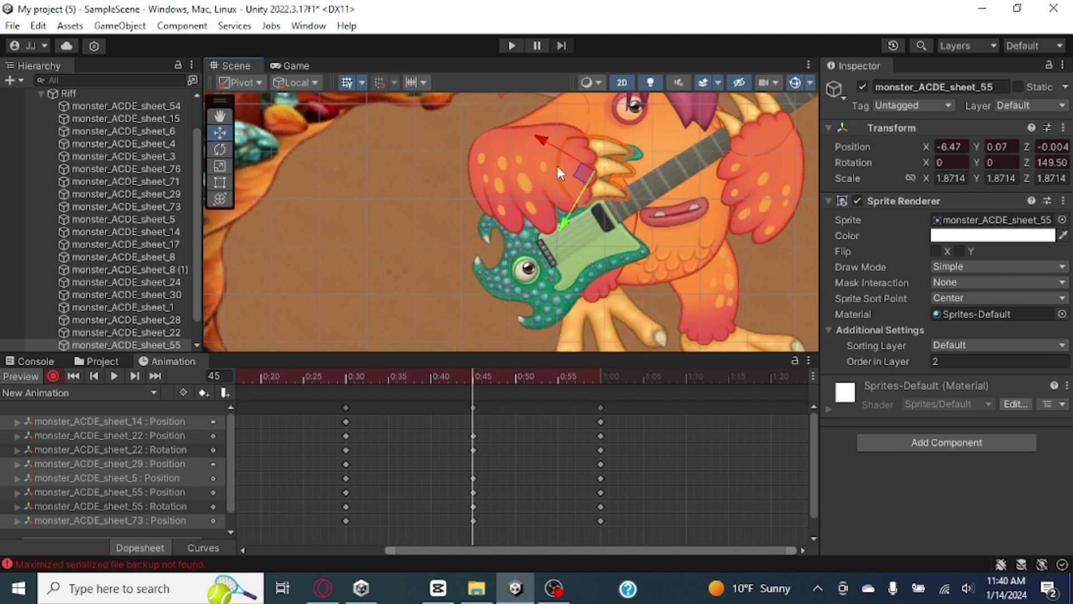
left_click_drag(576, 172, 581, 158)
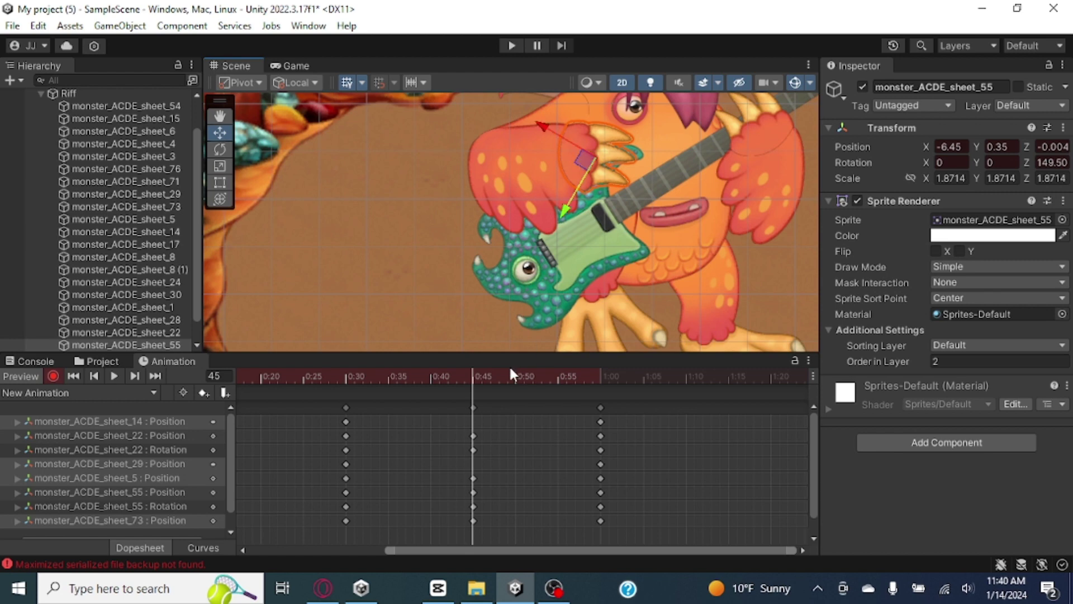
left_click_drag(479, 376, 601, 405)
scroll(470, 166, "down", 2)
scroll(470, 167, "down", 2)
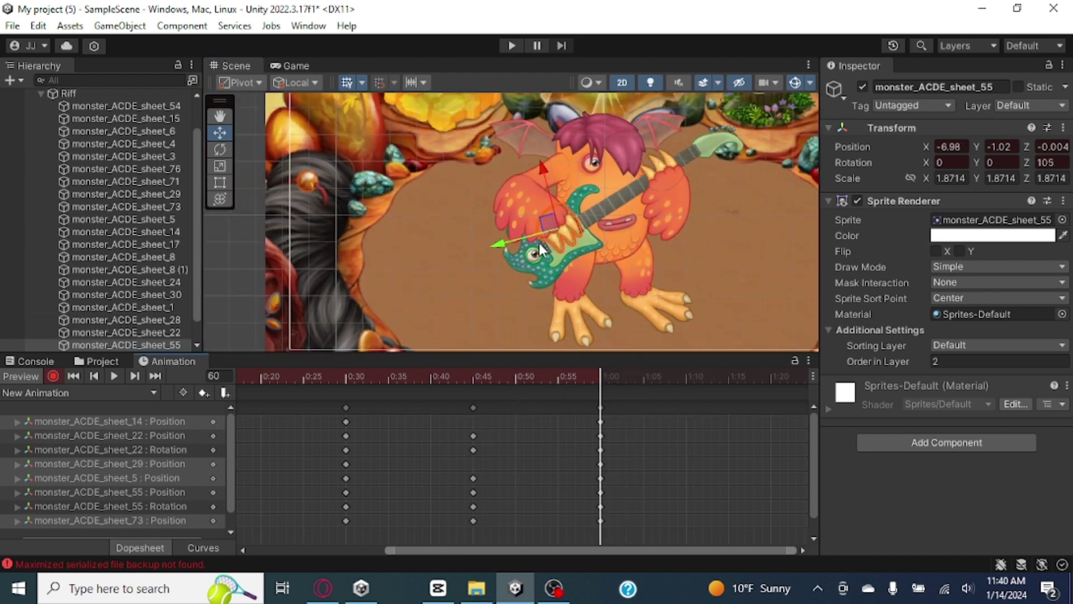
scroll(471, 166, "down", 2)
scroll(471, 167, "up", 2)
- Play and stop the strumming clip while reframing the arena, then show Riff's sliced sprites folder
left_click(112, 373)
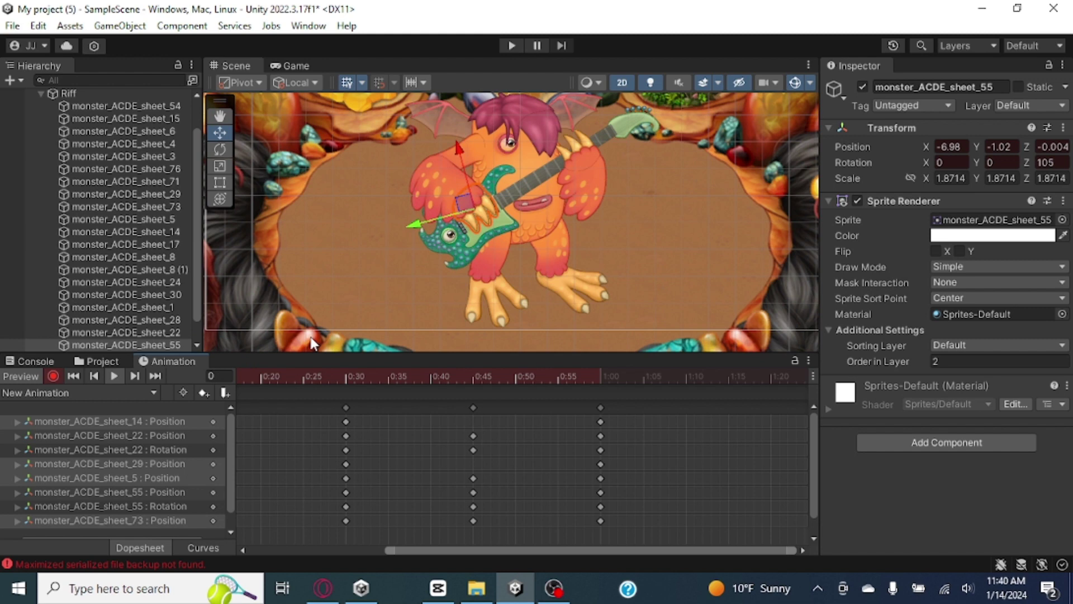
scroll(579, 231, "down", 2)
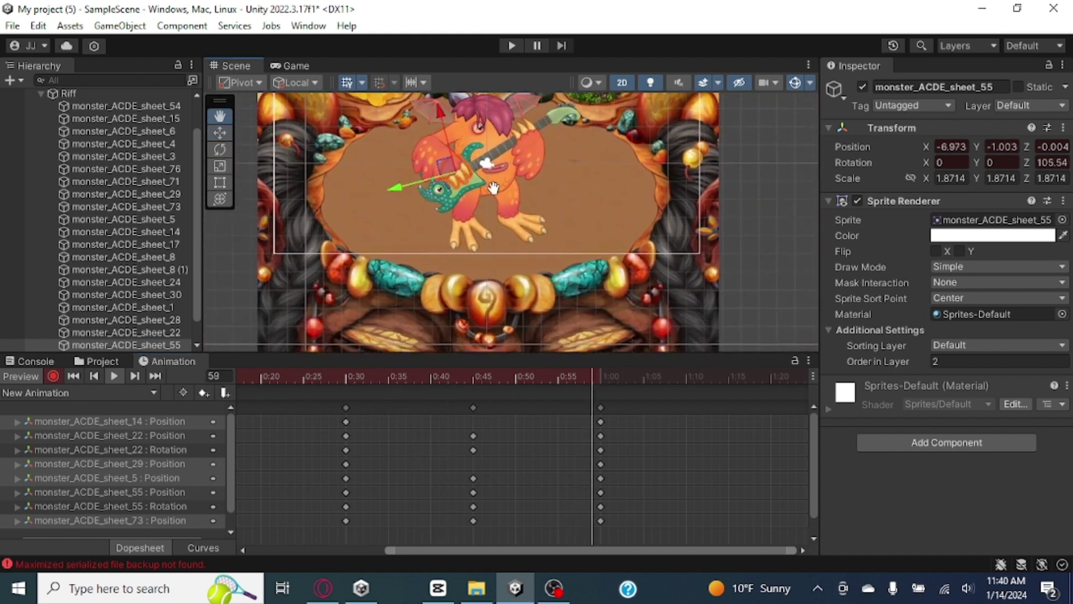
middle_click_drag(521, 221, 520, 227)
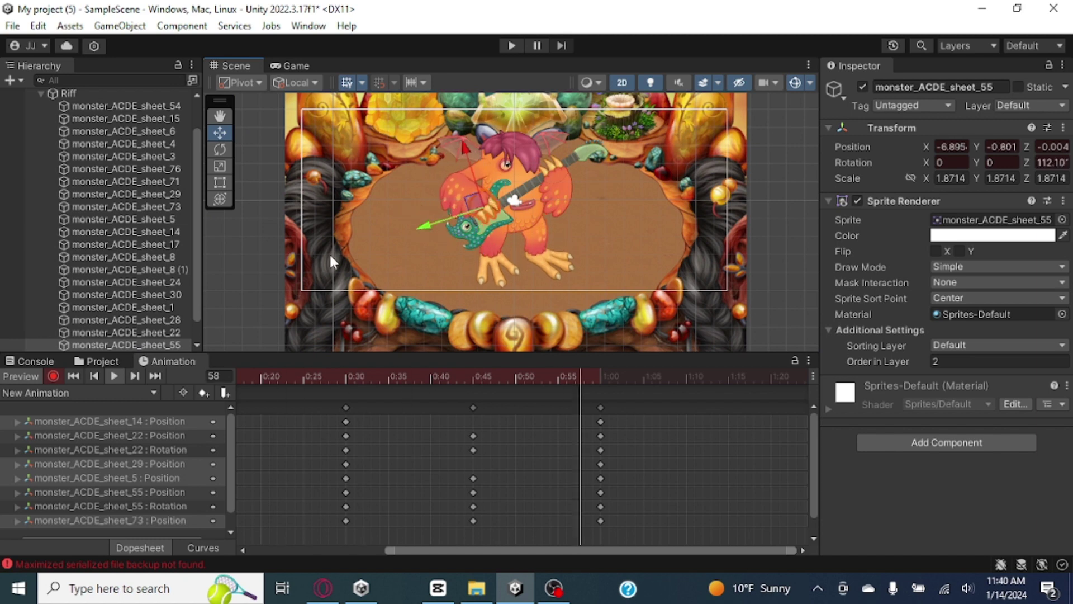
middle_click_drag(329, 253, 332, 268)
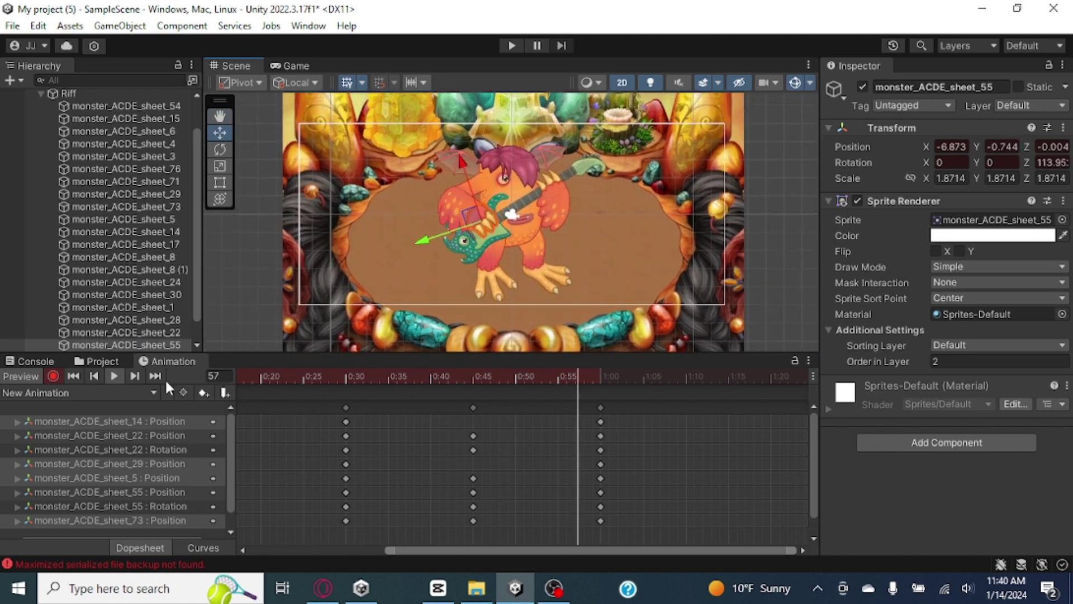
left_click(115, 377)
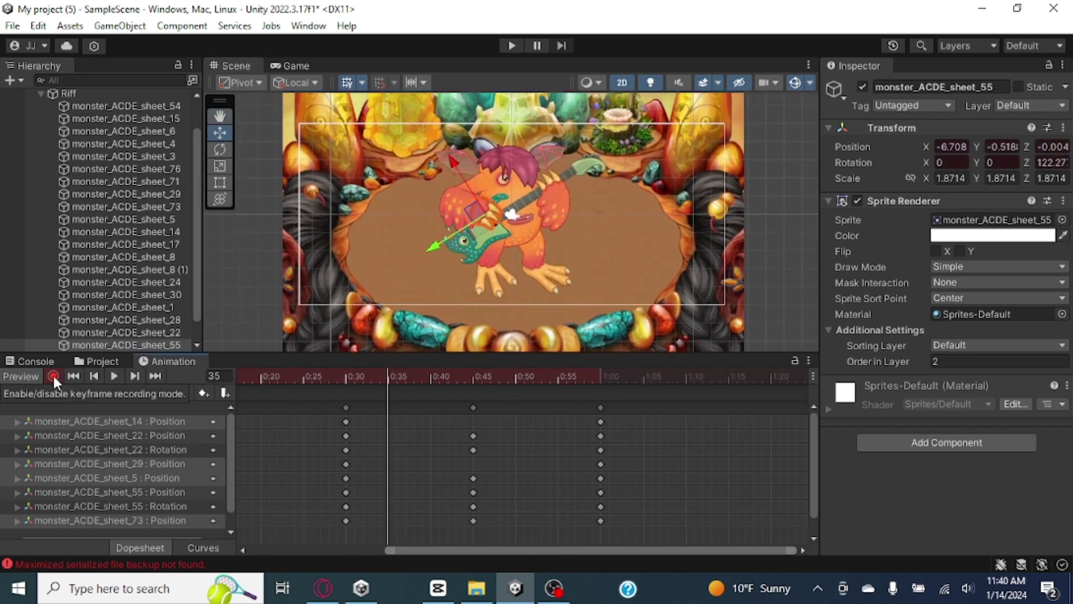
left_click(96, 361)
scroll(420, 419, "up", 1)
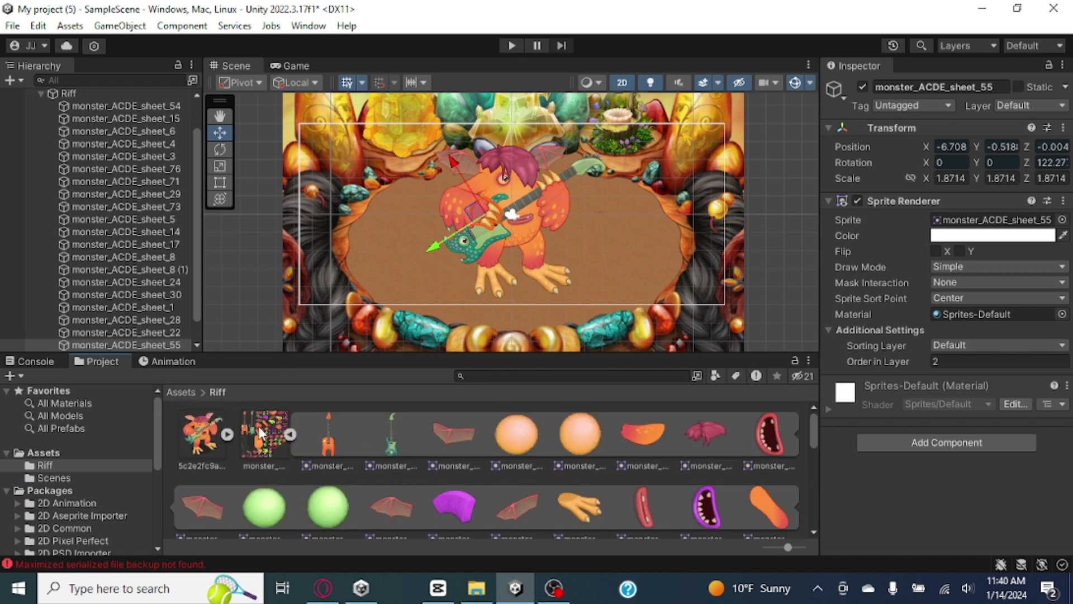
- Collapse the expanded sprite sheet and switch to the Game view camera
left_click(289, 434)
scroll(371, 236, "up", 3)
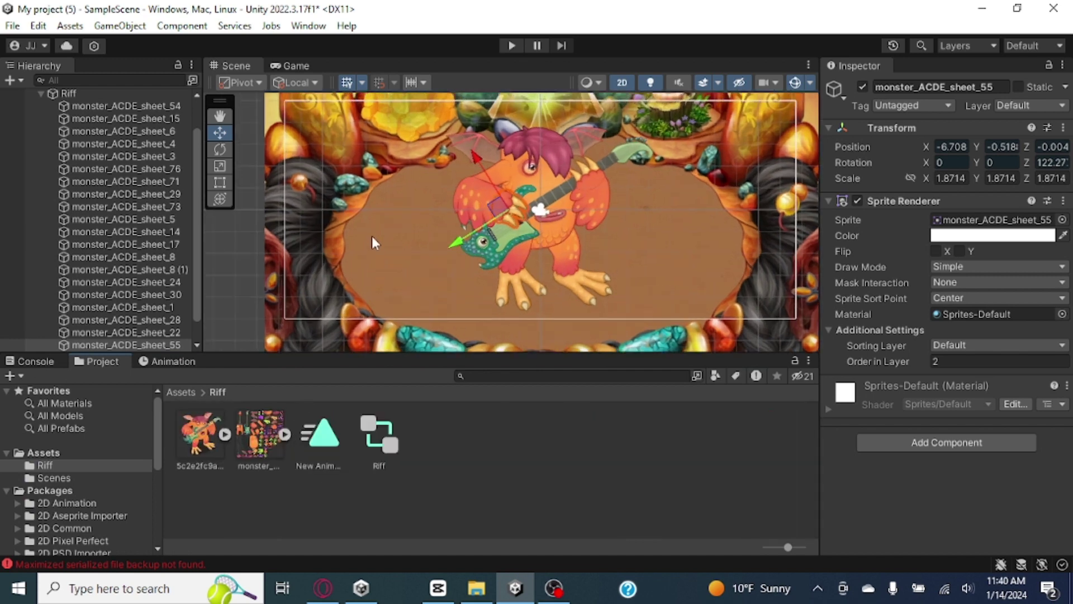
scroll(372, 236, "up", 2)
scroll(371, 236, "up", 2)
scroll(373, 234, "up", 2)
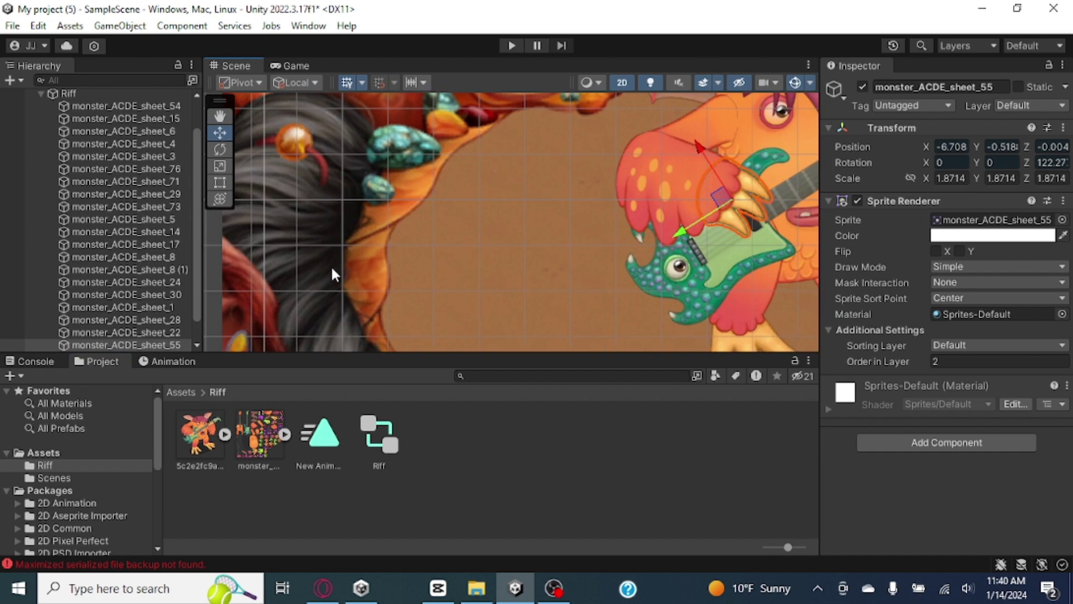
scroll(383, 232, "up", 1)
scroll(376, 312, "up", 1)
scroll(298, 260, "down", 1)
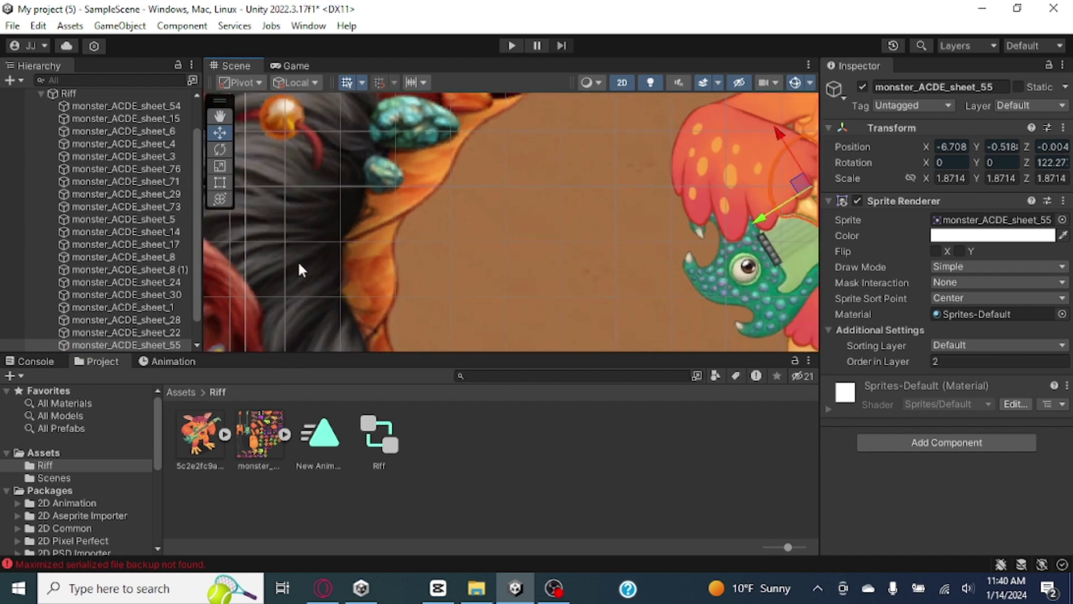
scroll(350, 241, "down", 2)
scroll(379, 268, "down", 2)
scroll(378, 268, "down", 3)
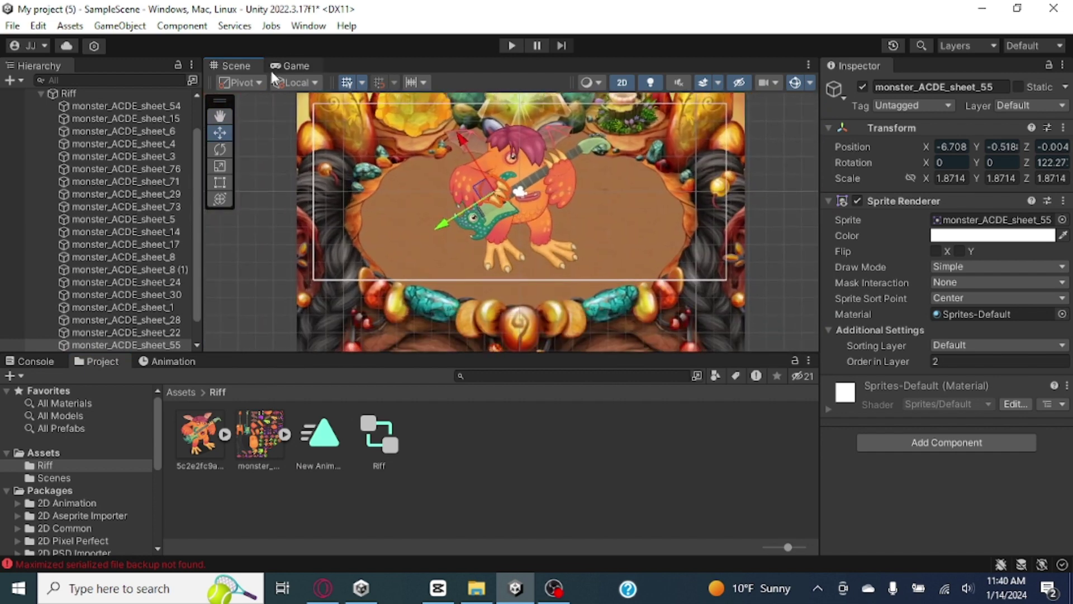
left_click(282, 66)
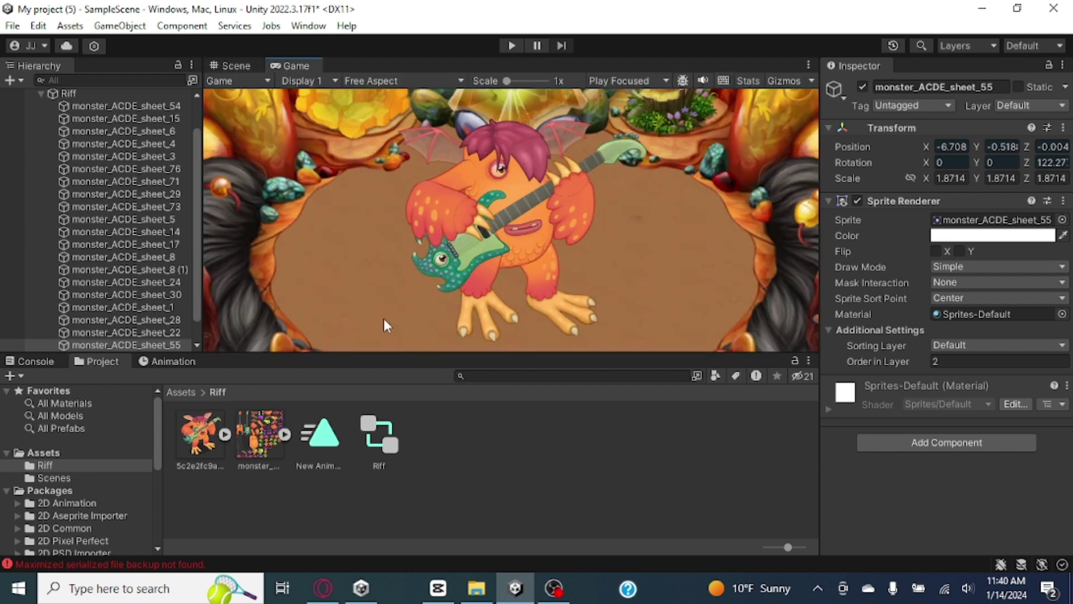
- Rewind the clip to frame 0, set Play Maximized, then run and stop the game
left_click(171, 360)
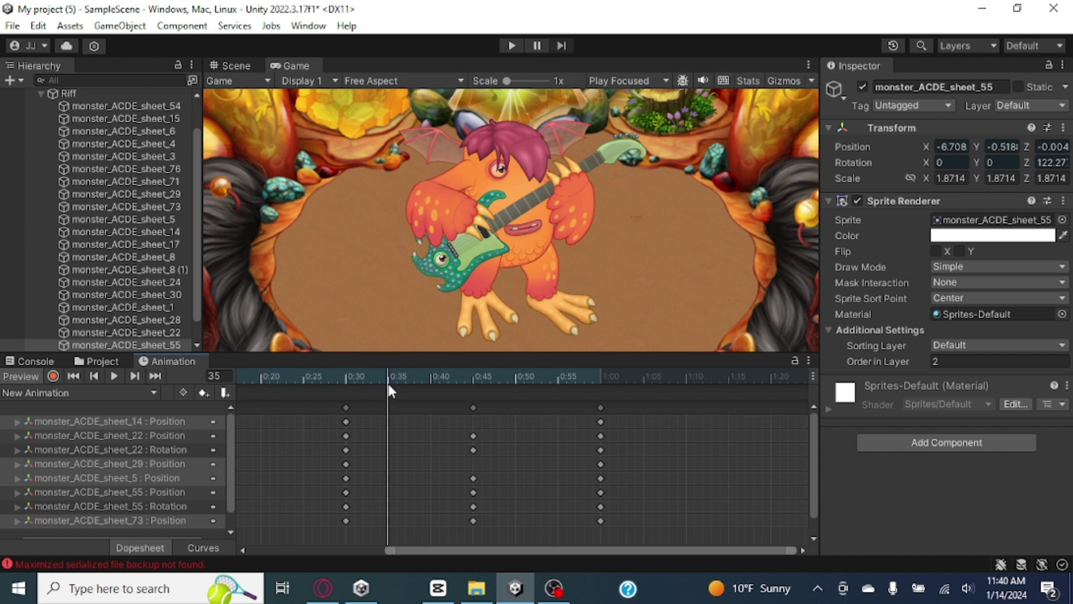
left_click_drag(390, 381, 3, 382)
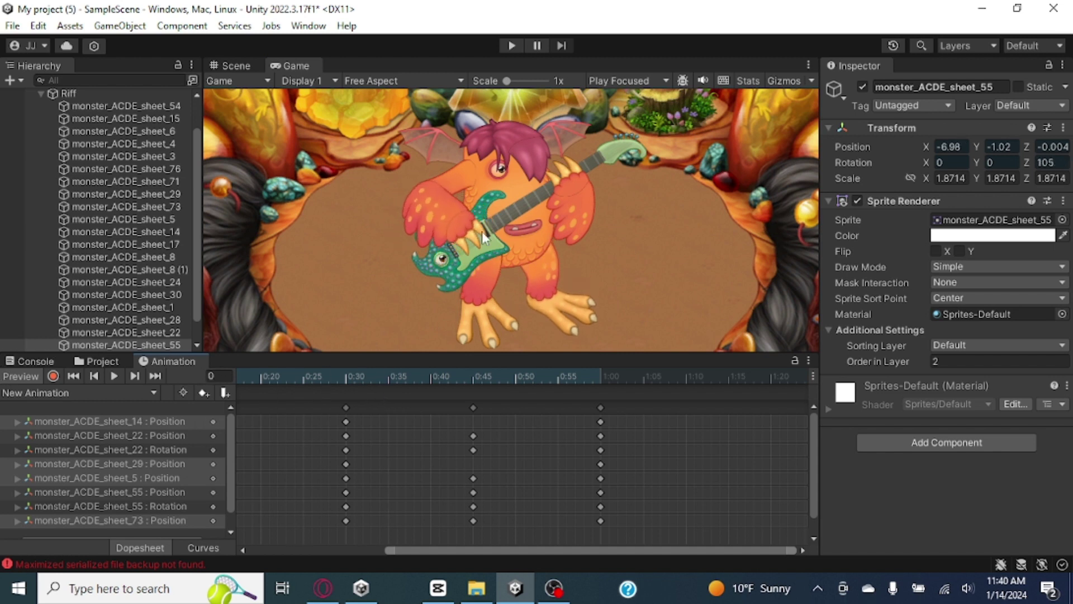
left_click(625, 81)
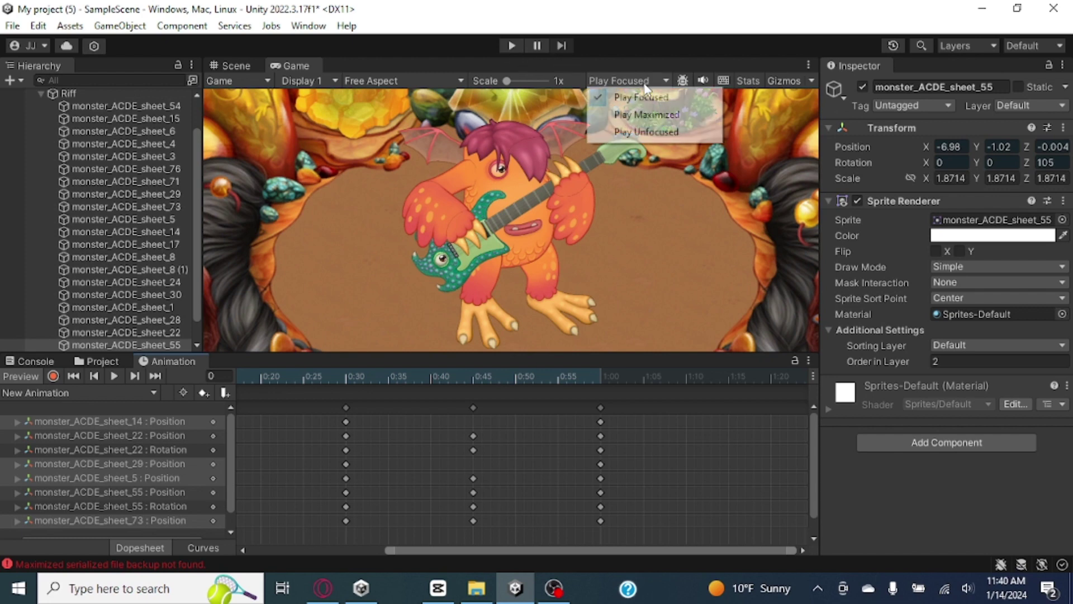
left_click(650, 112)
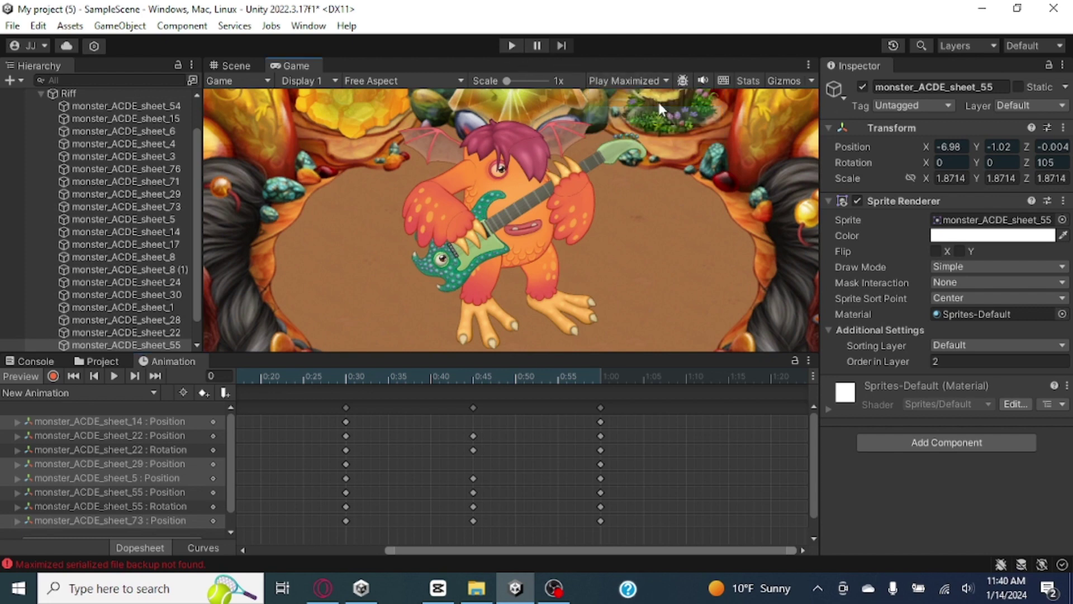
left_click(511, 45)
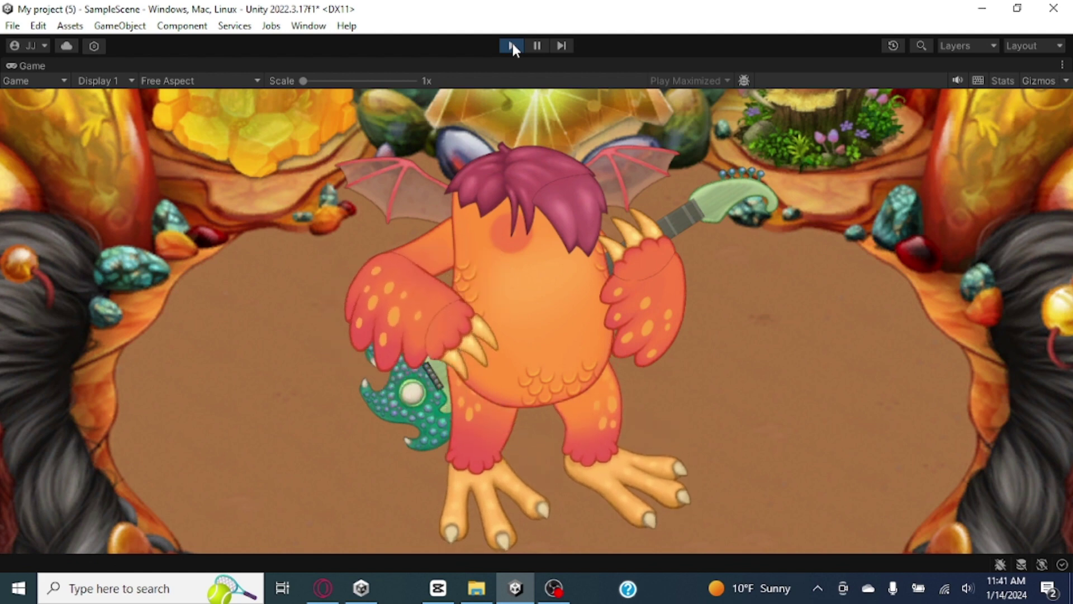
left_click(512, 47)
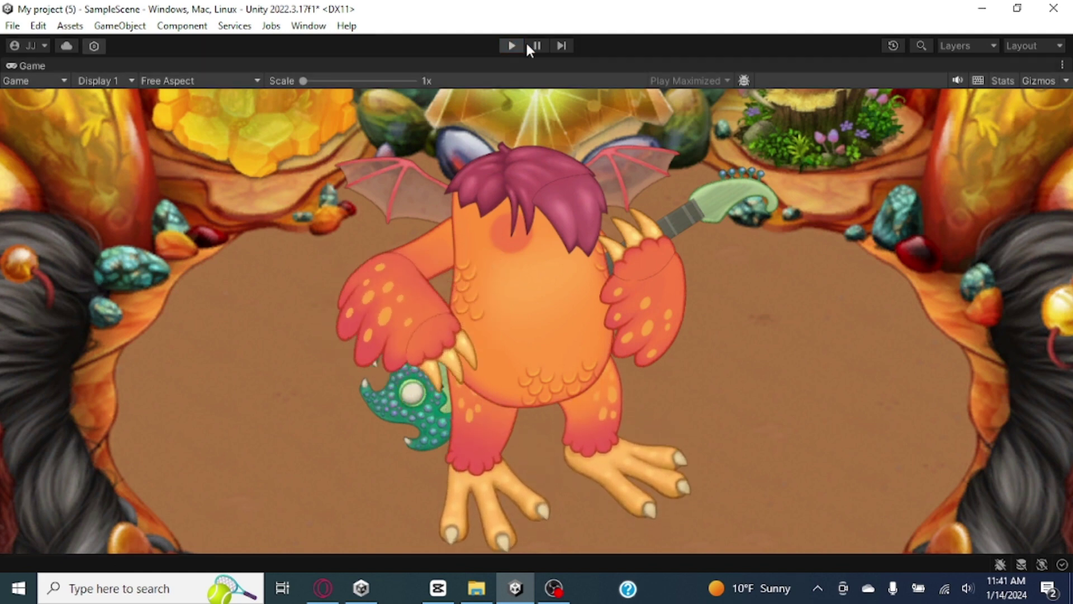
scroll(679, 290, "up", 5)
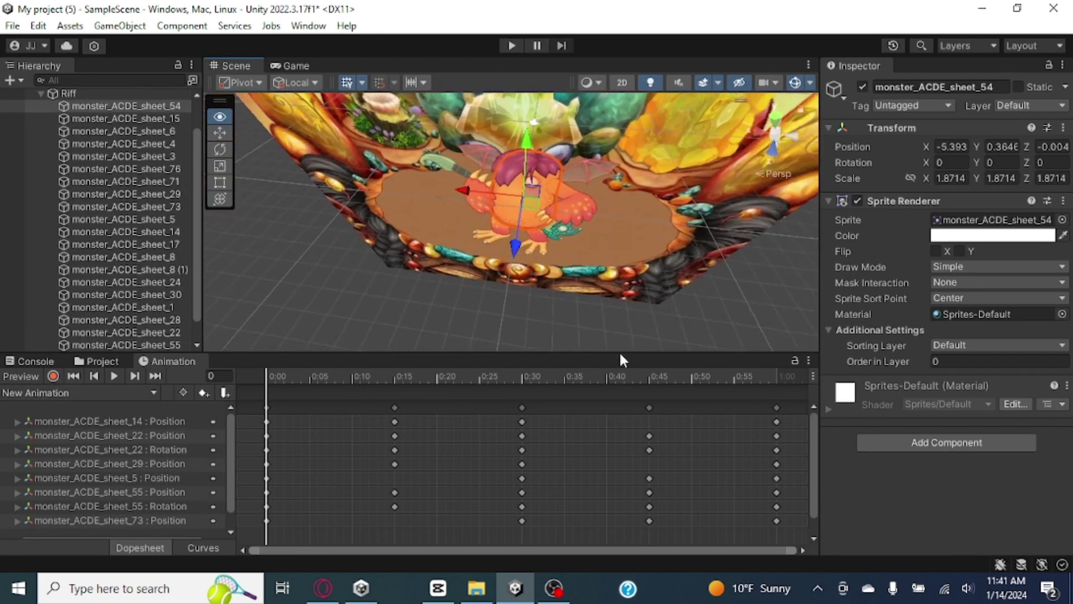
left_click_drag(679, 290, 574, 288, "alt")
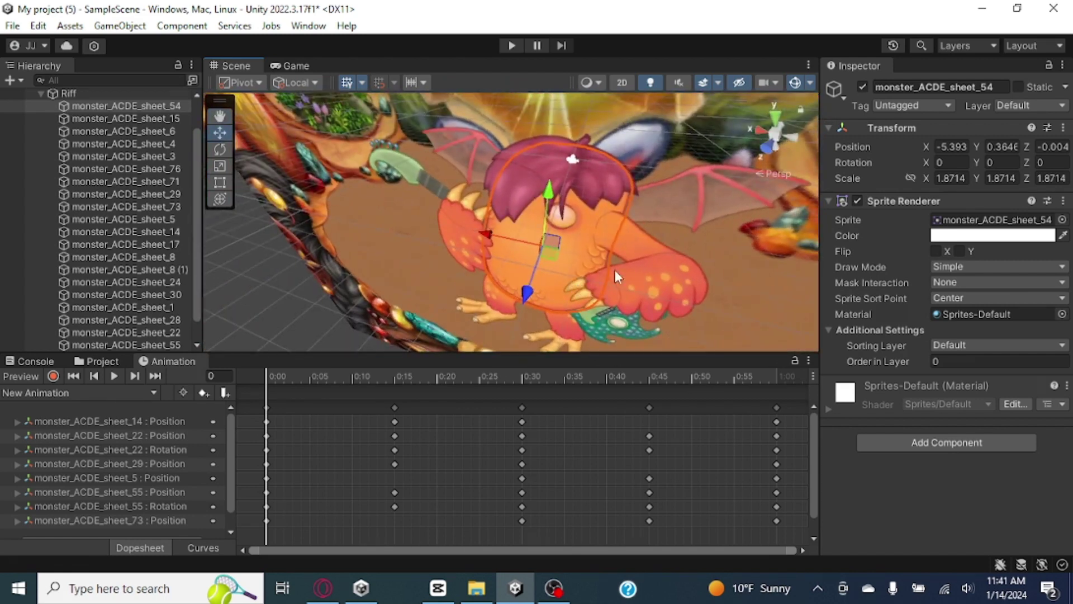